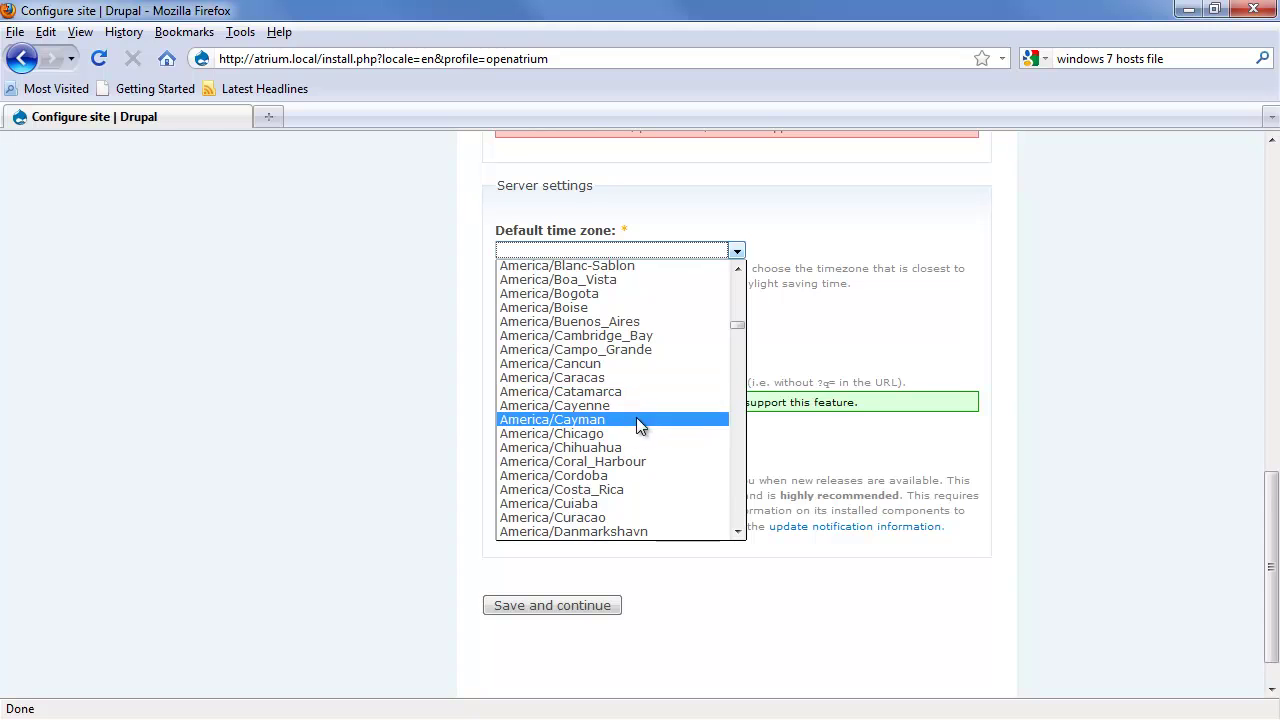
Step: Set America/Chicago as the default time zone and open the newly installed site
click(551, 606)
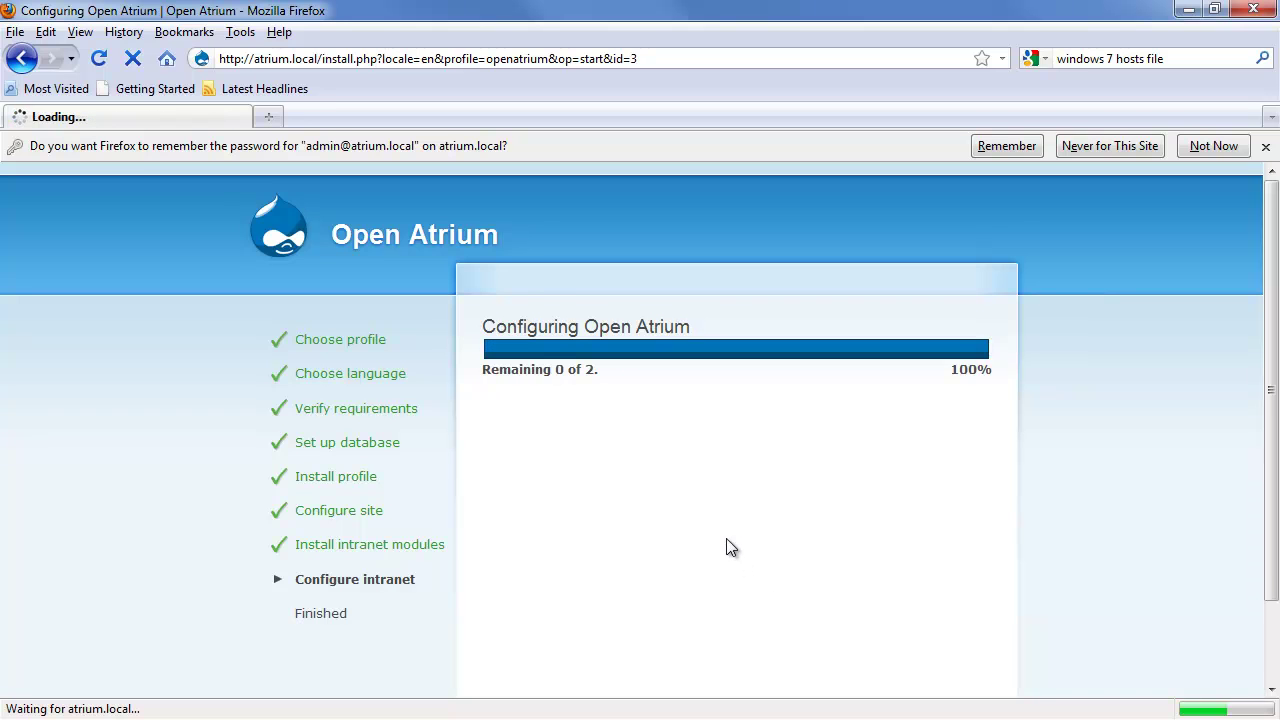
click(640, 392)
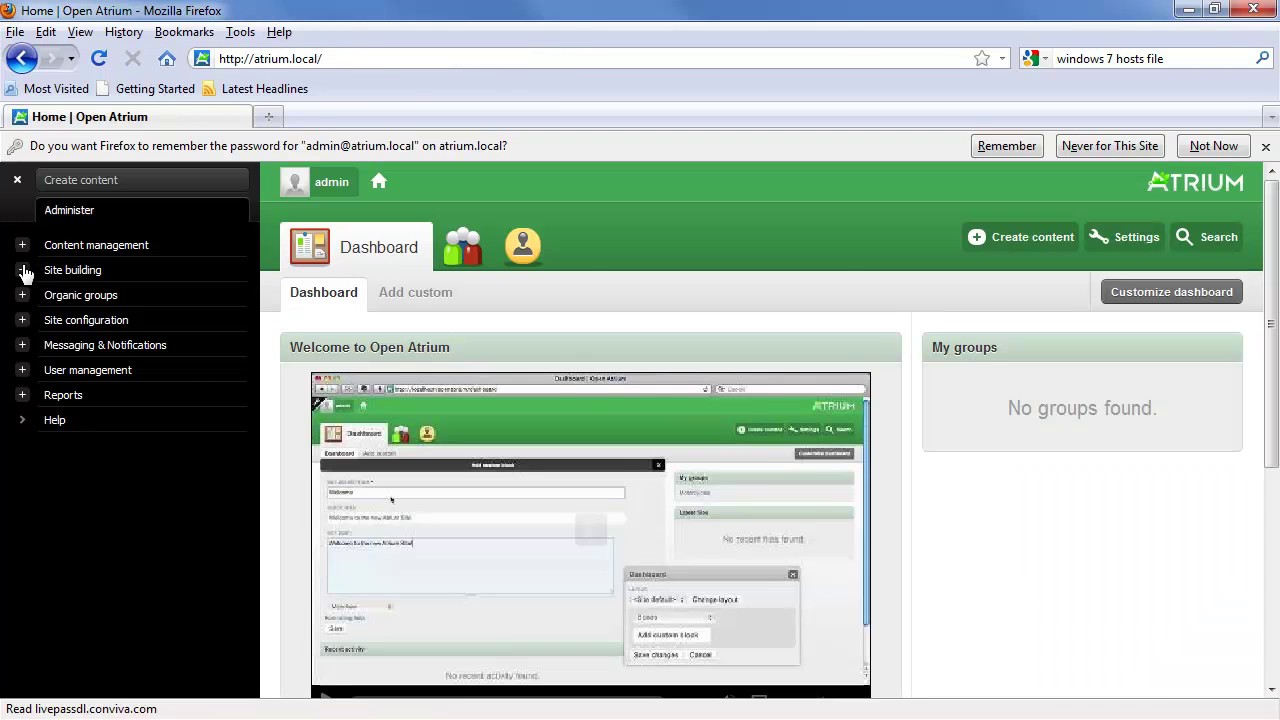
Step: Open the Modules list under Site building and find the Spaces Node row
click(22, 269)
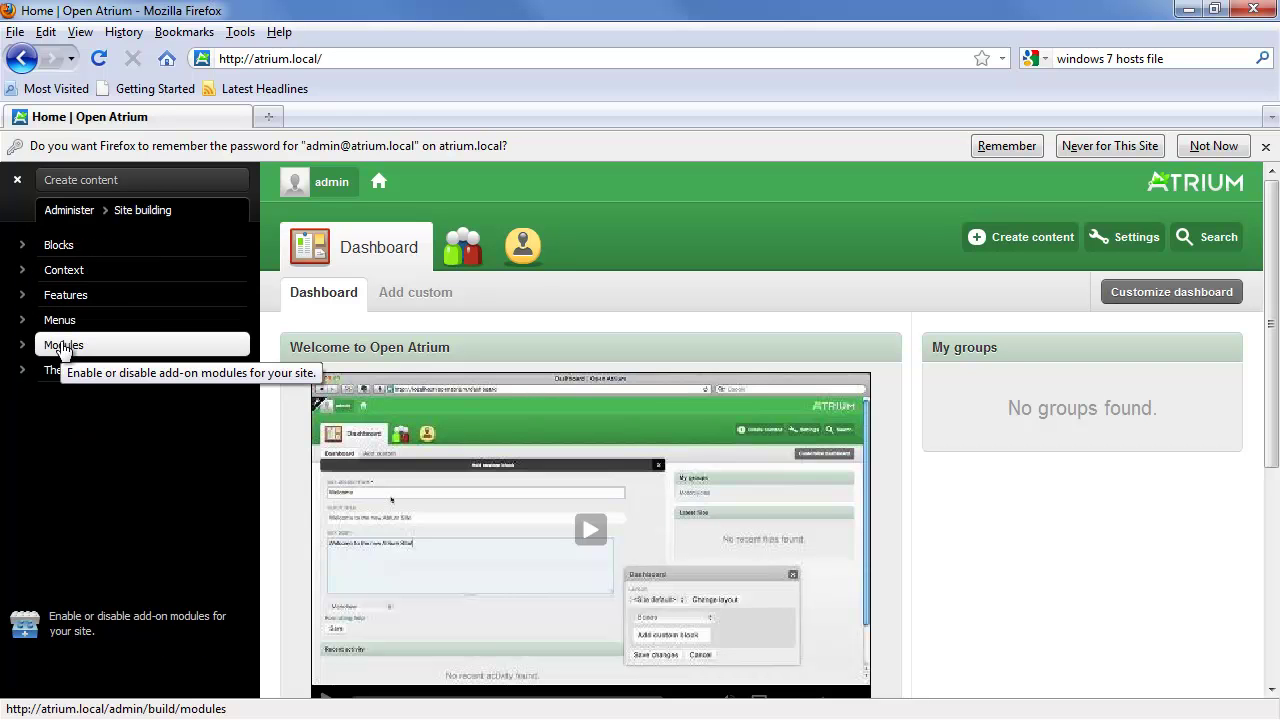
click(62, 347)
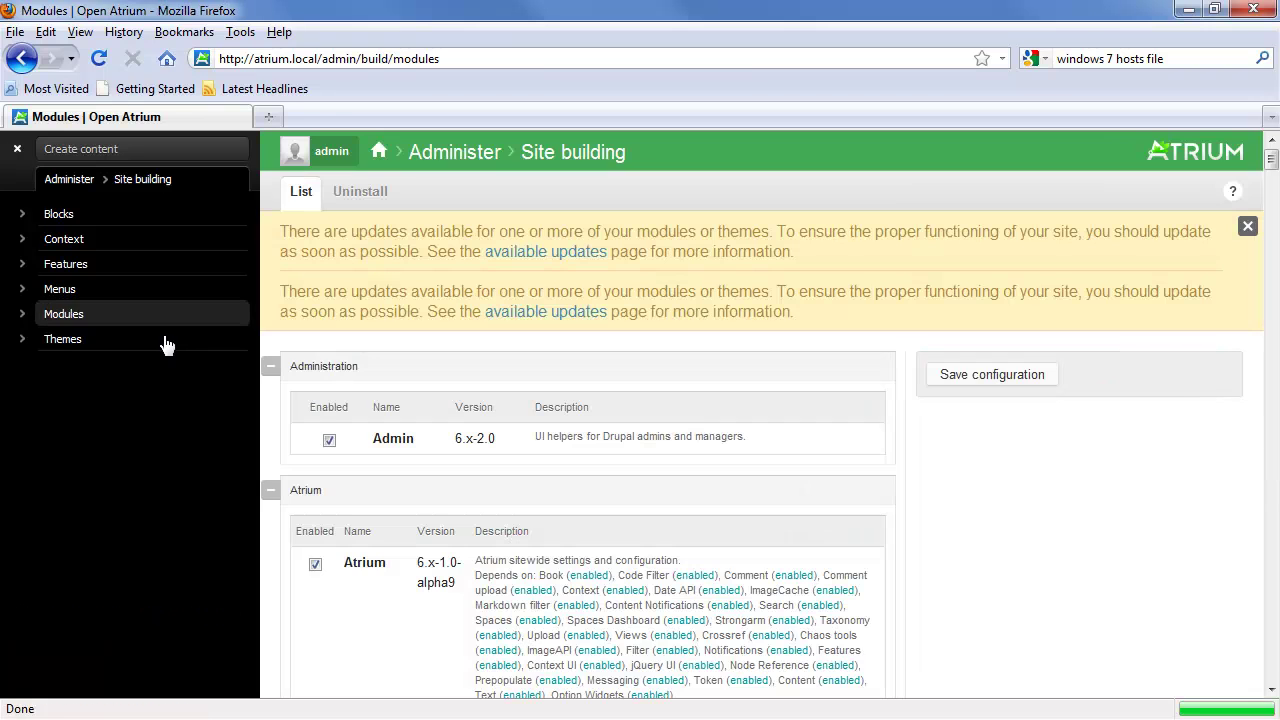
key(ctrl+f)
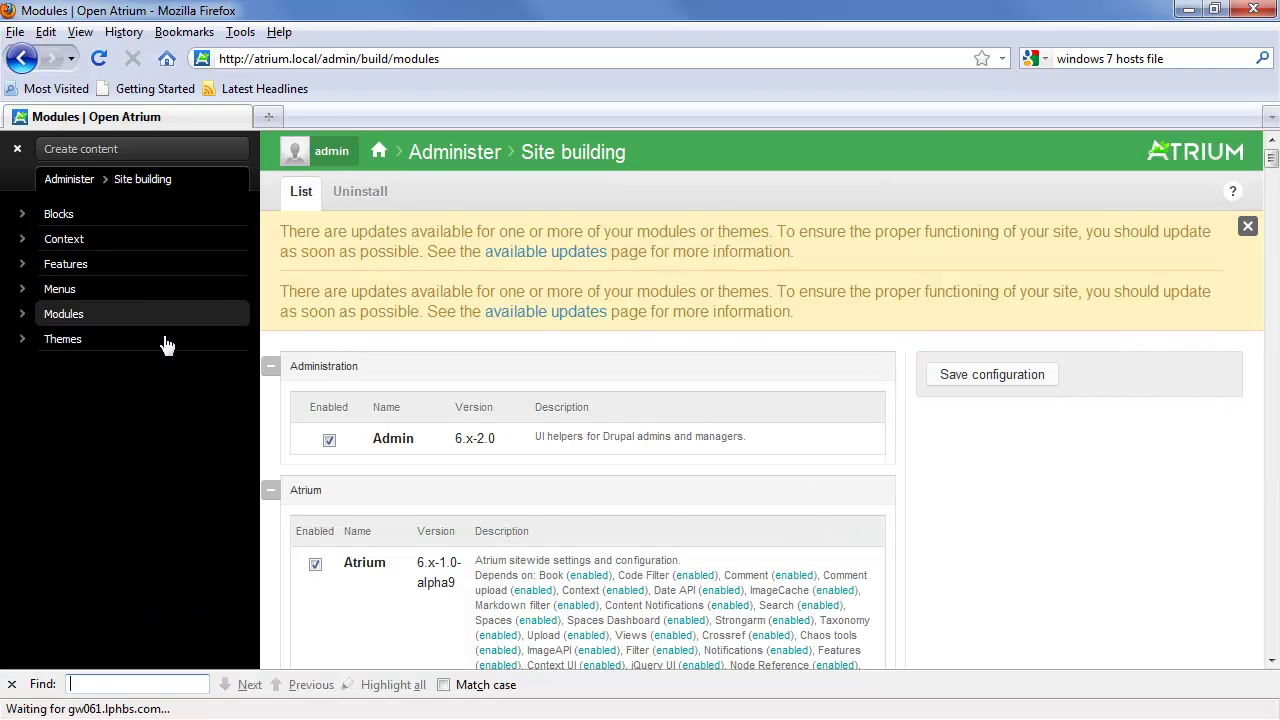
text(Spaces Nod)
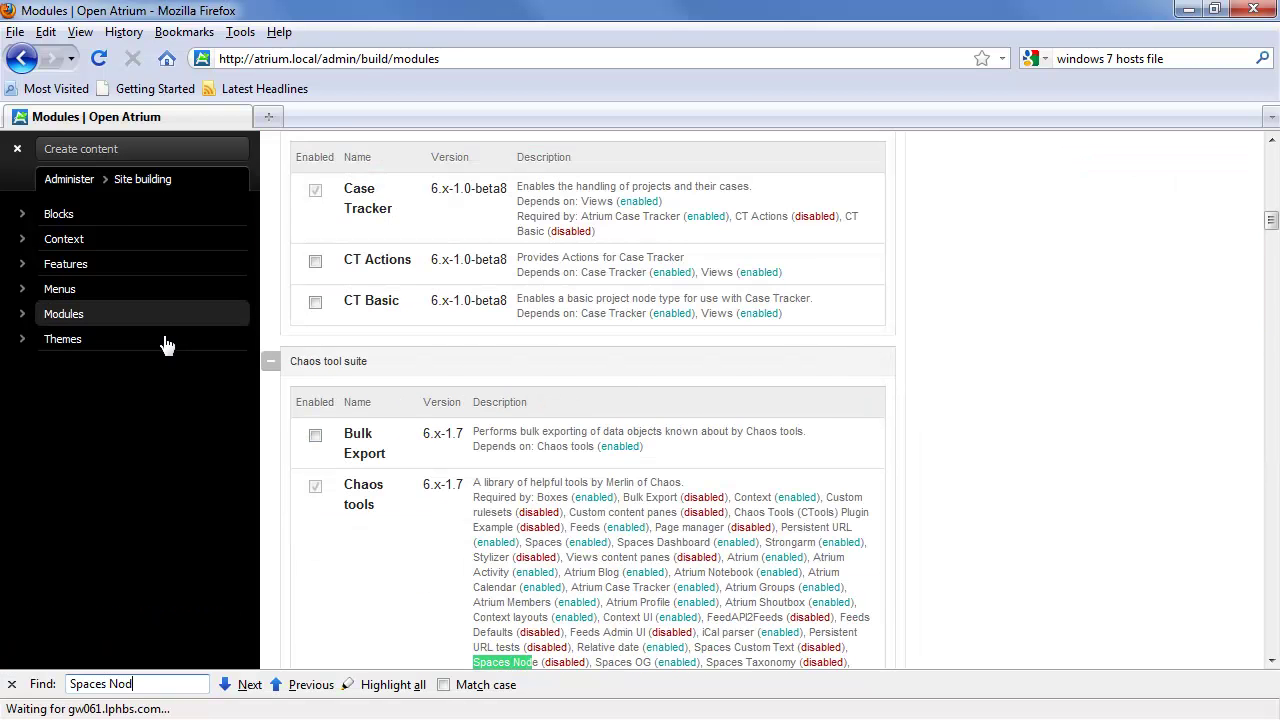
click(247, 686)
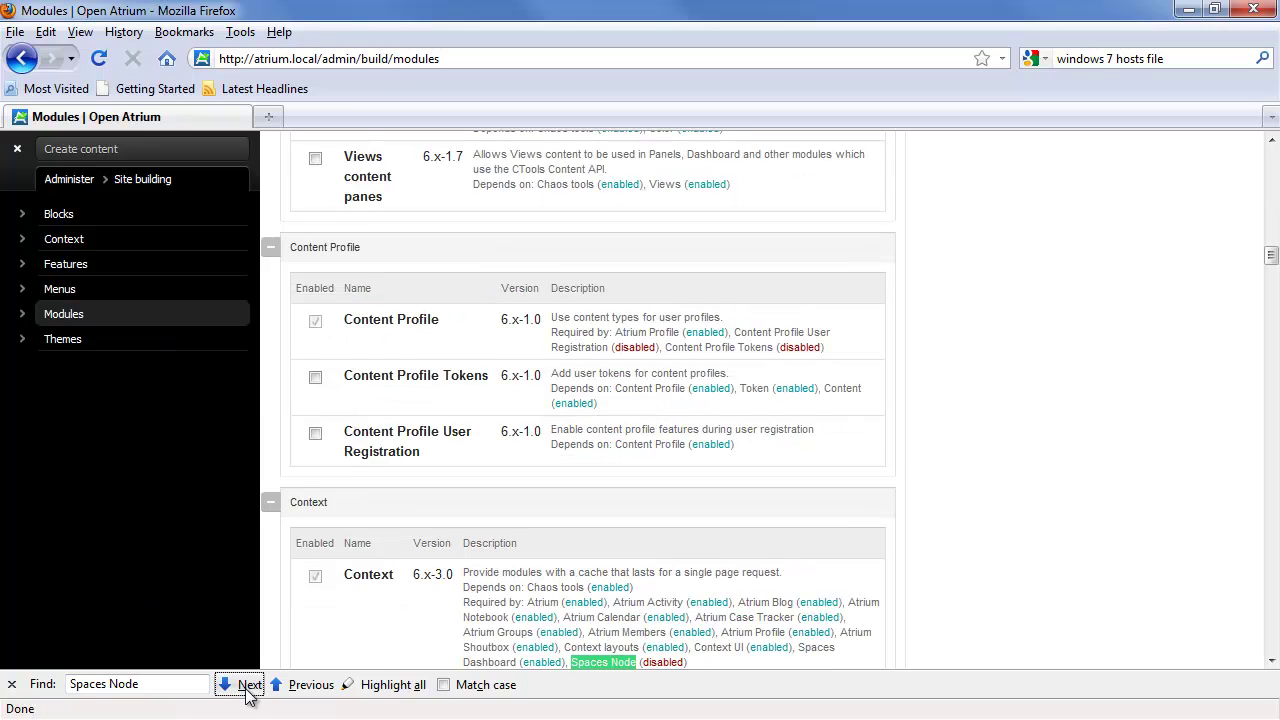
click(247, 686)
click(247, 686)
click(247, 686)
click(247, 686)
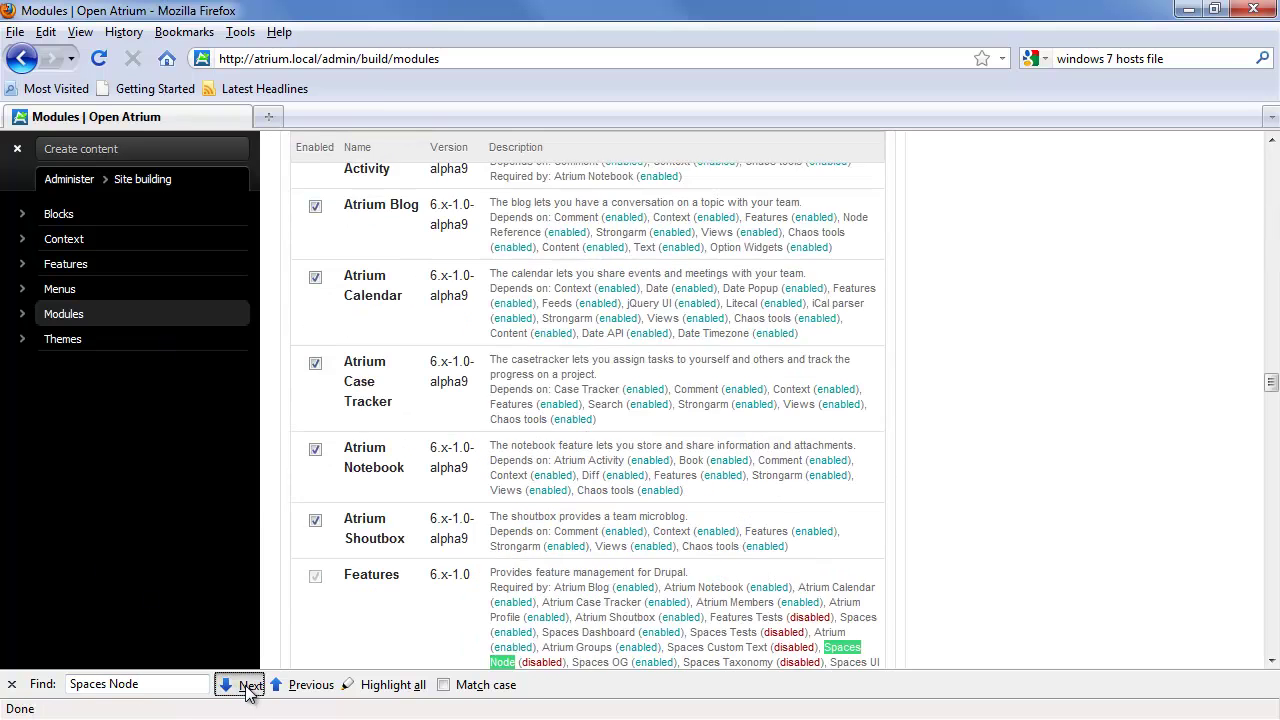
click(247, 686)
click(247, 686)
click(247, 686)
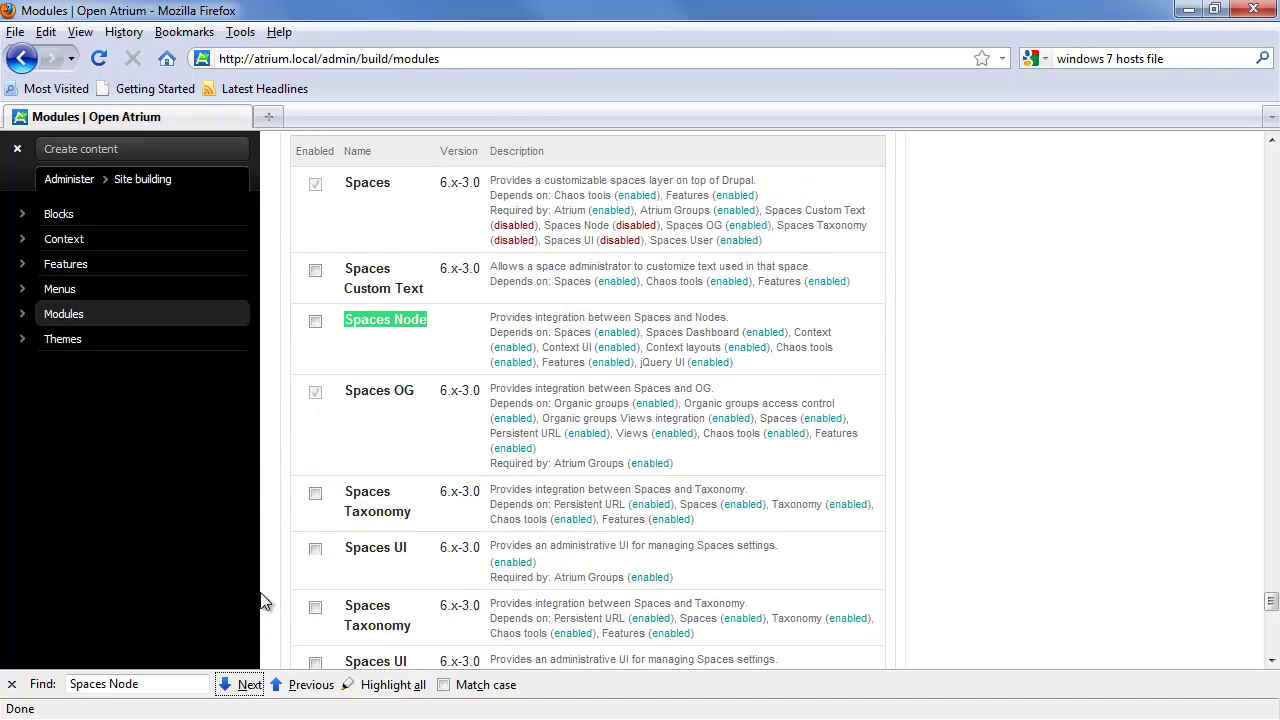
Step: Enable the Spaces Node module and save the module configuration
click(315, 321)
scroll(262, 434, down, 10)
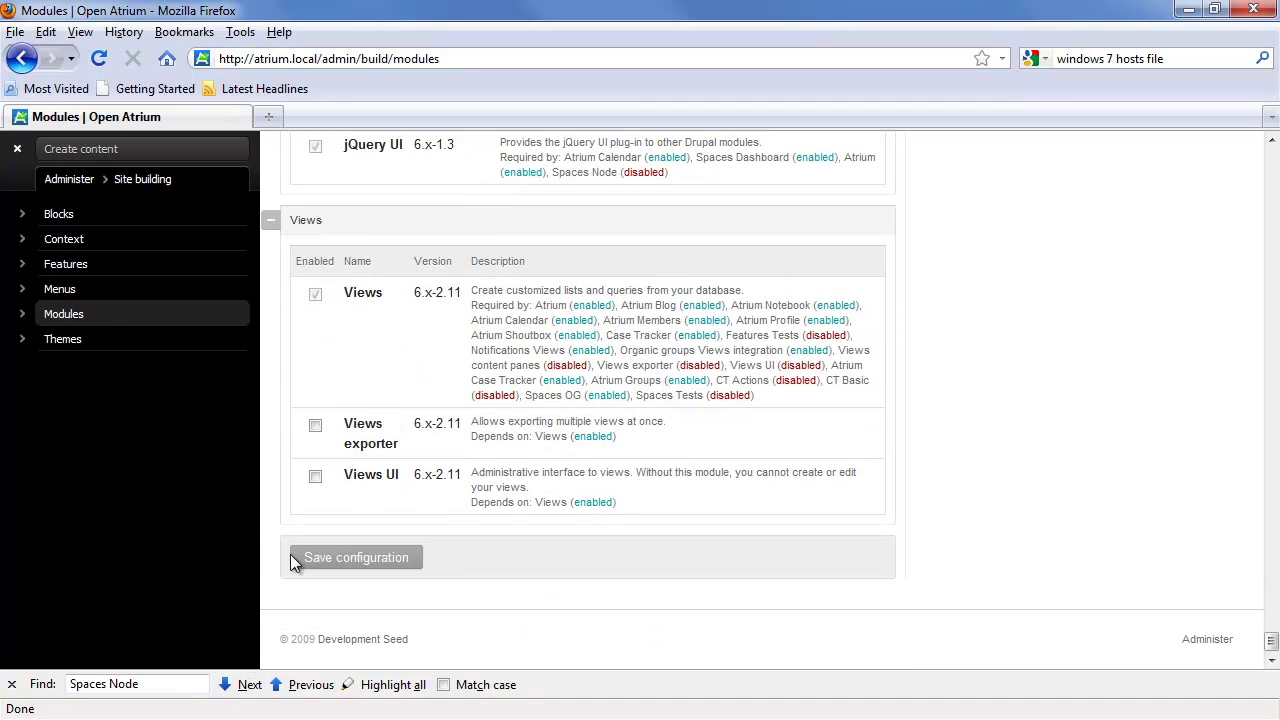
click(346, 560)
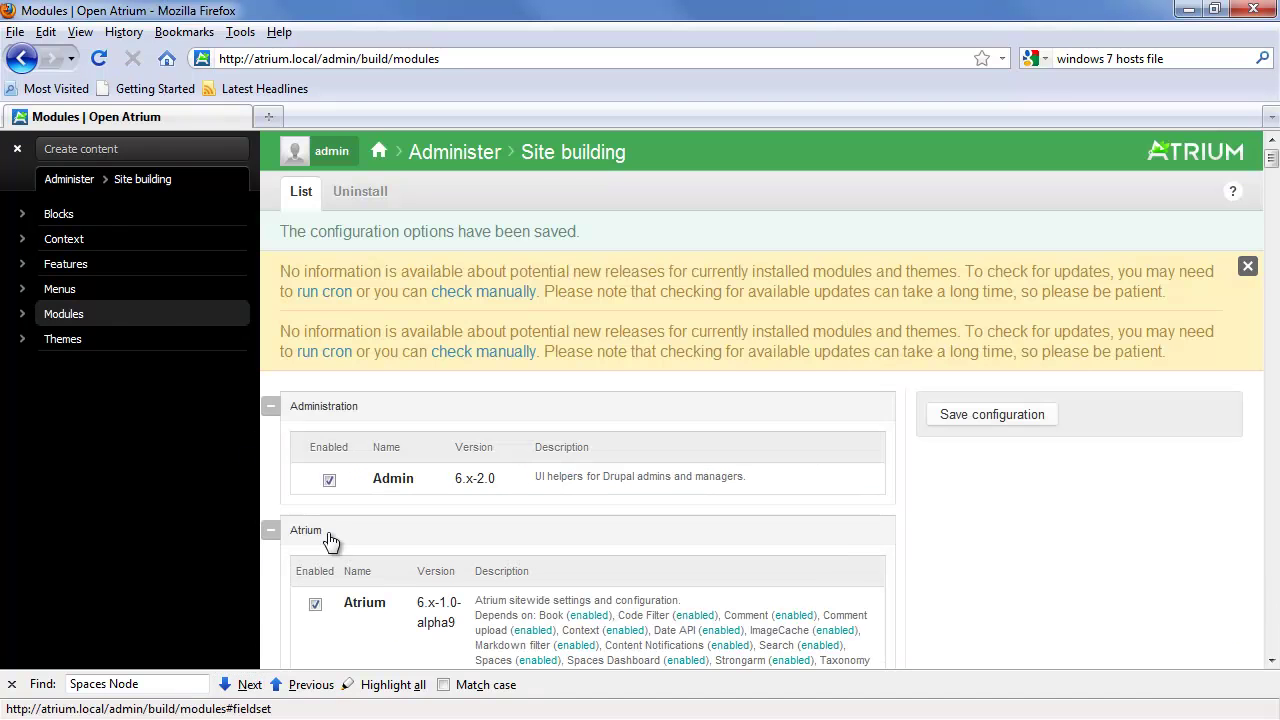
click(62, 179)
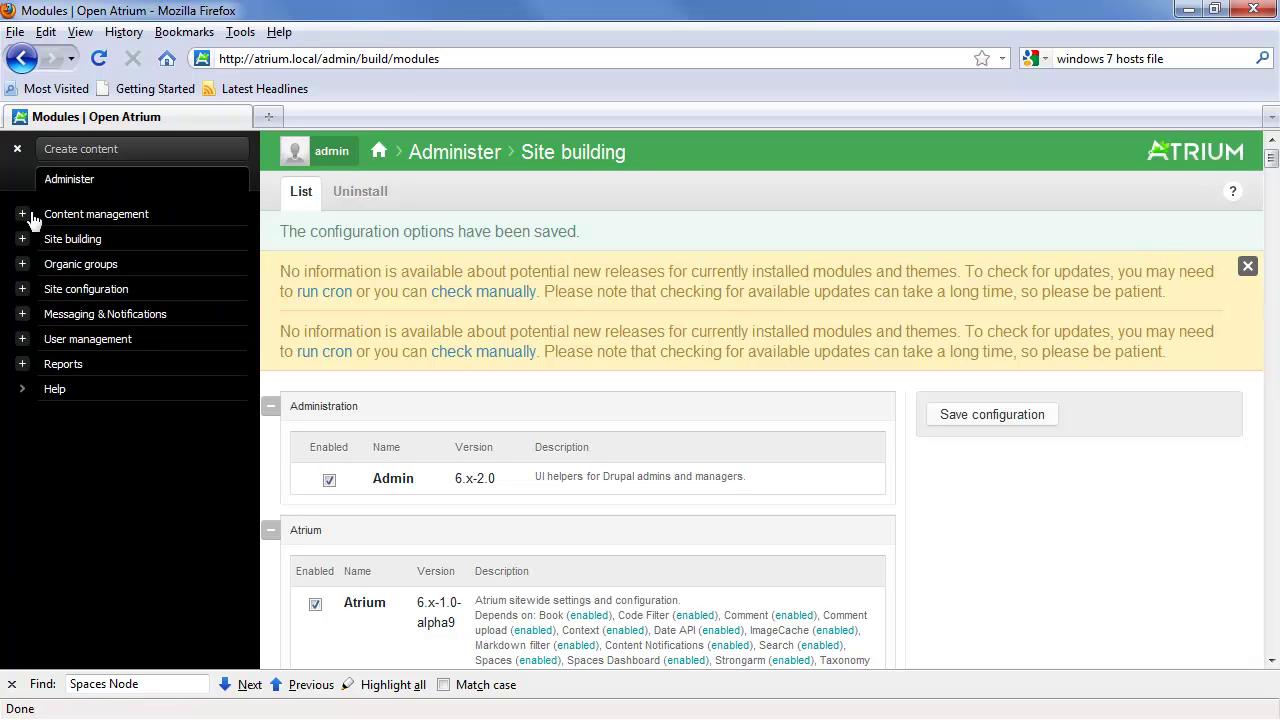
Step: Start a new content type named Promotional Page with type promo
click(25, 212)
click(199, 298)
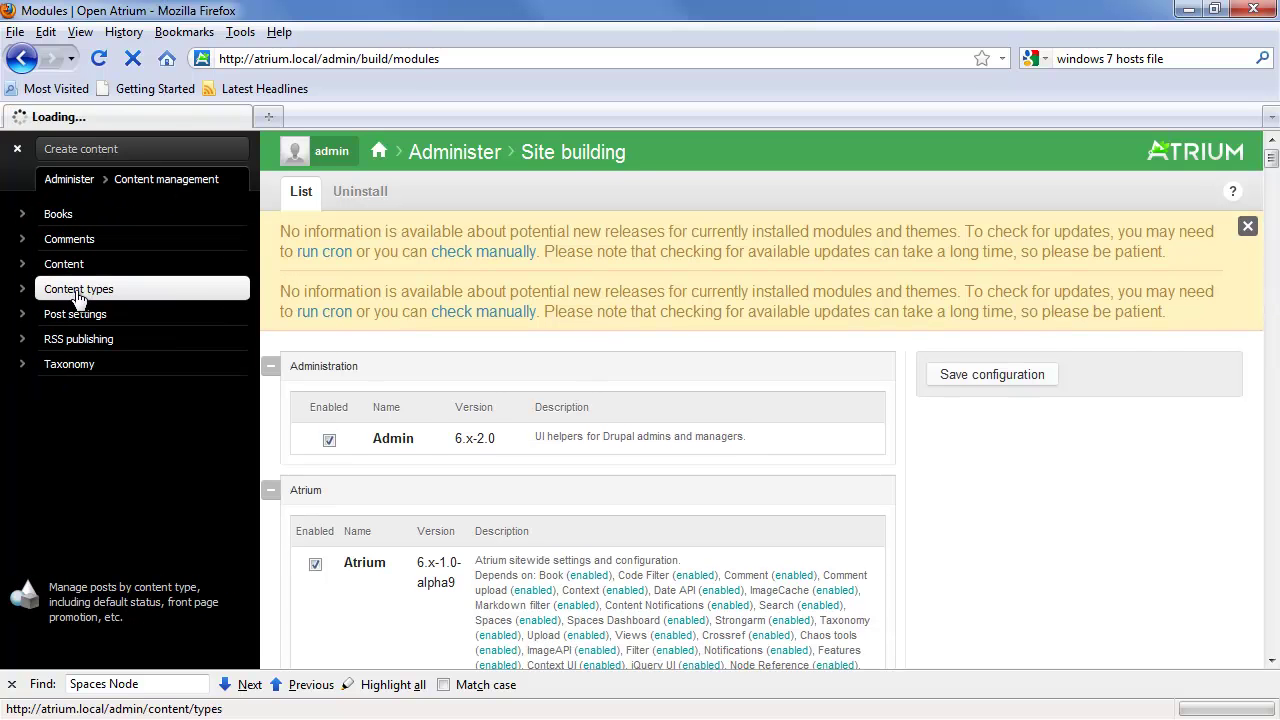
click(370, 195)
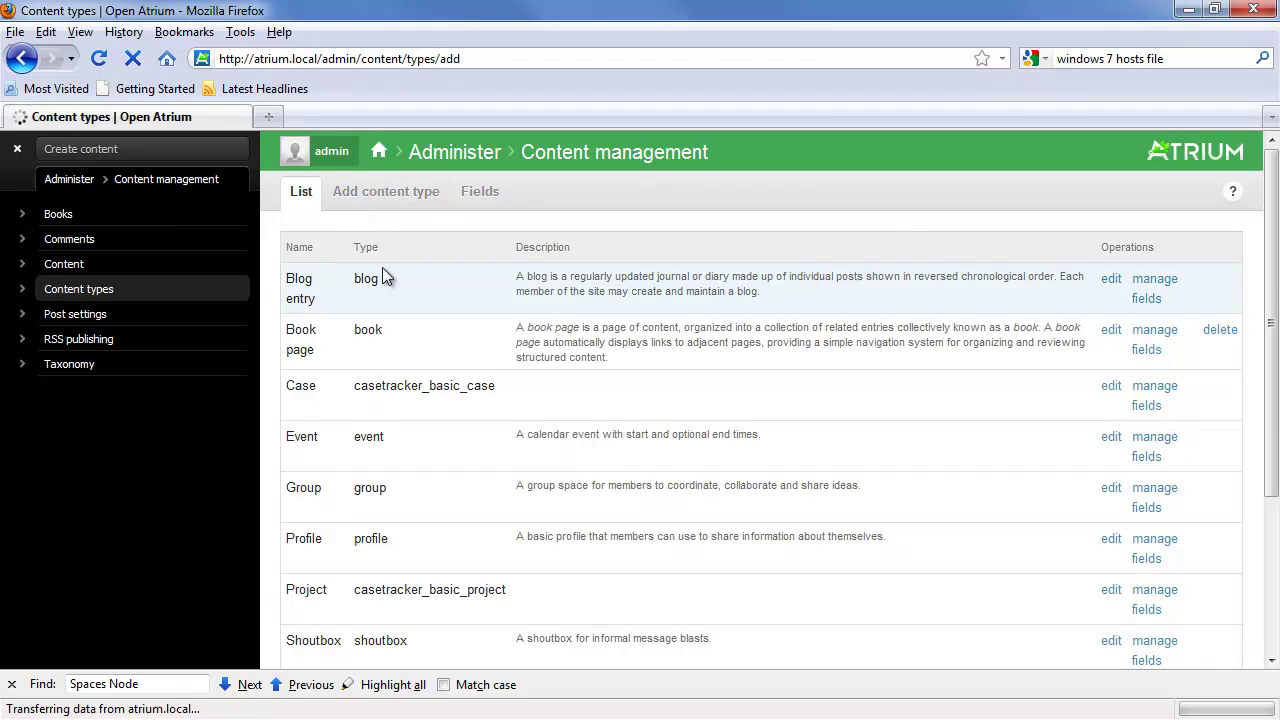
text(Promo)
key(Down)
key(Tab)
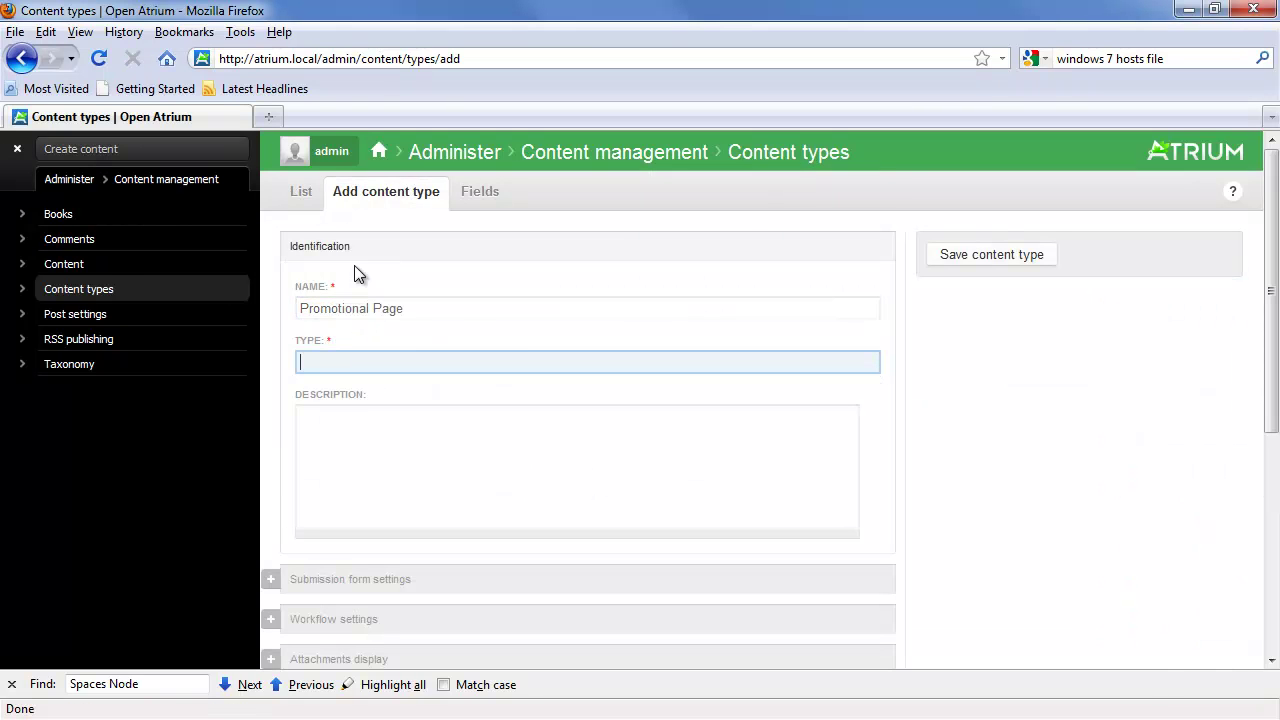
text(promo)
key(Tab)
Step: Enable spaces in the Spaces settings and save the Promotional Page content type
mouse_move(469, 318)
scroll(469, 318, down, 5)
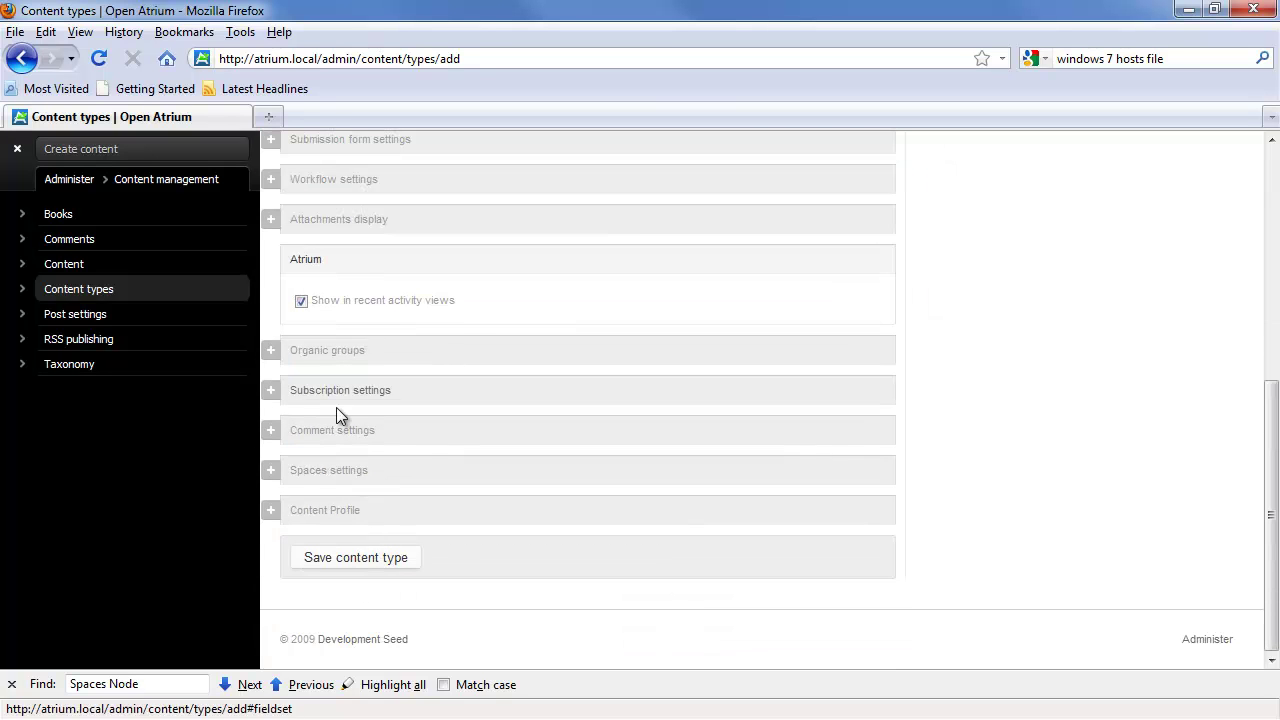
click(270, 472)
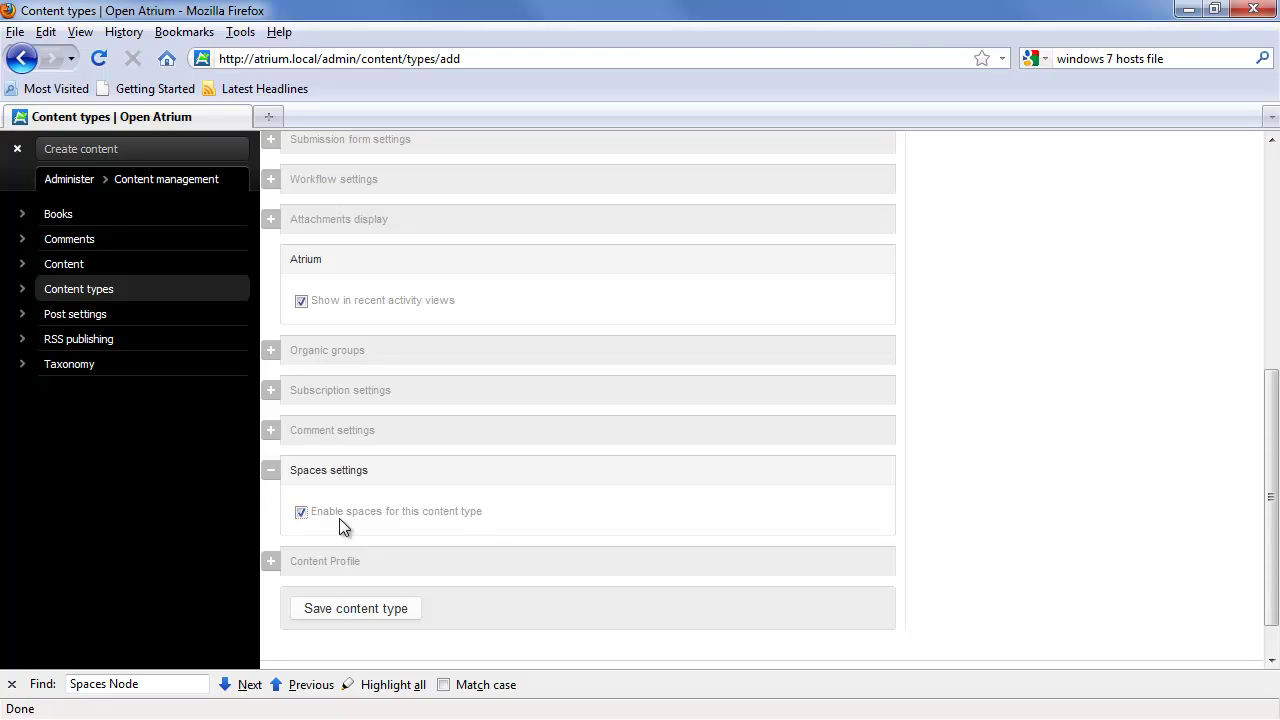
click(362, 614)
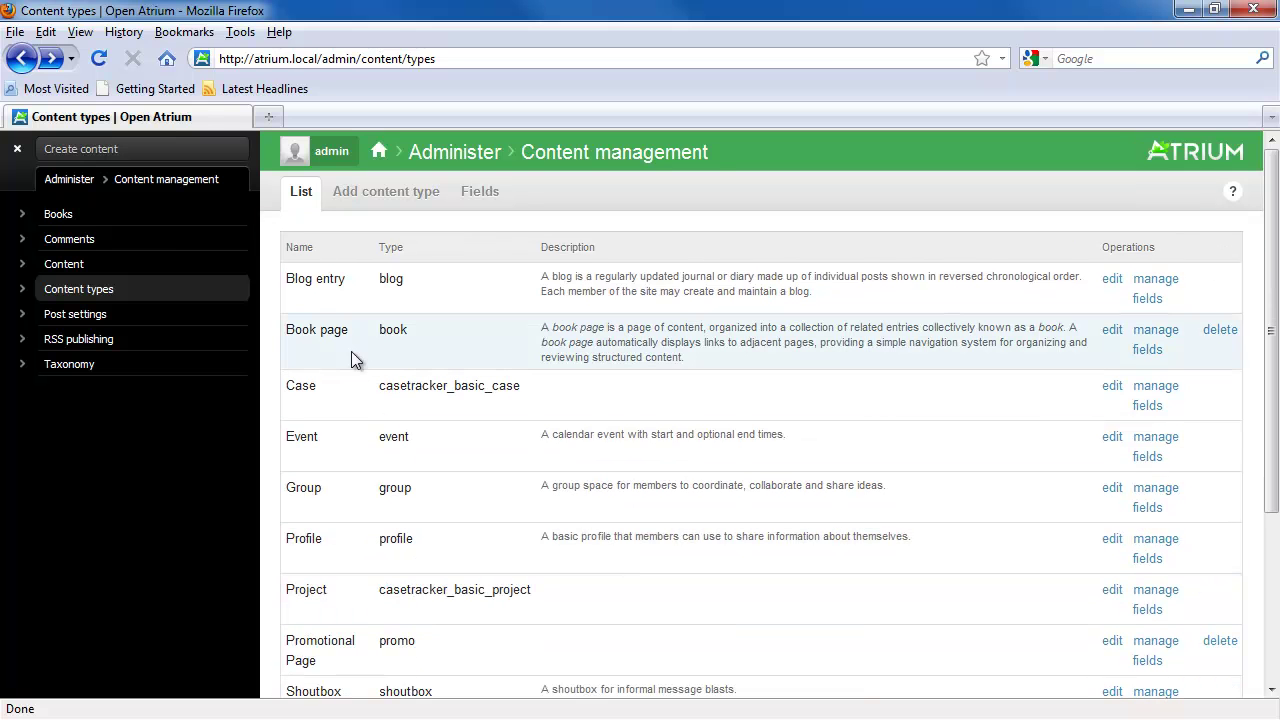
click(72, 188)
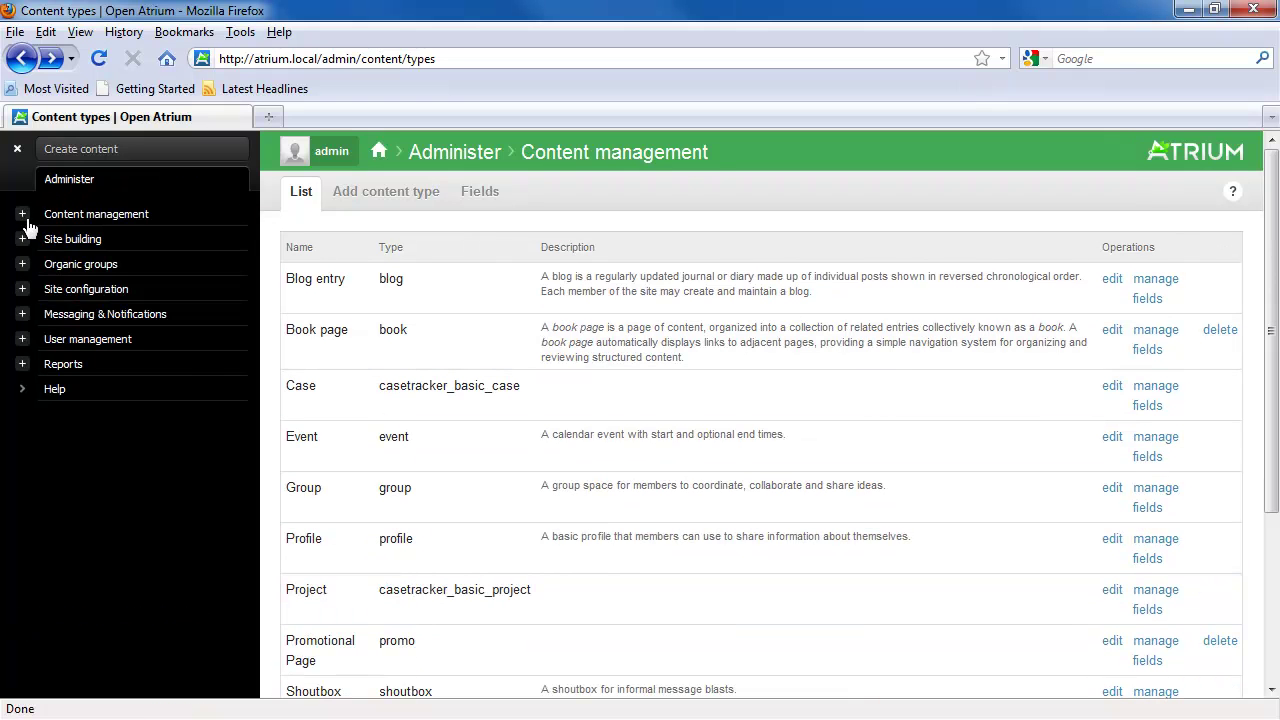
Step: Start a new context named spaces_dashboard-promo with the Dashboard tag
click(22, 238)
click(76, 249)
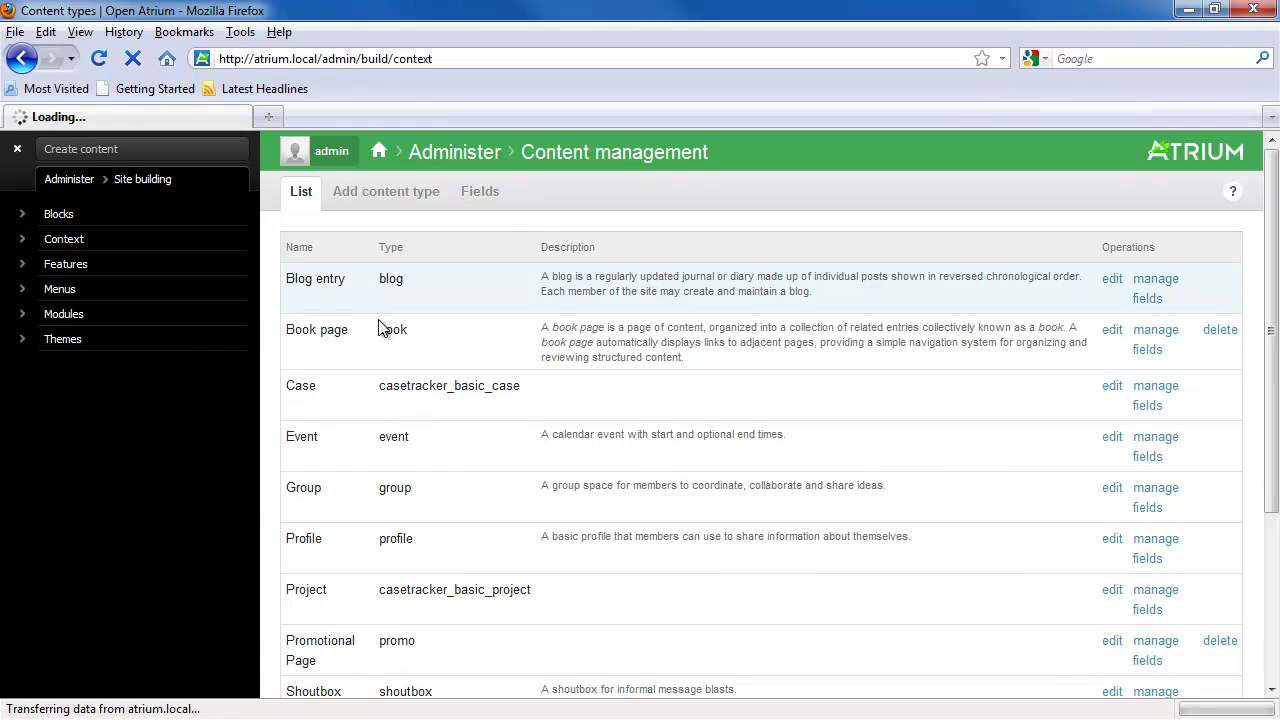
click(343, 191)
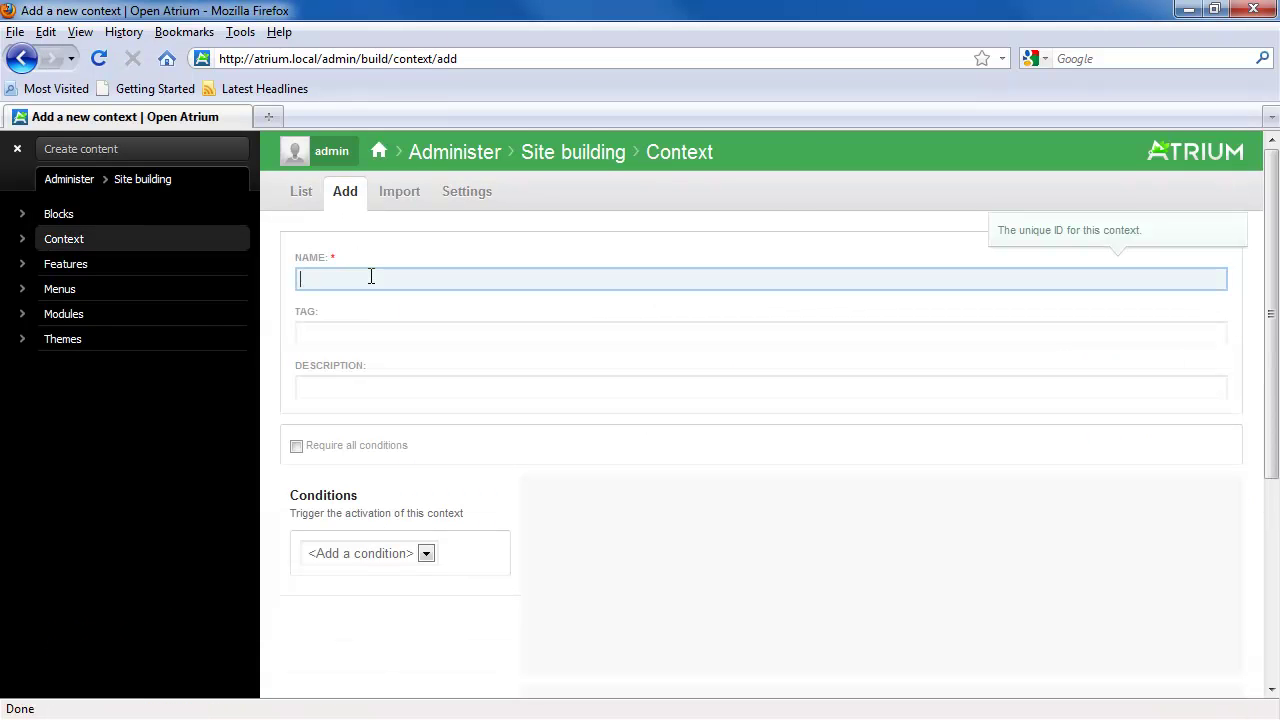
text(spaces)
key(Down)
key(Tab)
click(409, 280)
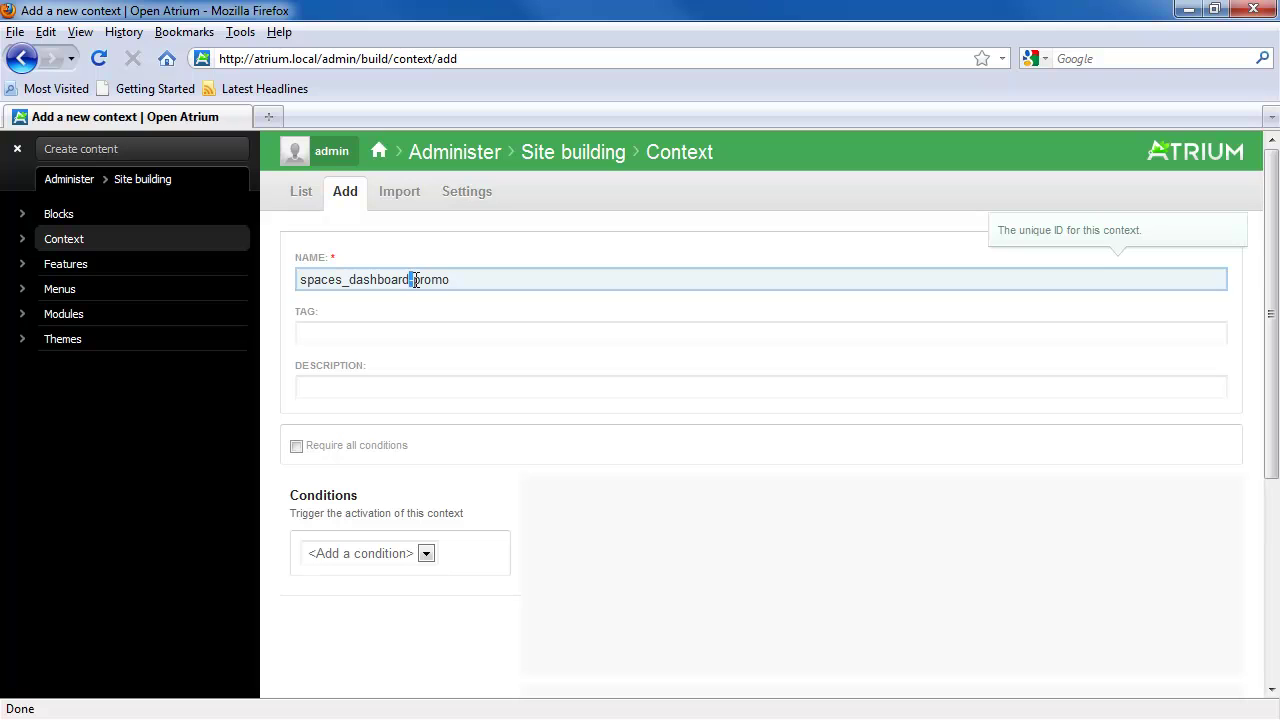
click(477, 283)
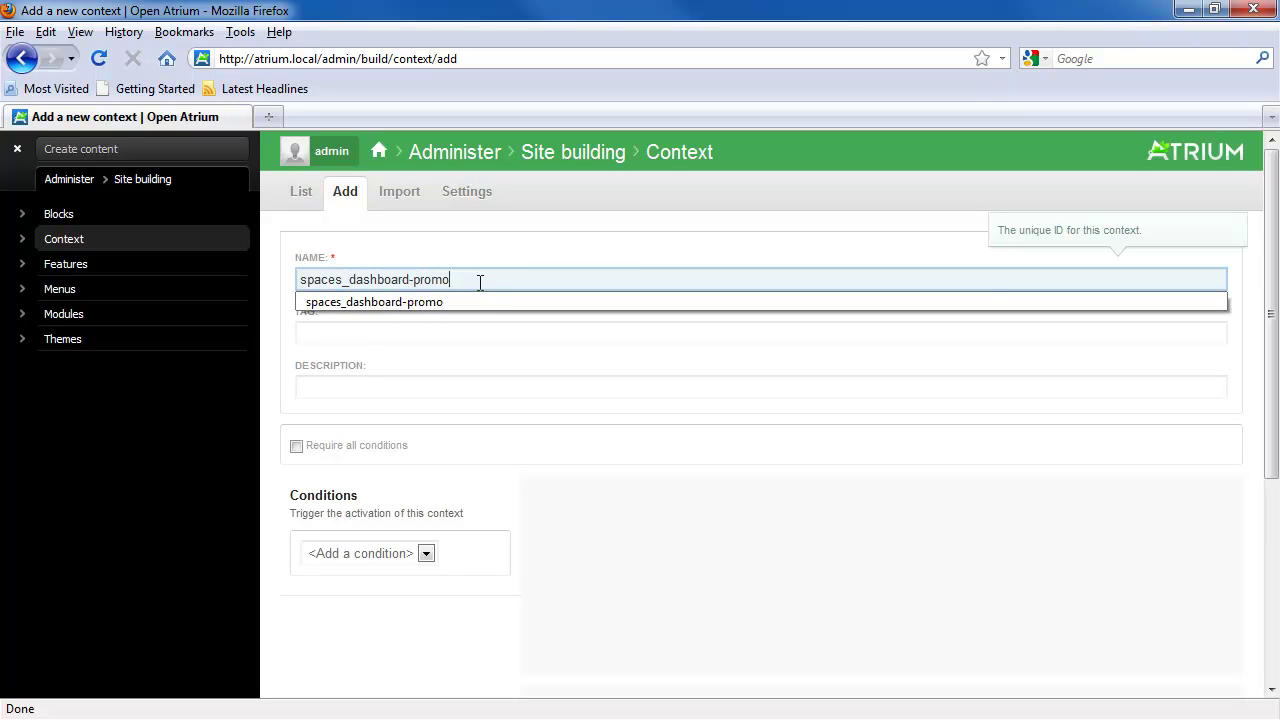
click(378, 332)
text(Dash)
key(Down)
key(Tab)
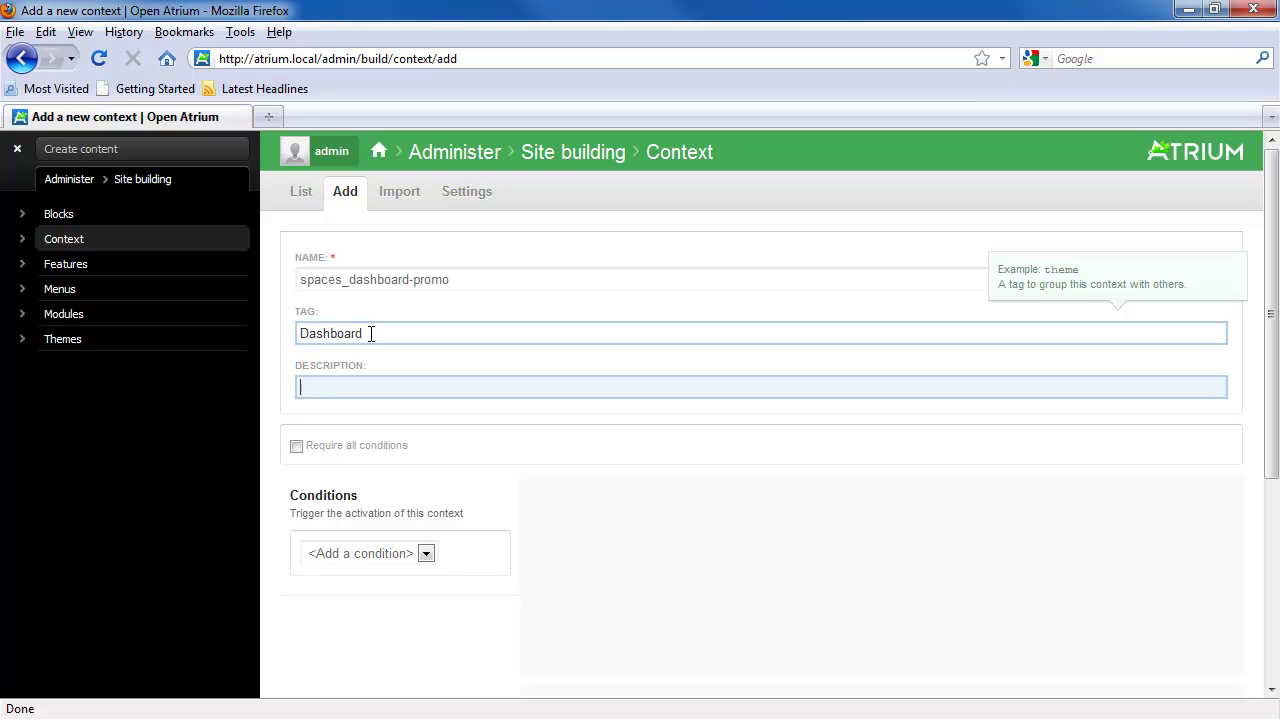
Step: Add a Blocks reaction placing Who's new in the right sidebar and save the context
scroll(422, 371, down, 3)
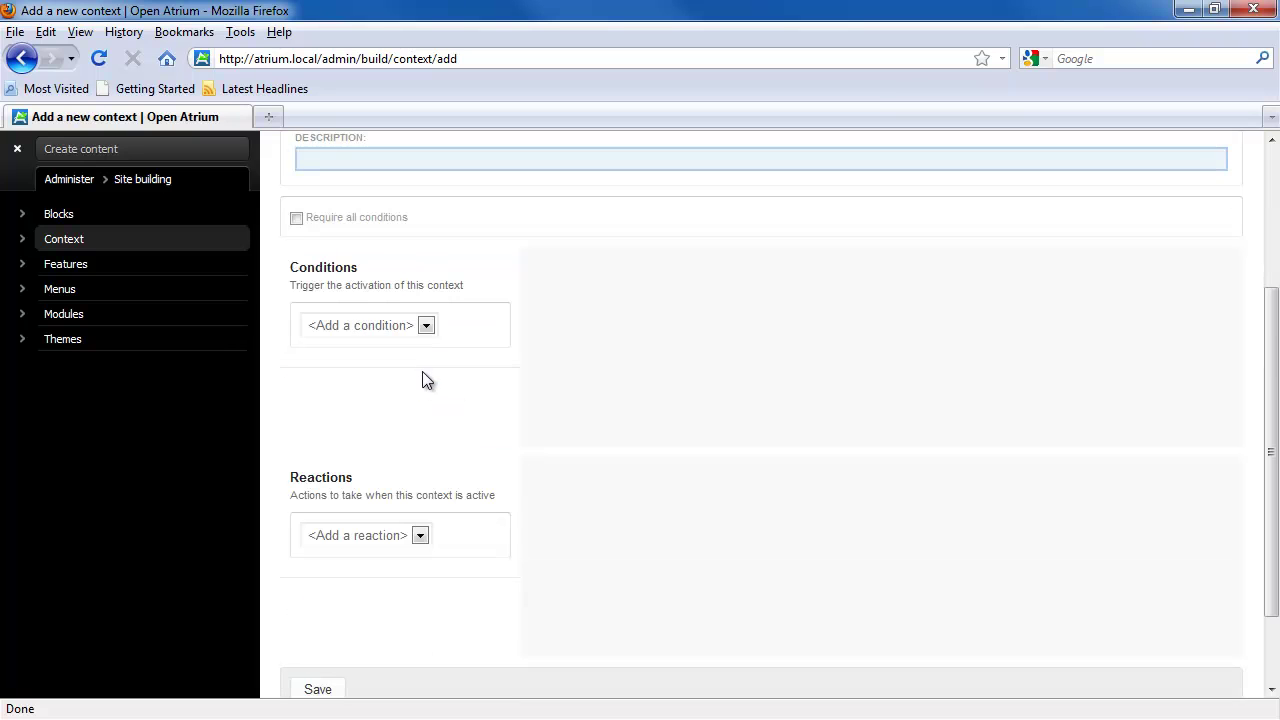
click(374, 537)
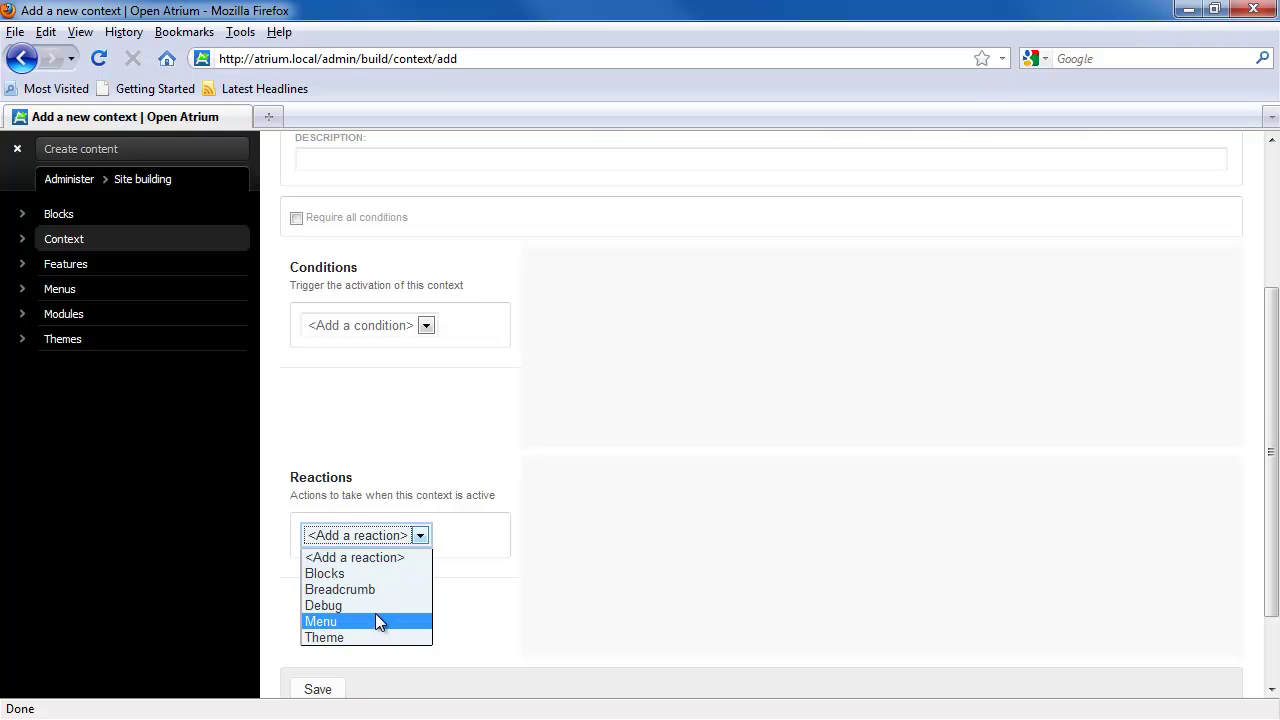
click(362, 574)
scroll(470, 568, down, 4)
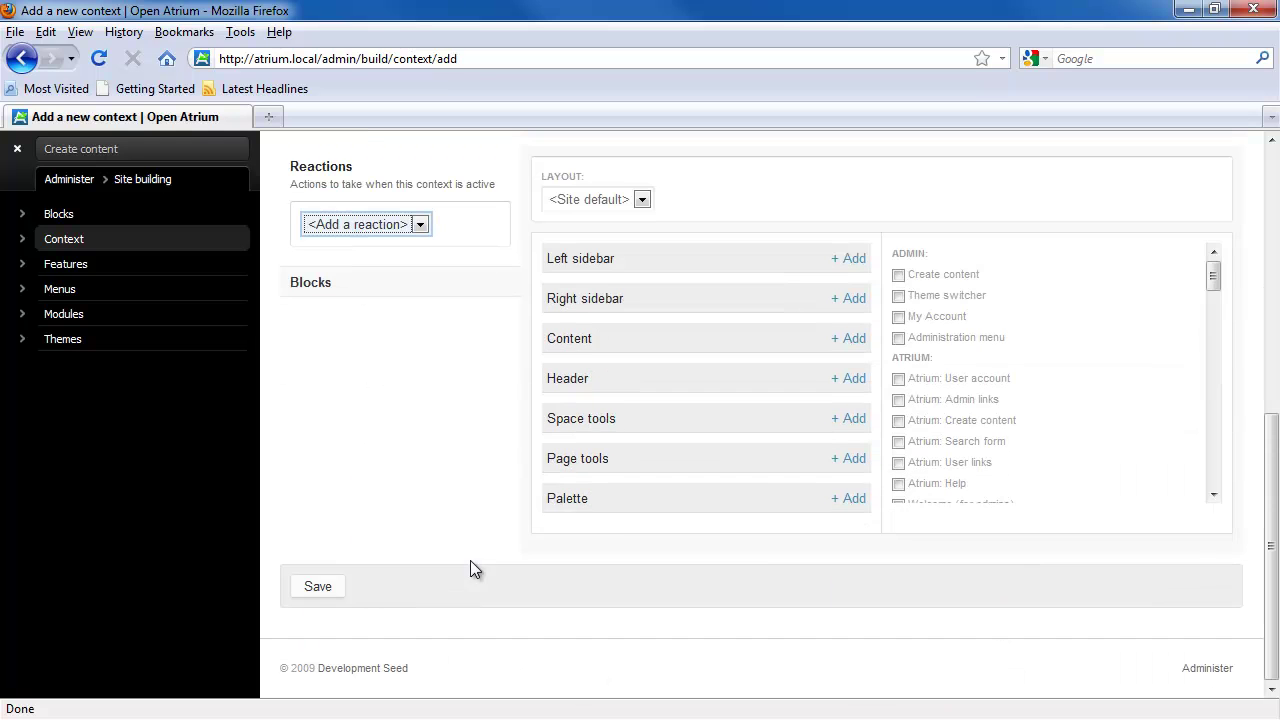
drag(1214, 278, 1211, 423)
click(899, 393)
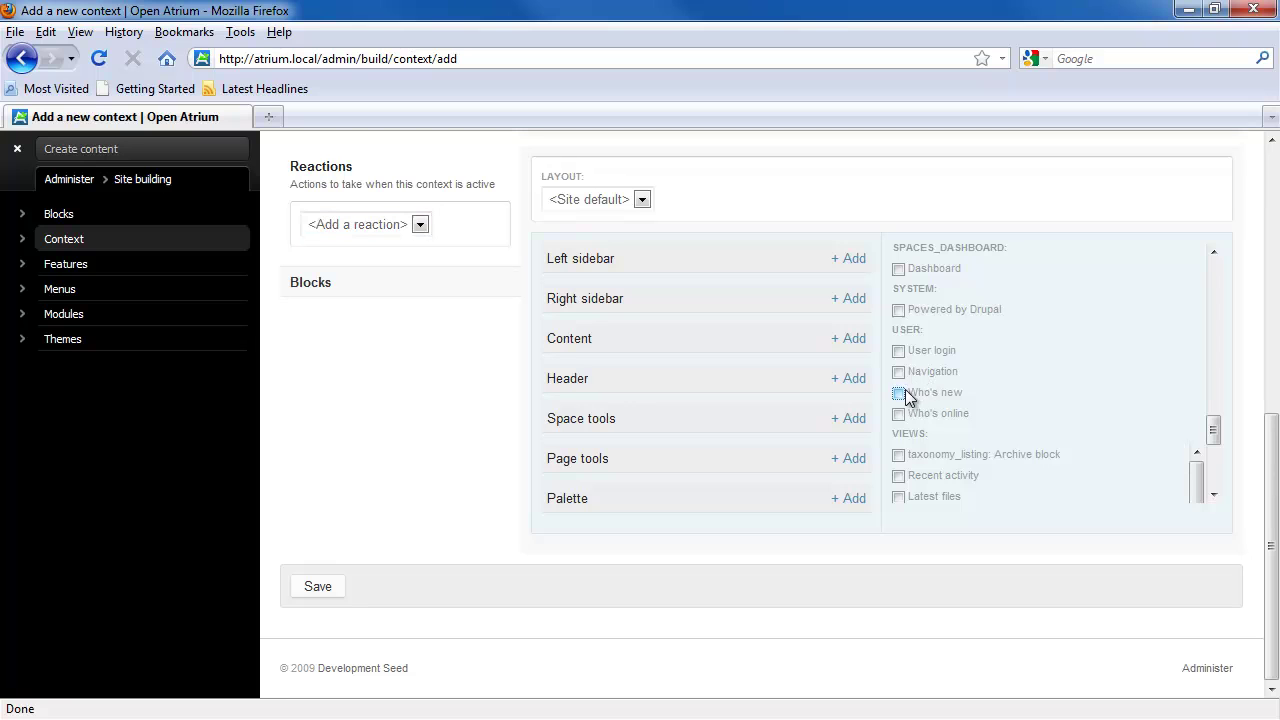
click(854, 305)
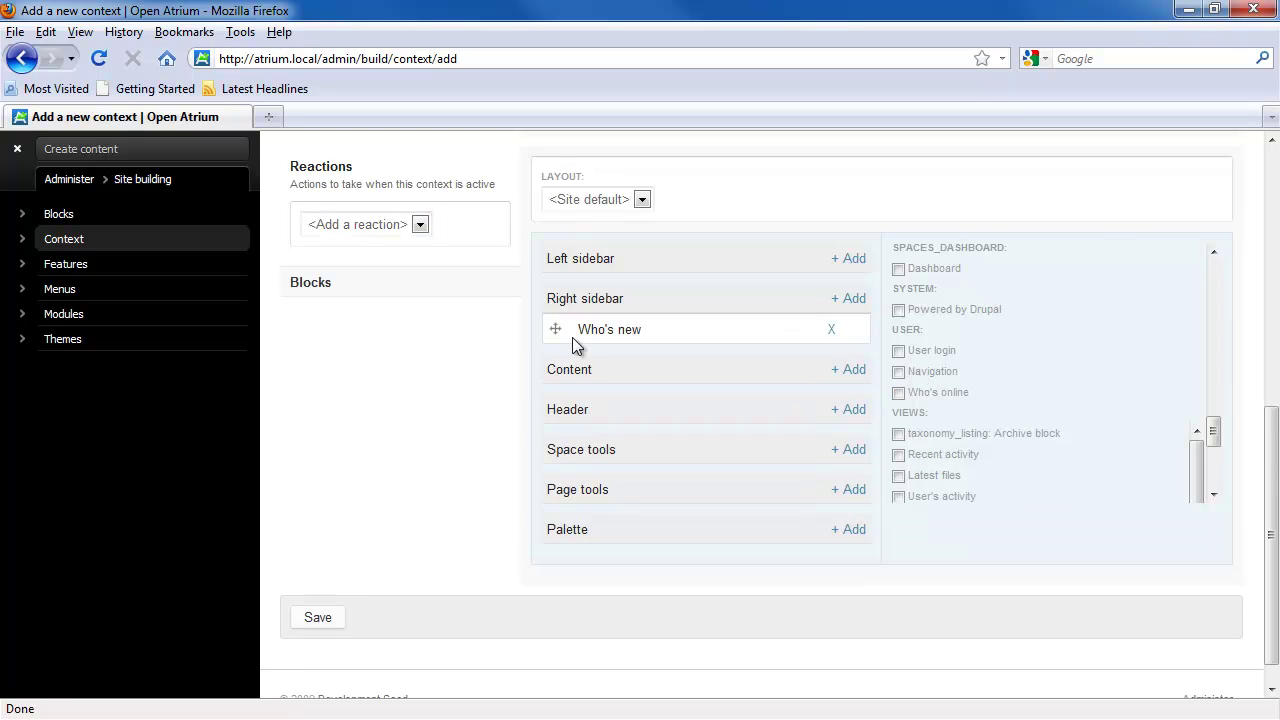
click(323, 618)
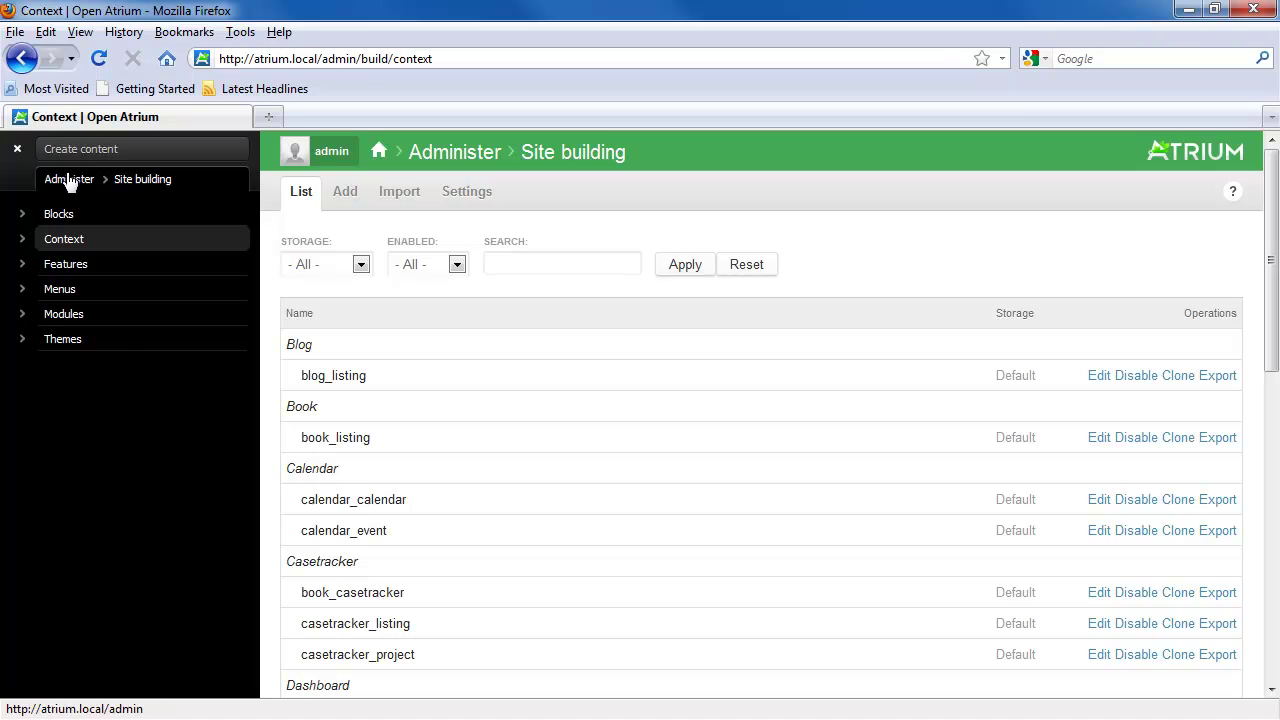
click(69, 180)
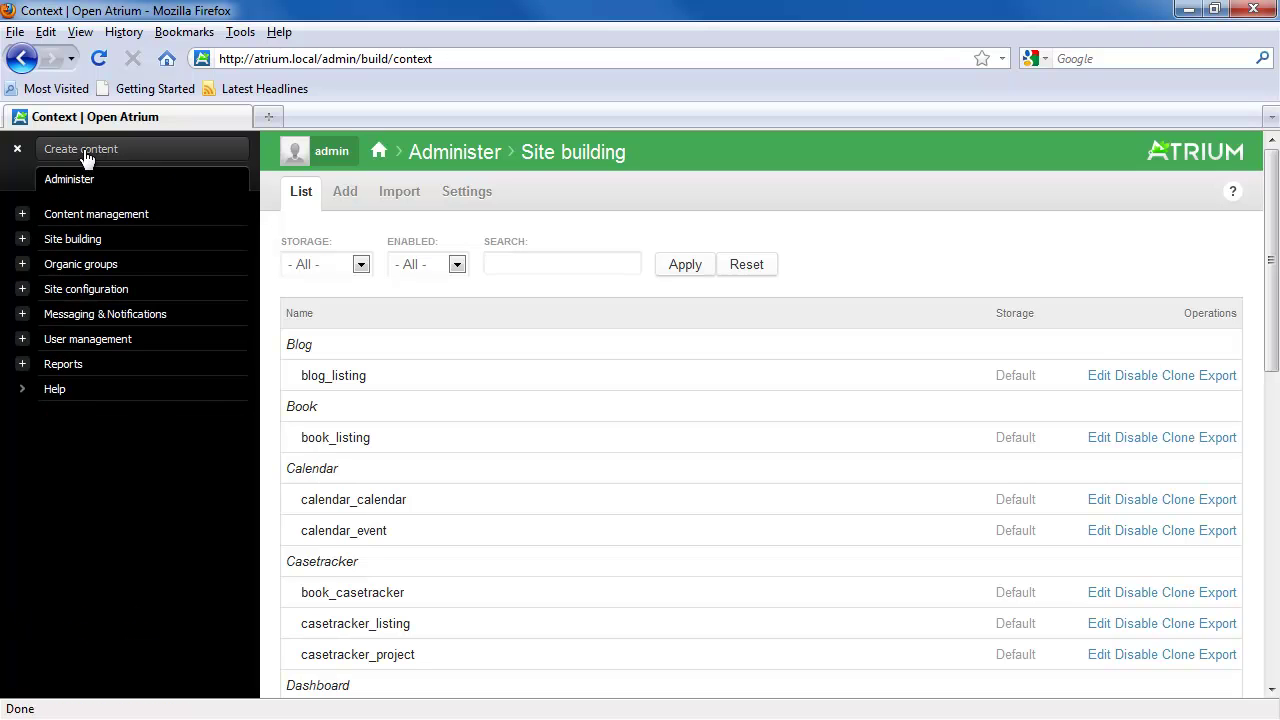
Step: Save a Promotional Page titled 'First Promotional Page' with body 'This is the body'
click(85, 155)
click(86, 389)
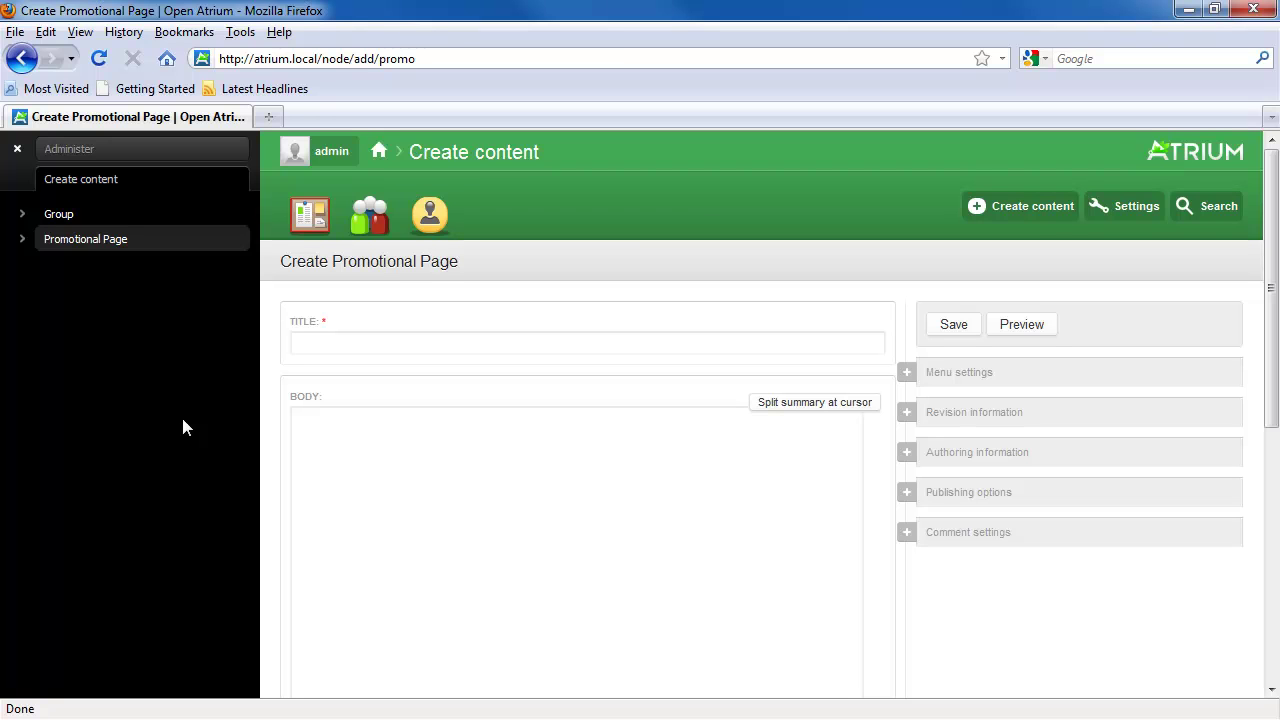
click(296, 346)
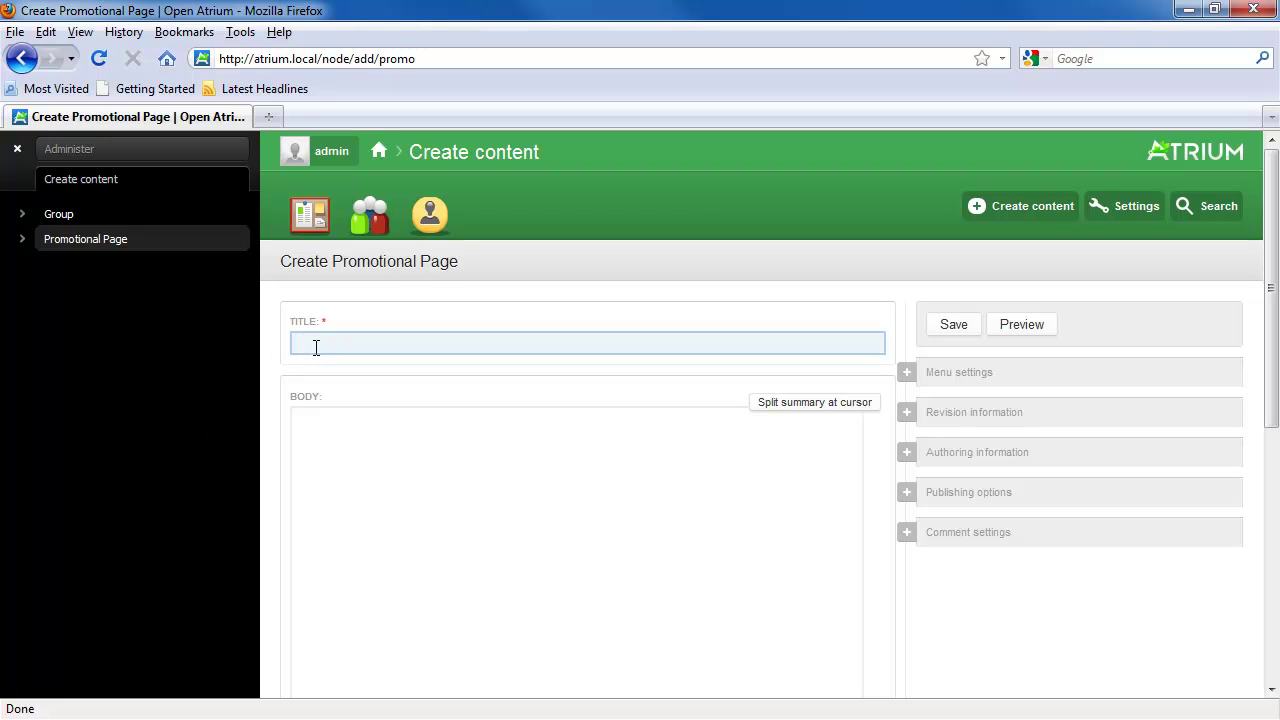
text(Fir)
key(Down)
key(Return)
key(Tab)
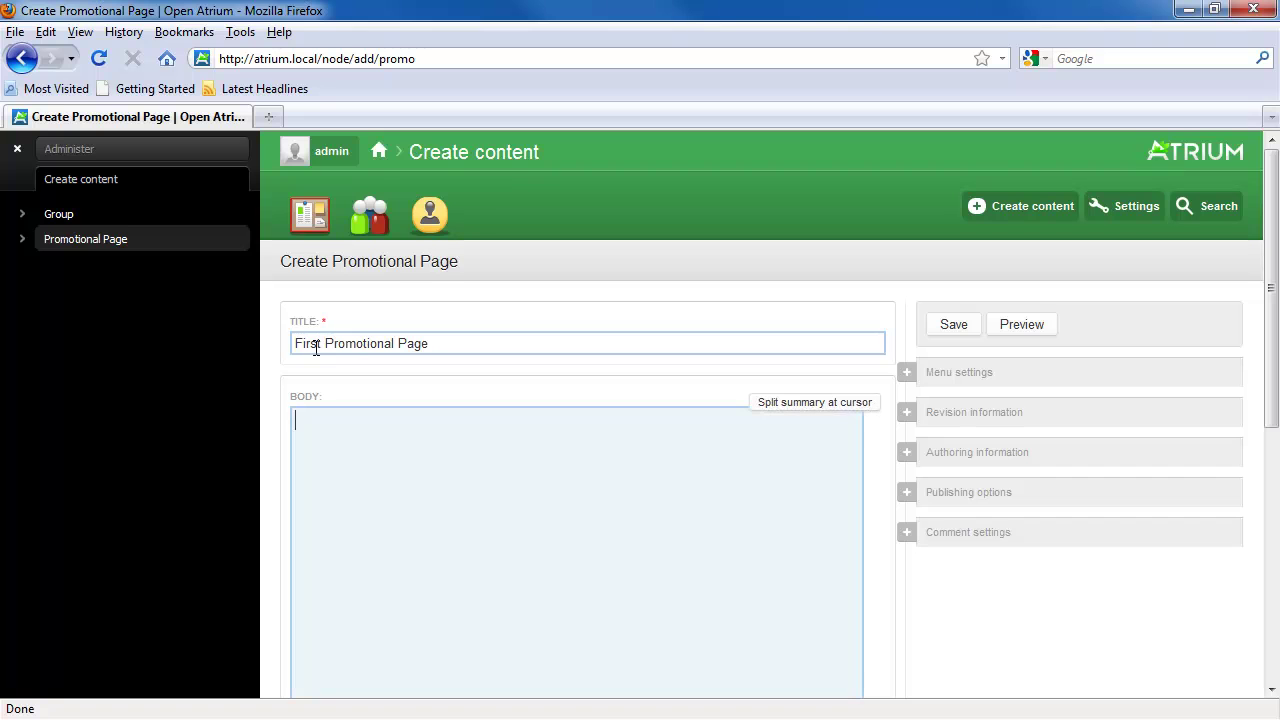
text(This is the body)
click(950, 330)
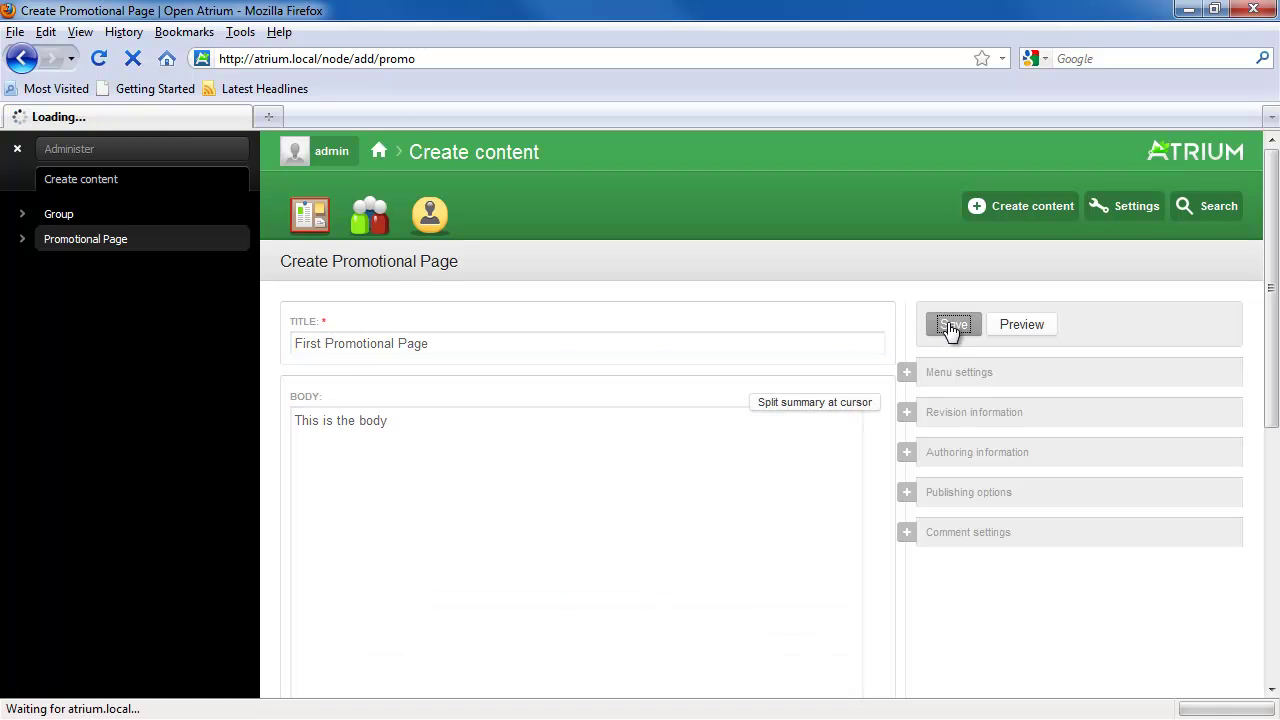
click(100, 243)
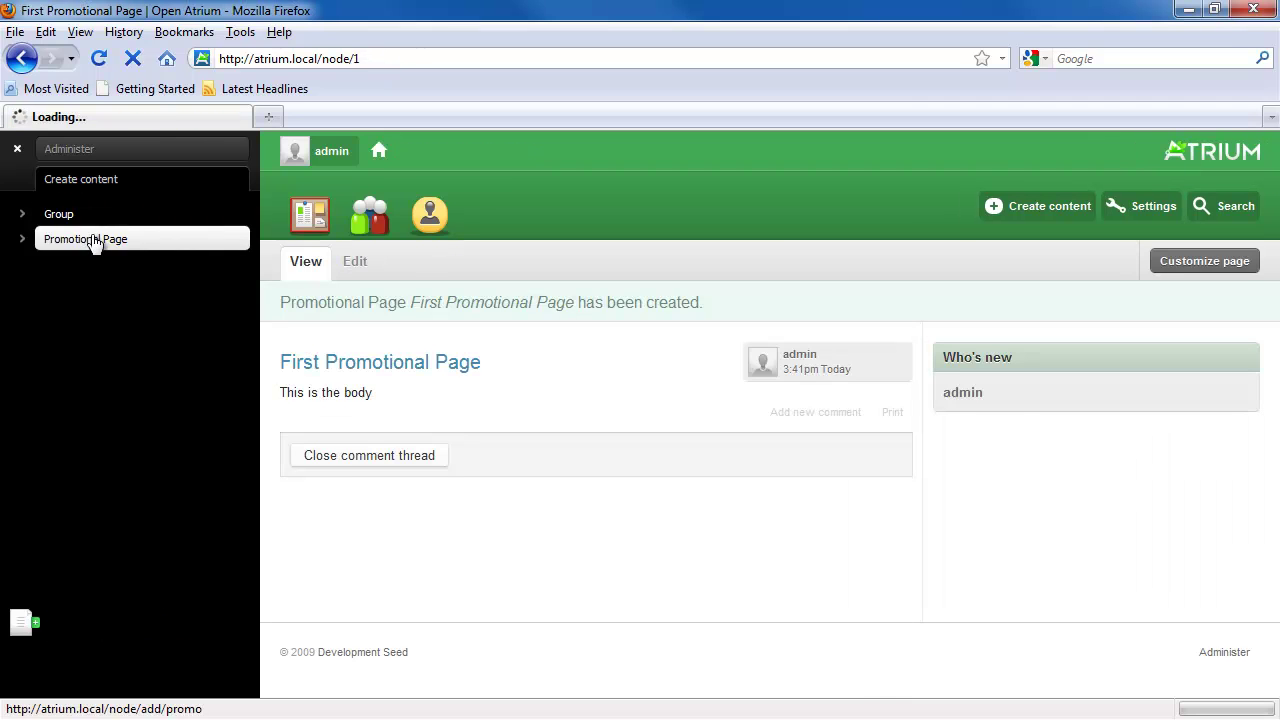
click(347, 340)
Step: Save 'Second Promotional Page' with body 'This is also the body'
text(S)
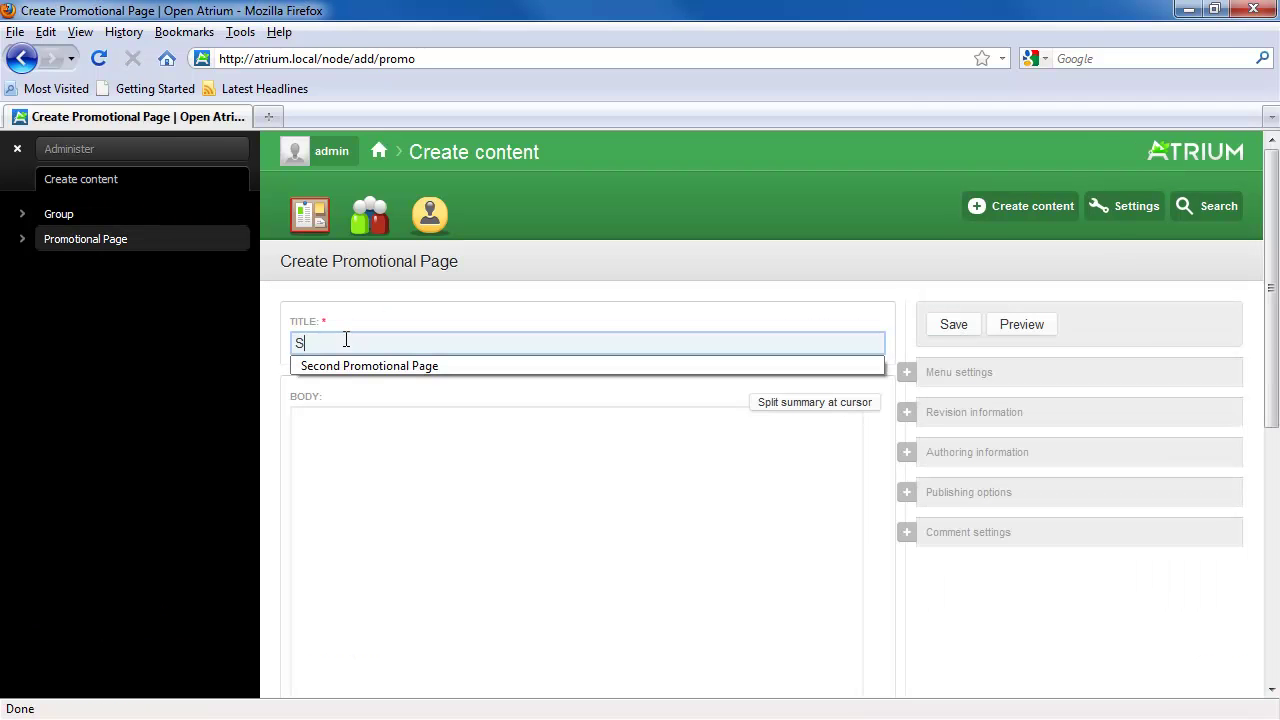
text(econd)
click(369, 365)
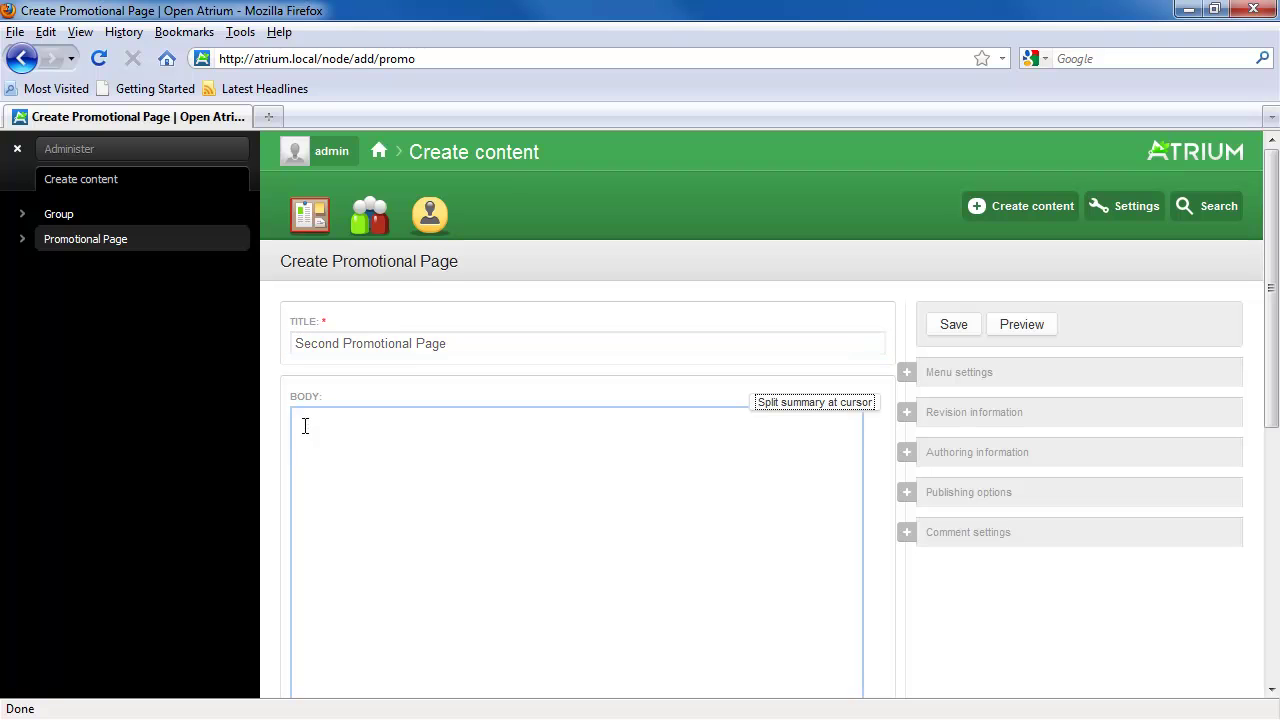
click(305, 413)
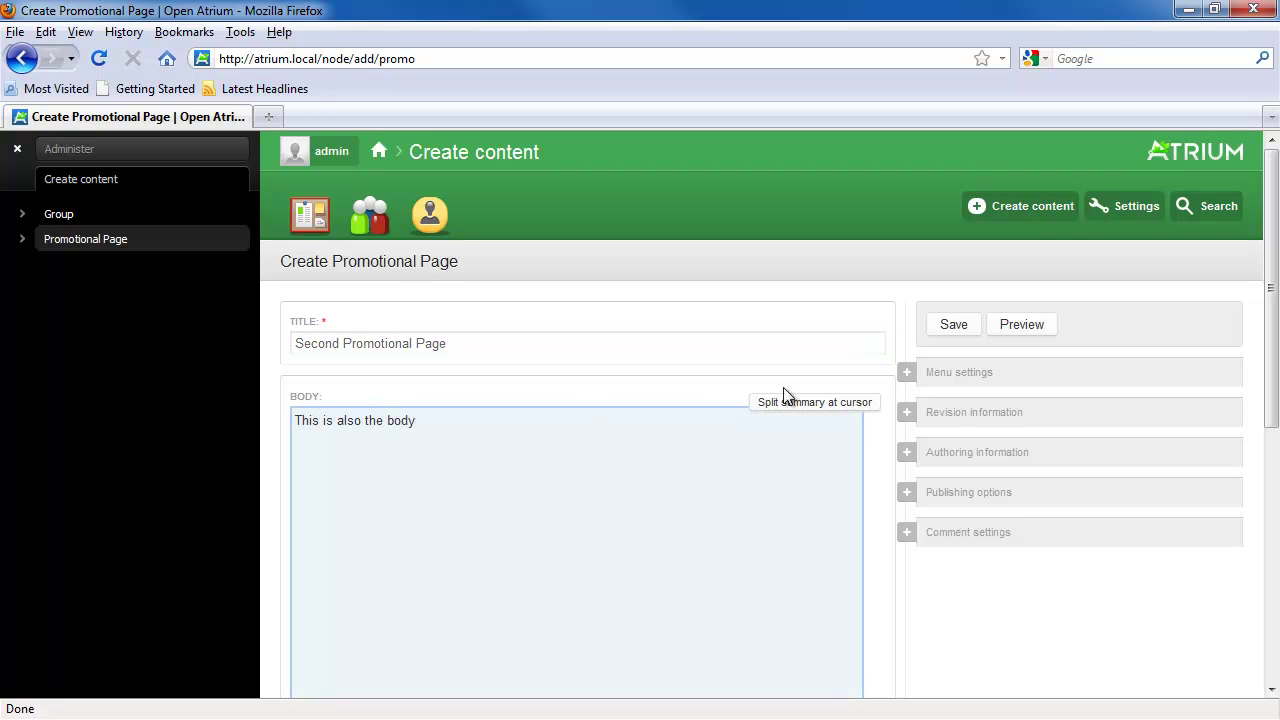
click(932, 329)
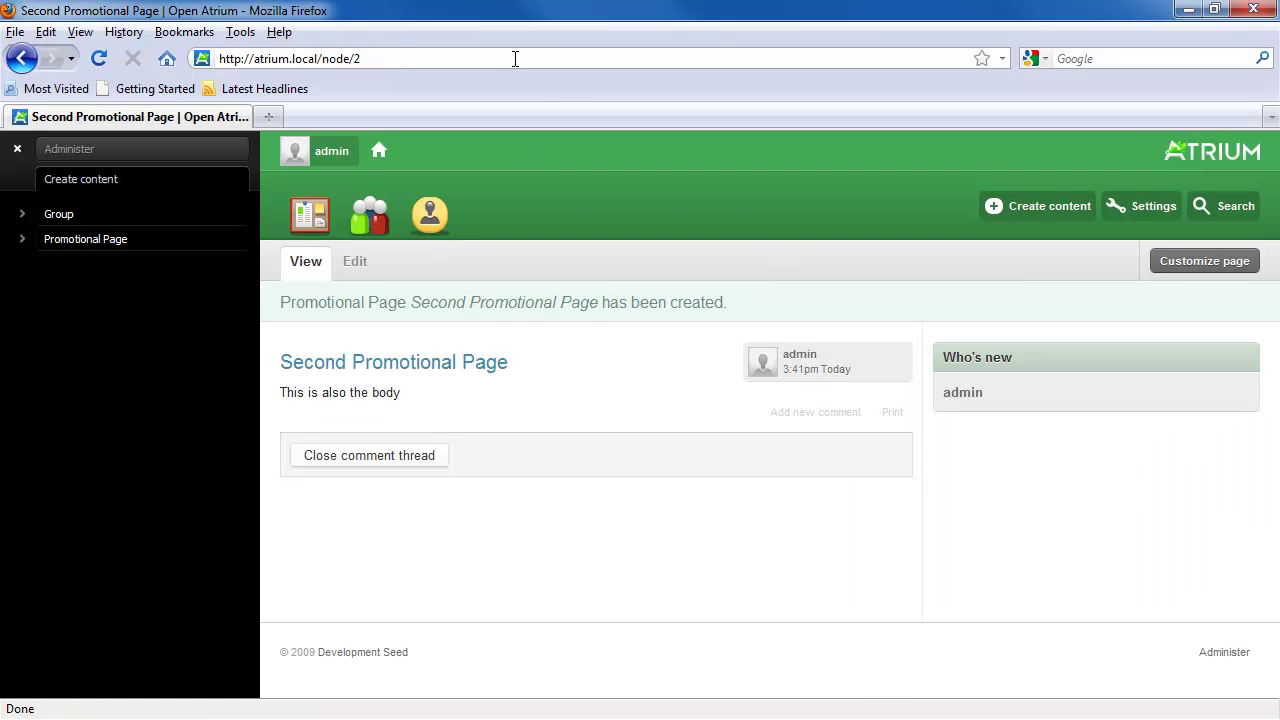
Step: View node/1 in the address bar, then go back to the second page
click(455, 58)
click(455, 58)
key(BackSpace)
text(1)
key(Return)
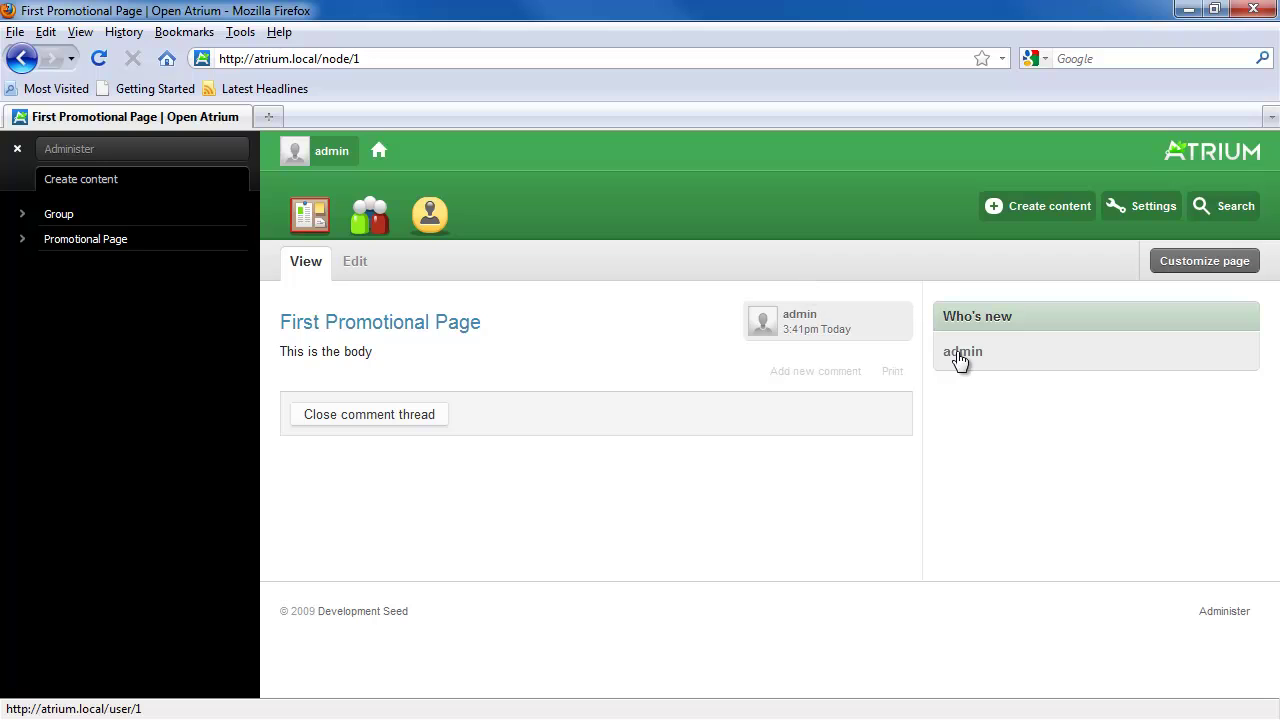
key(alt+Left)
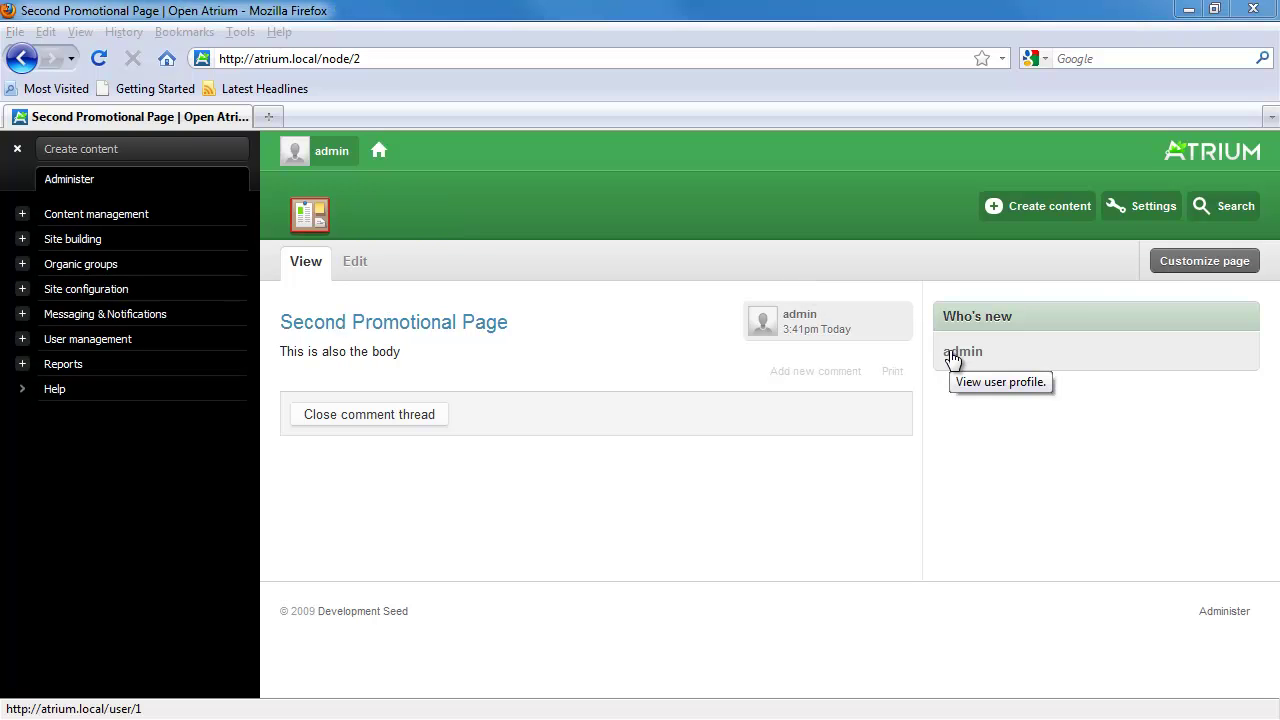
Step: Add Atrium Blog's Recent comments block to the right sidebar and save the customization
click(1170, 272)
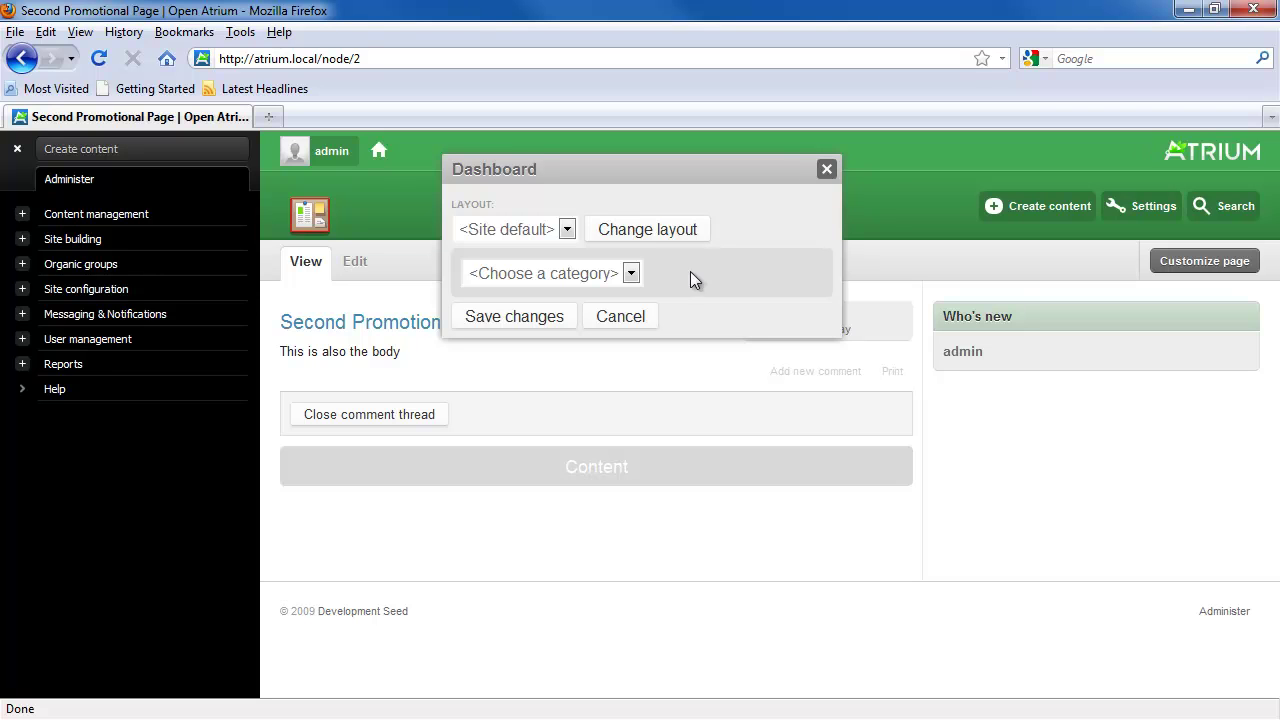
click(631, 273)
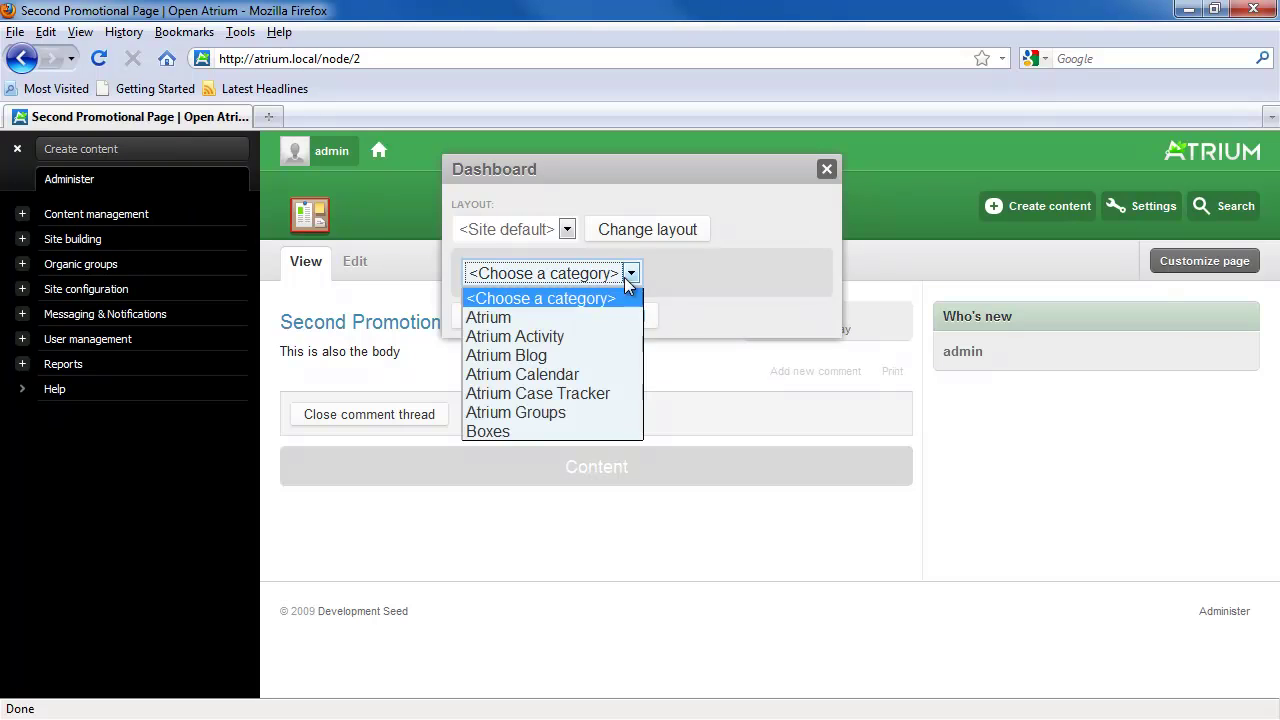
click(560, 355)
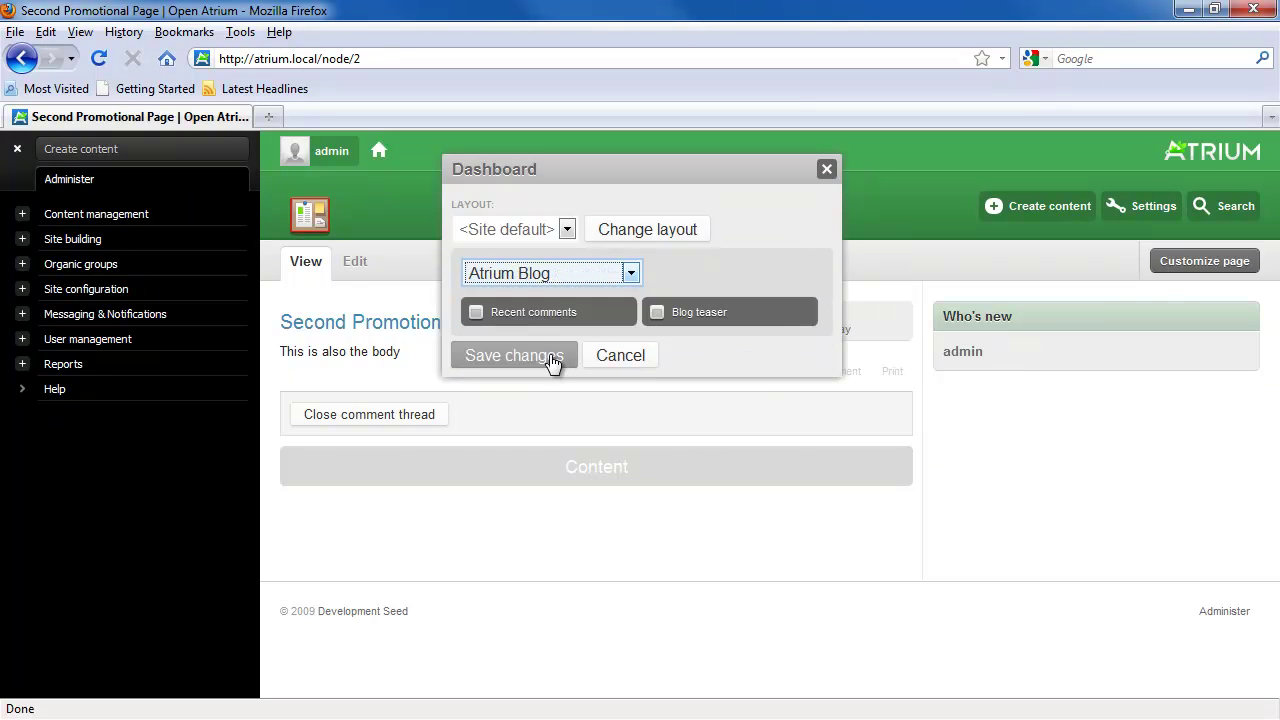
drag(523, 310, 1004, 312)
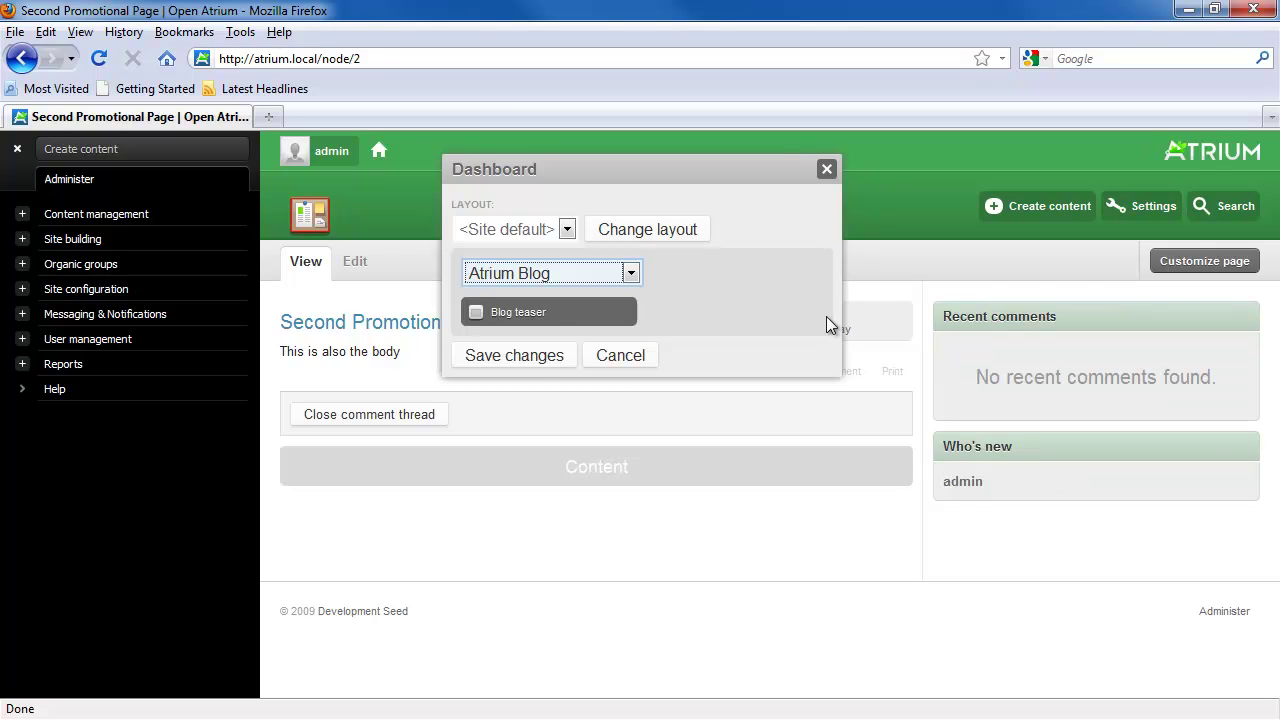
click(530, 358)
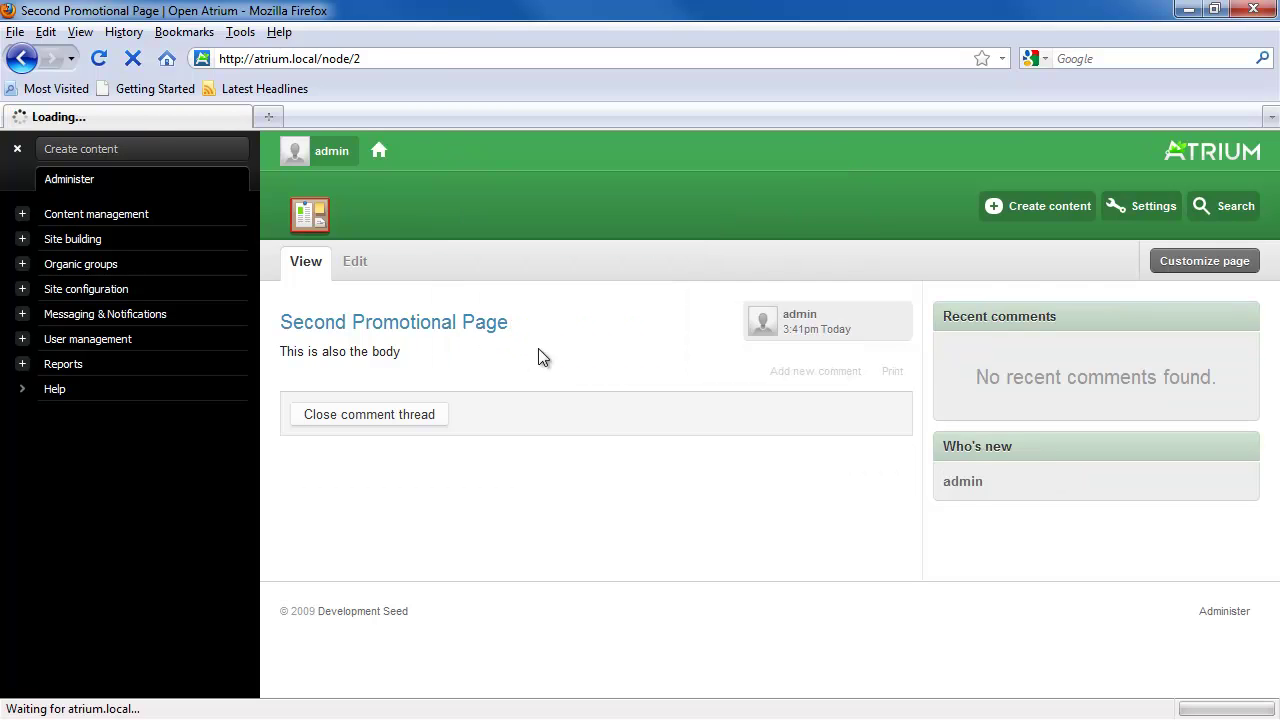
Step: Load node/1, the First Promotional Page
click(528, 62)
key(BackSpace)
text(1)
key(Return)
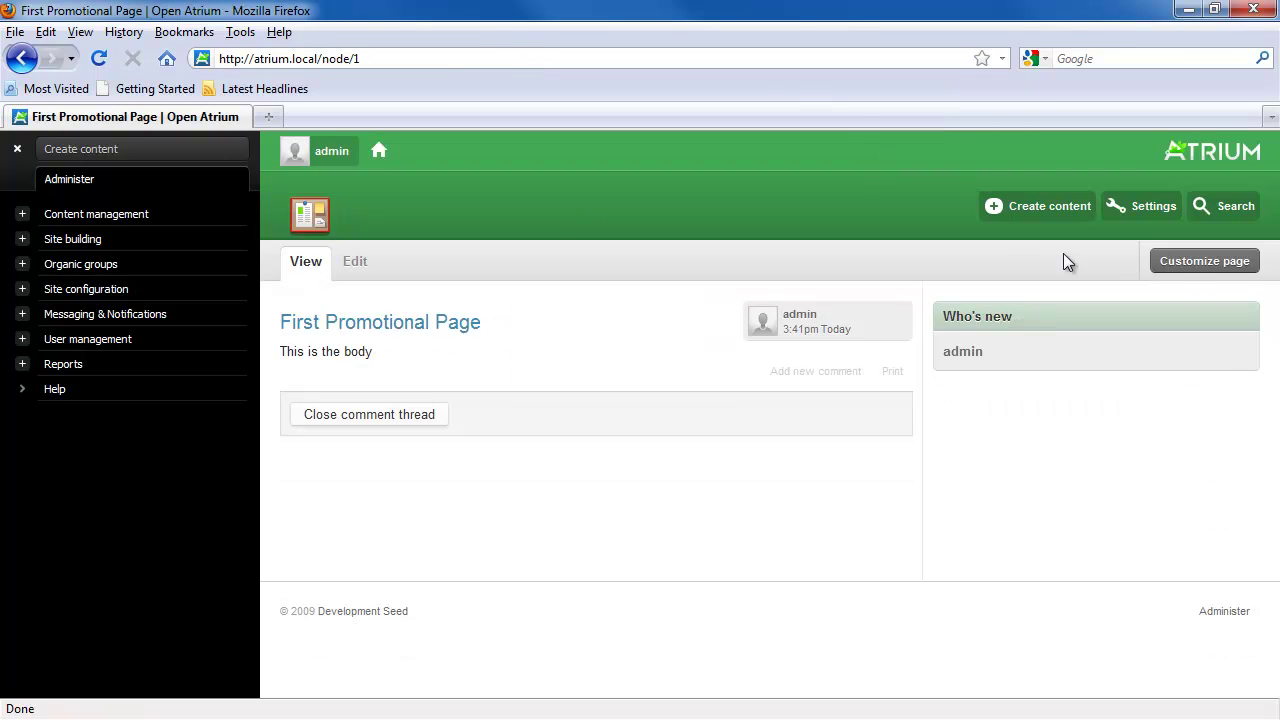
click(1204, 261)
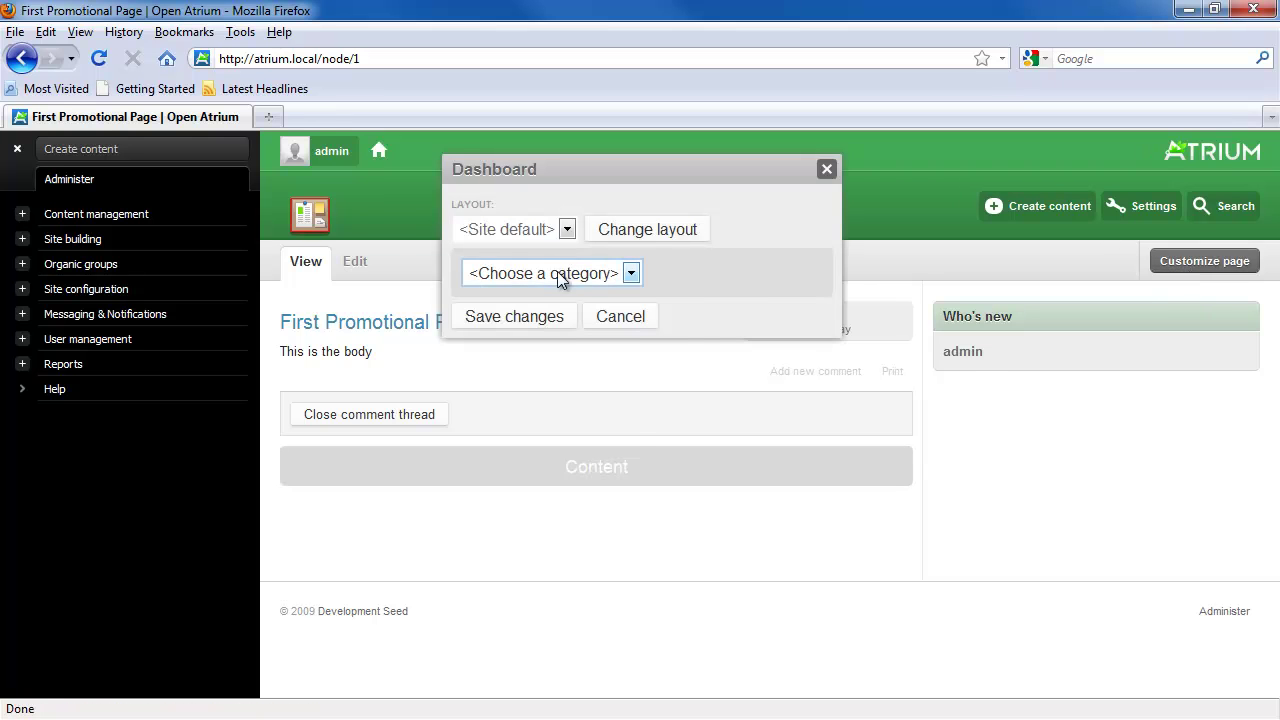
click(557, 271)
click(517, 380)
drag(495, 312, 985, 312)
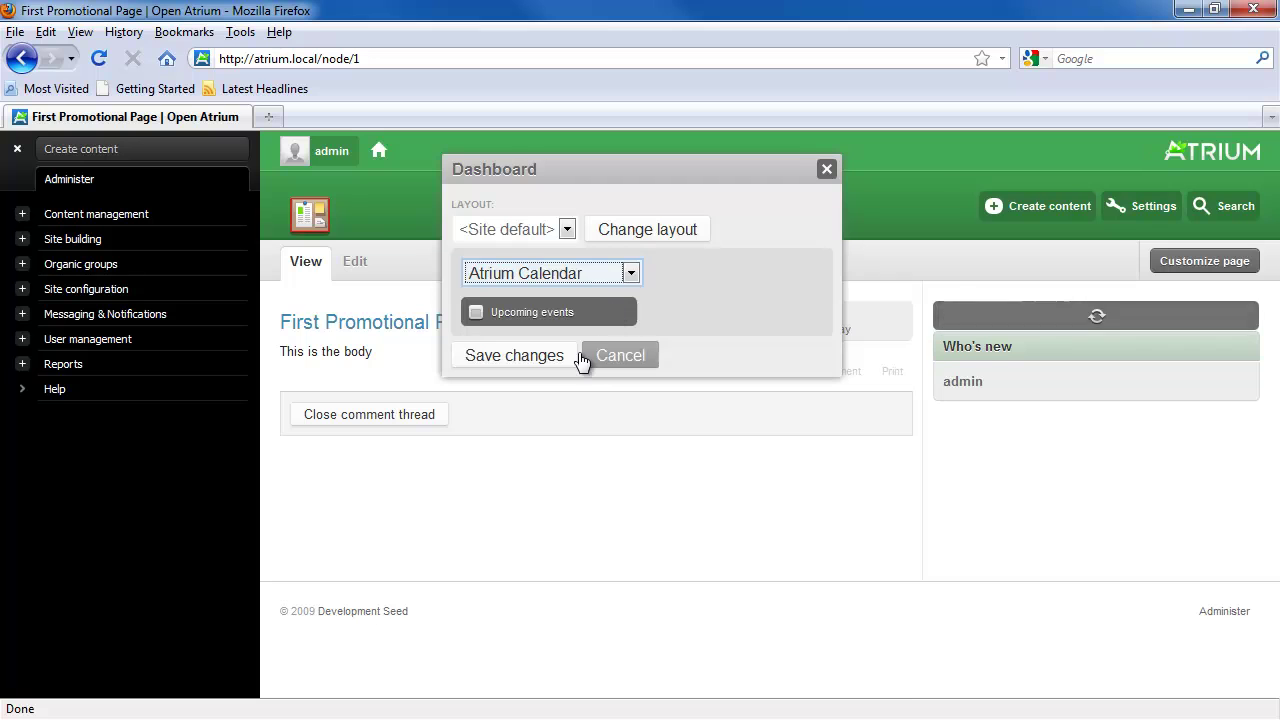
click(540, 358)
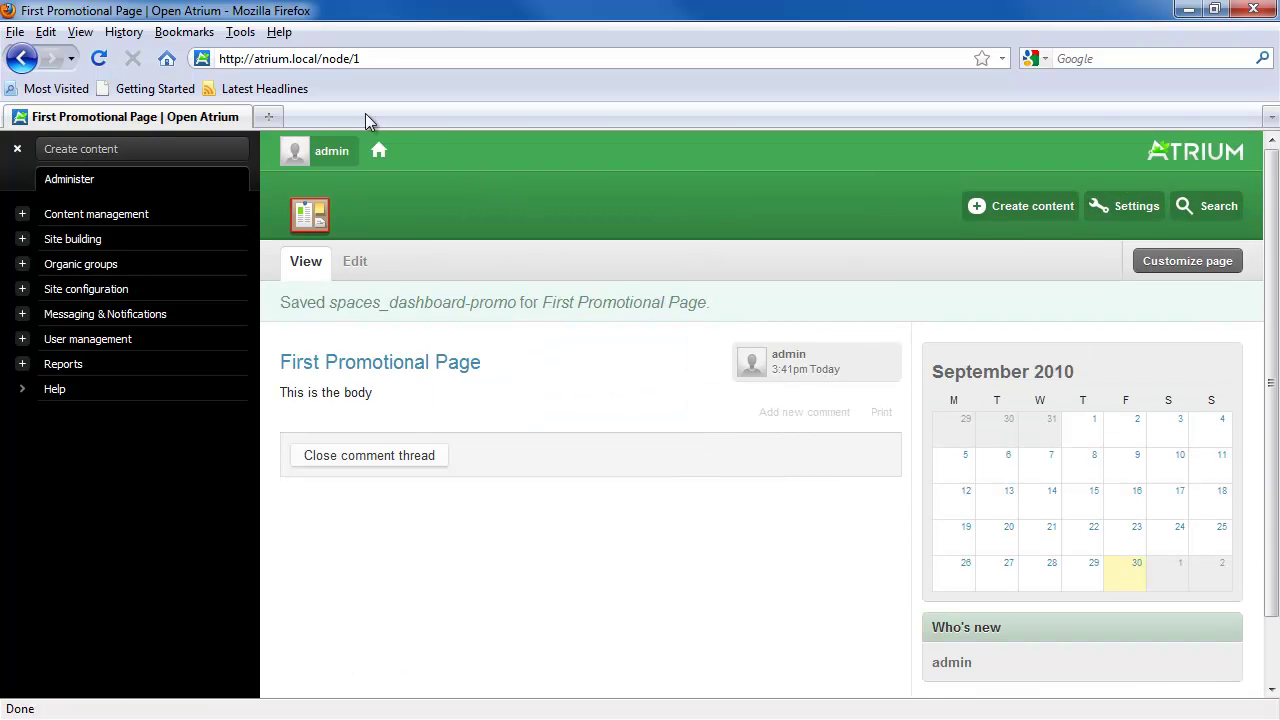
Step: On node/2, move Who's new above Recent comments in the sidebar
click(449, 58)
click(449, 58)
key(BackSpace)
text(2)
key(Return)
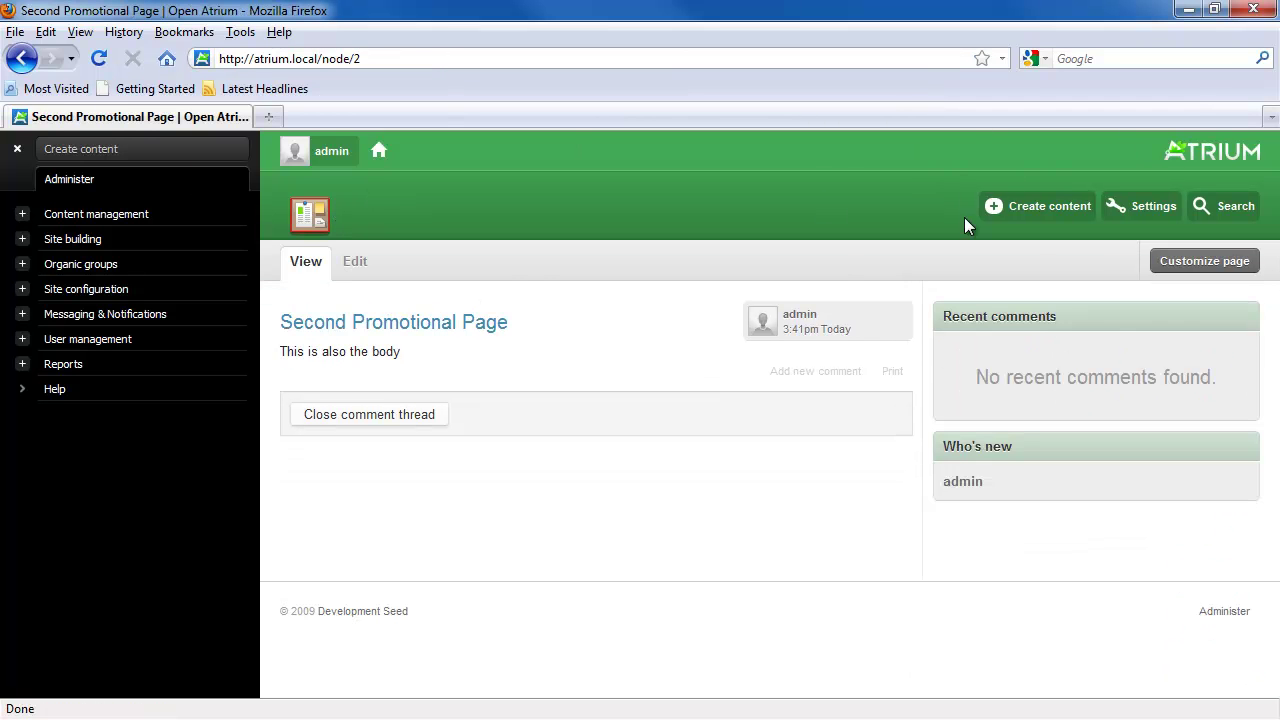
click(1205, 261)
mouse_move(1202, 450)
drag(1202, 450, 1194, 309)
click(591, 318)
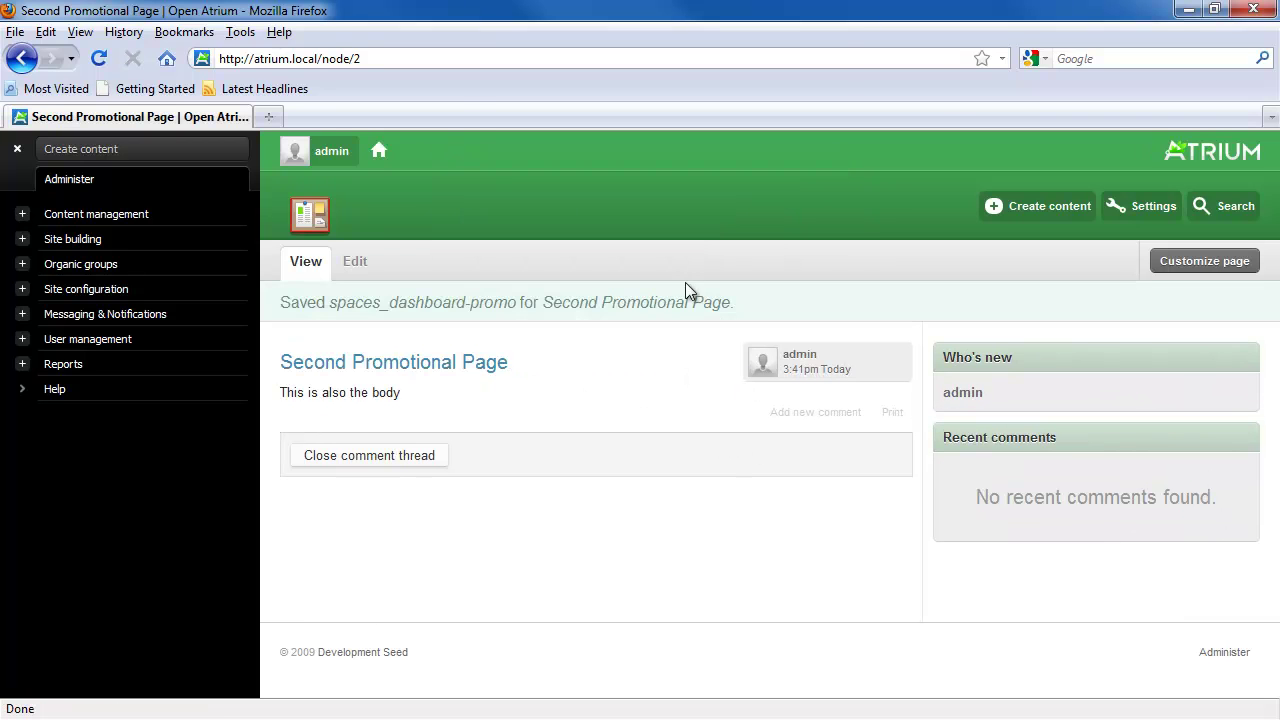
click(475, 62)
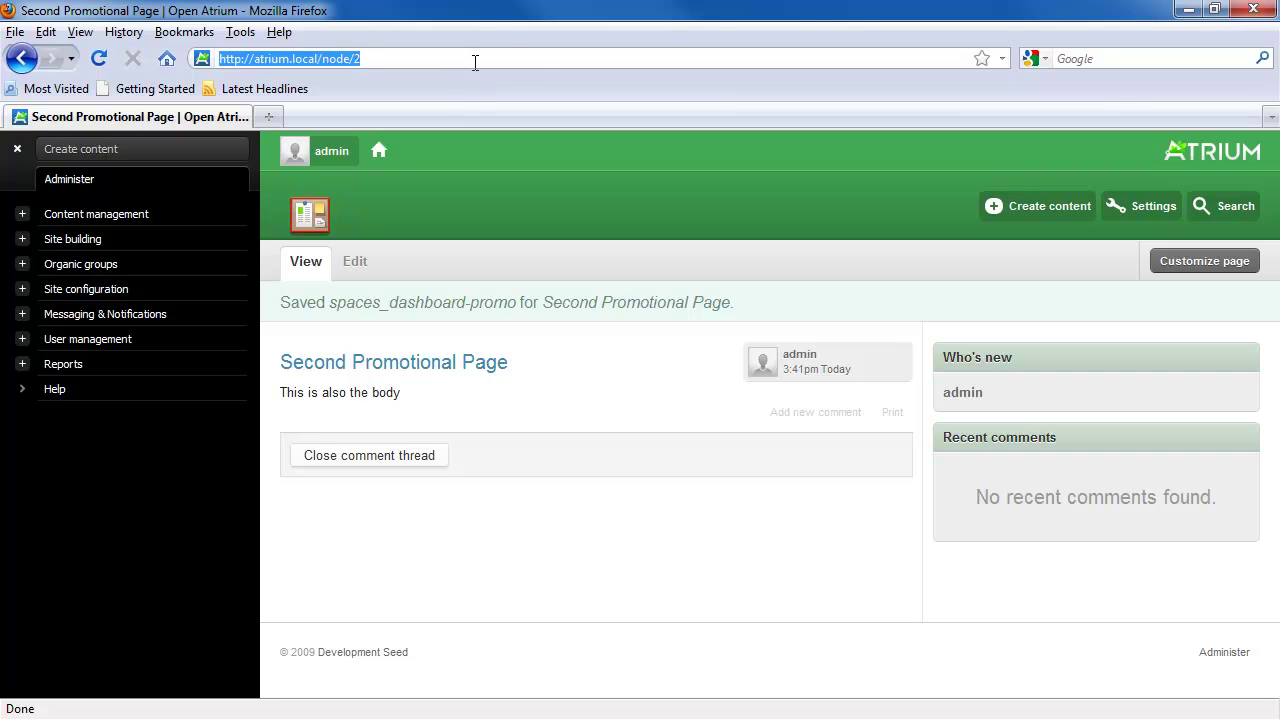
Step: On node/1, switch the dashboard to the Columns layout
click(541, 58)
key(BackSpace)
text(1)
key(Return)
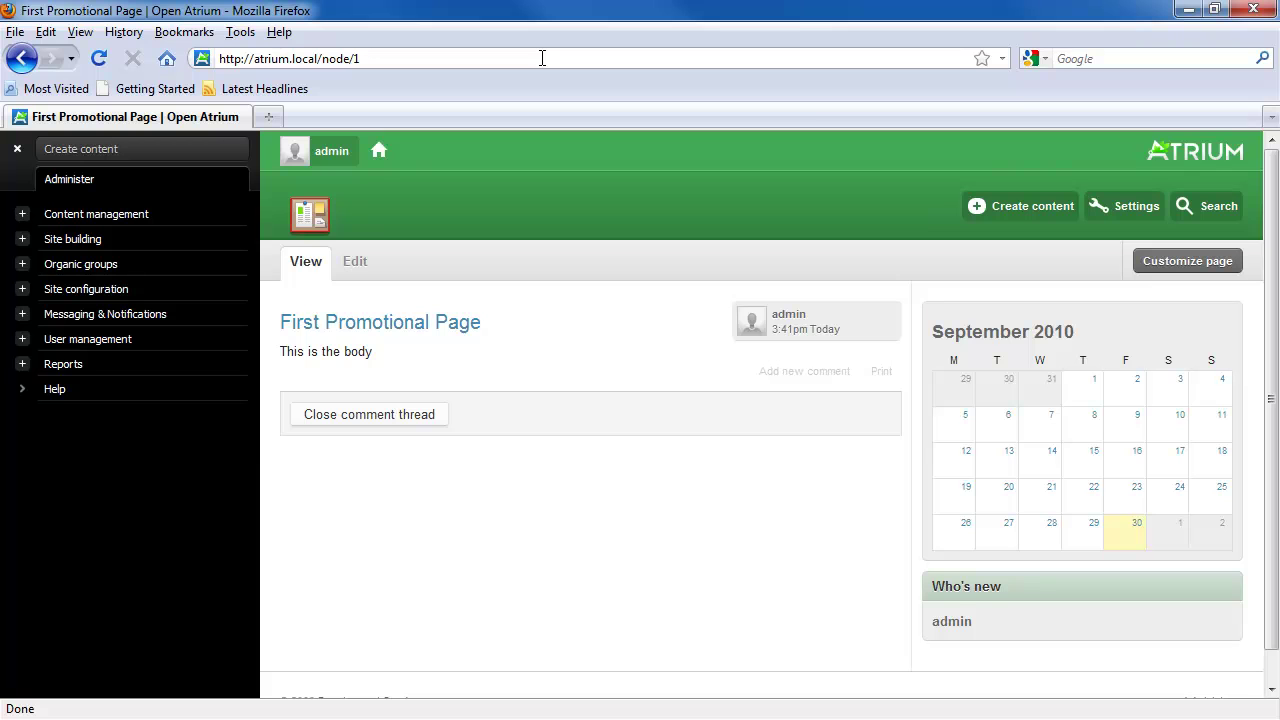
click(1187, 261)
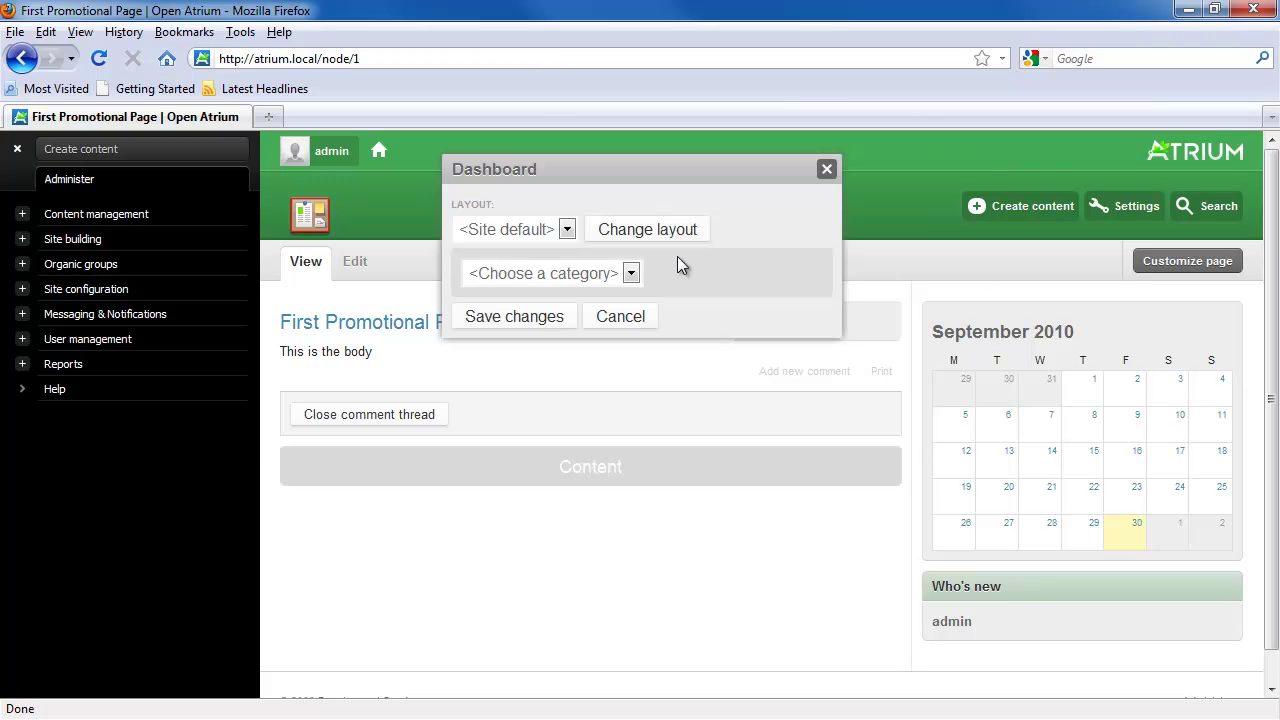
click(566, 230)
click(521, 292)
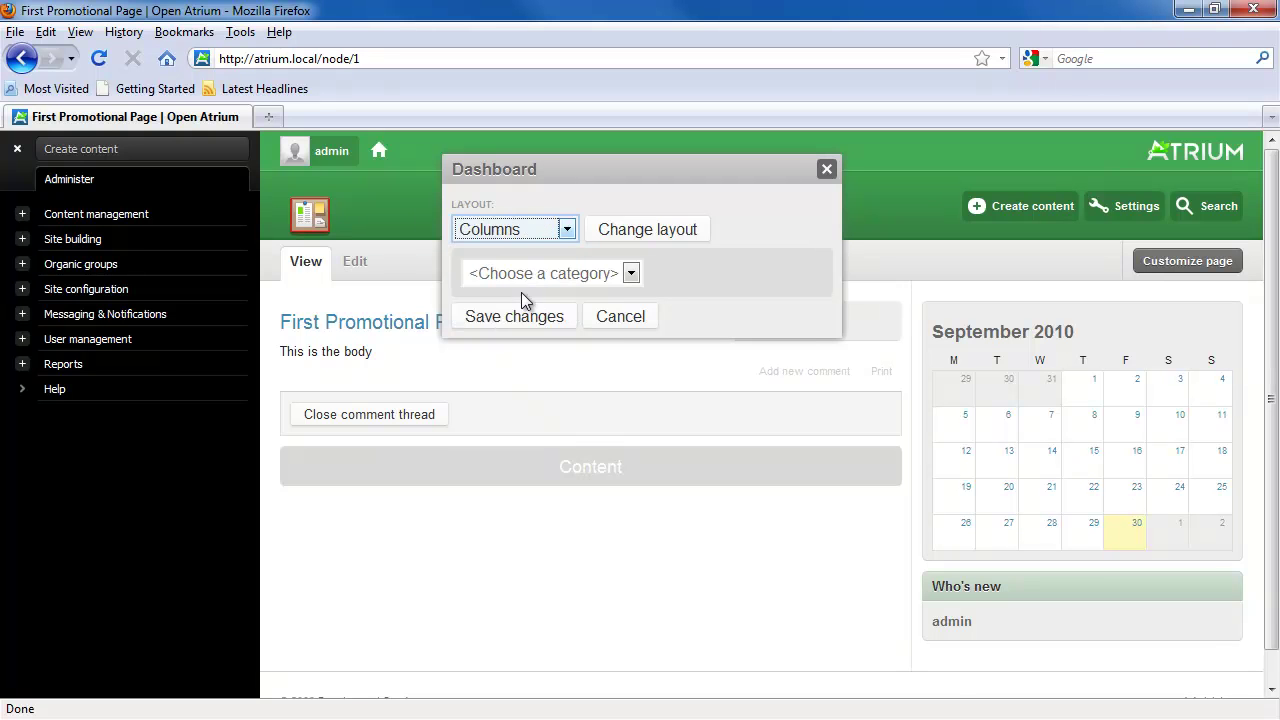
click(604, 237)
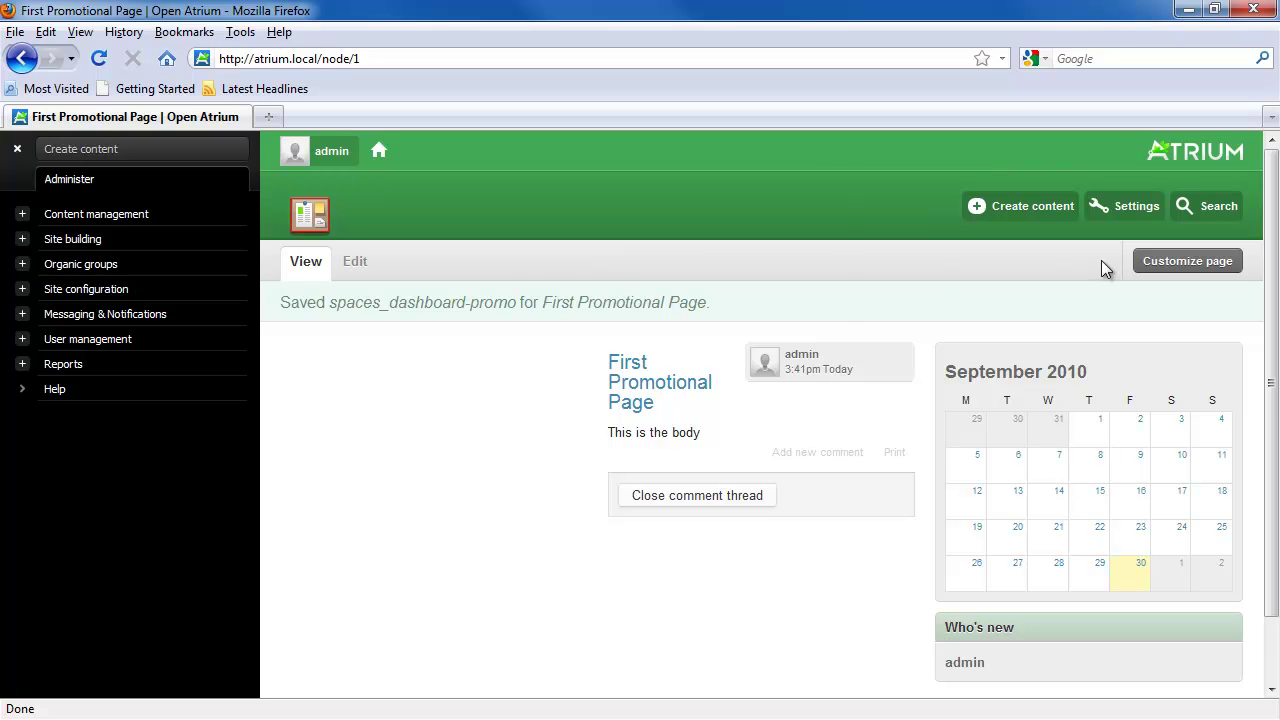
Step: Add Atrium Case Tracker's My cases block to the left sidebar and save
click(631, 273)
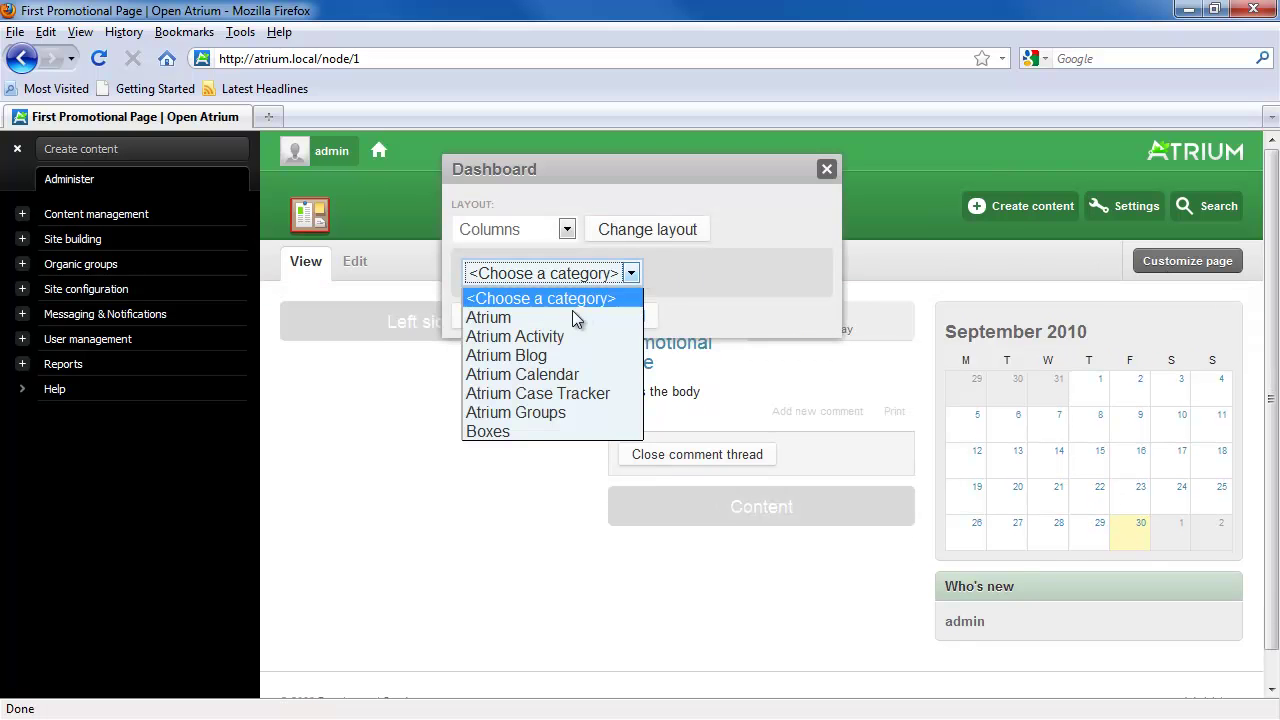
click(551, 393)
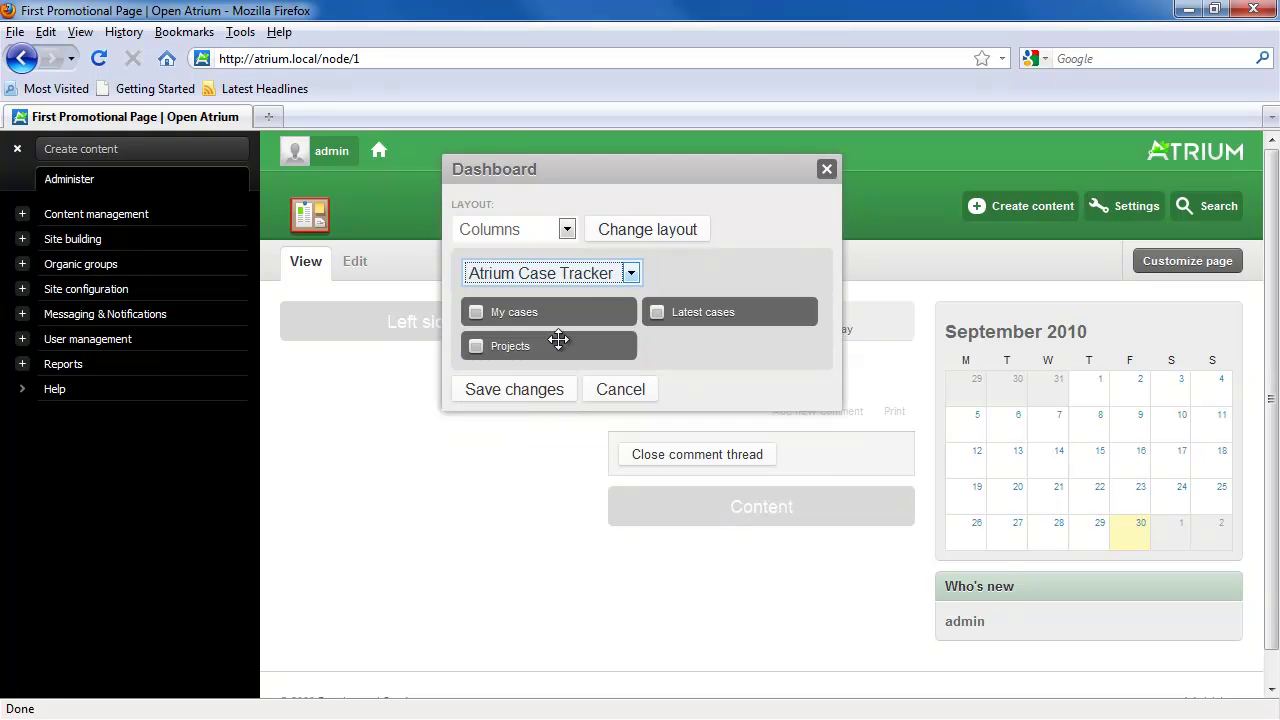
drag(523, 314, 332, 313)
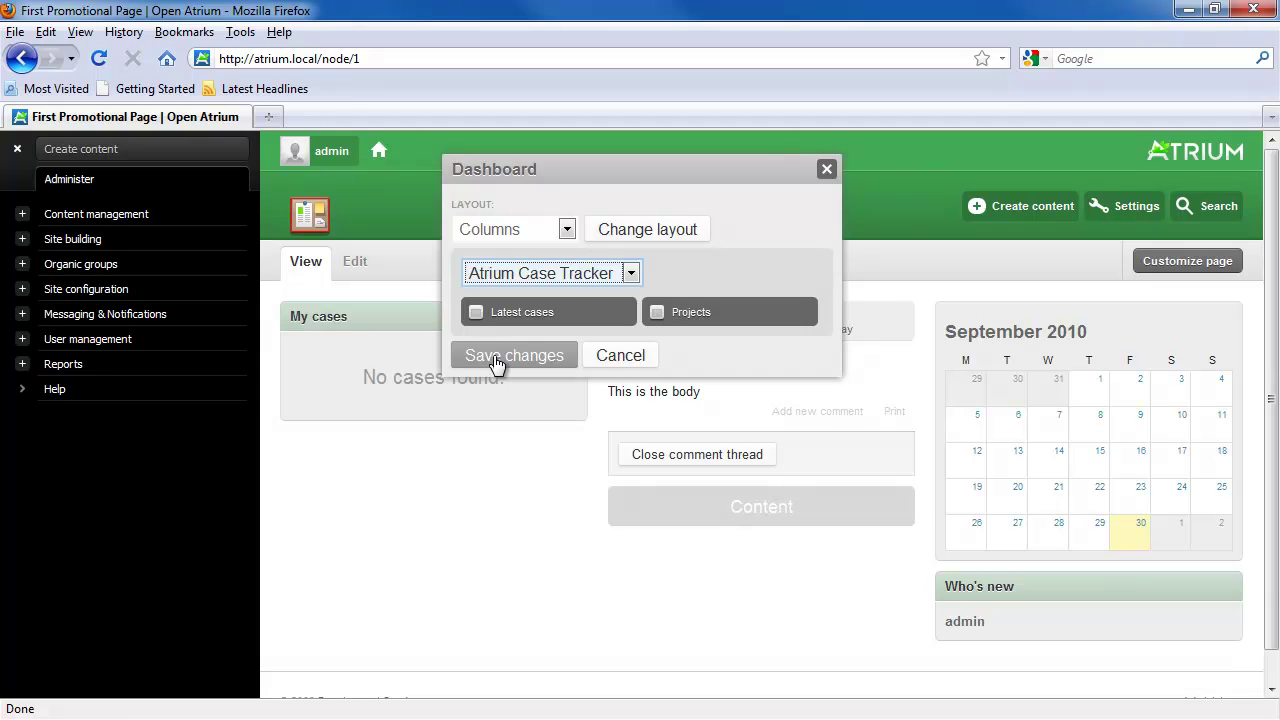
click(497, 358)
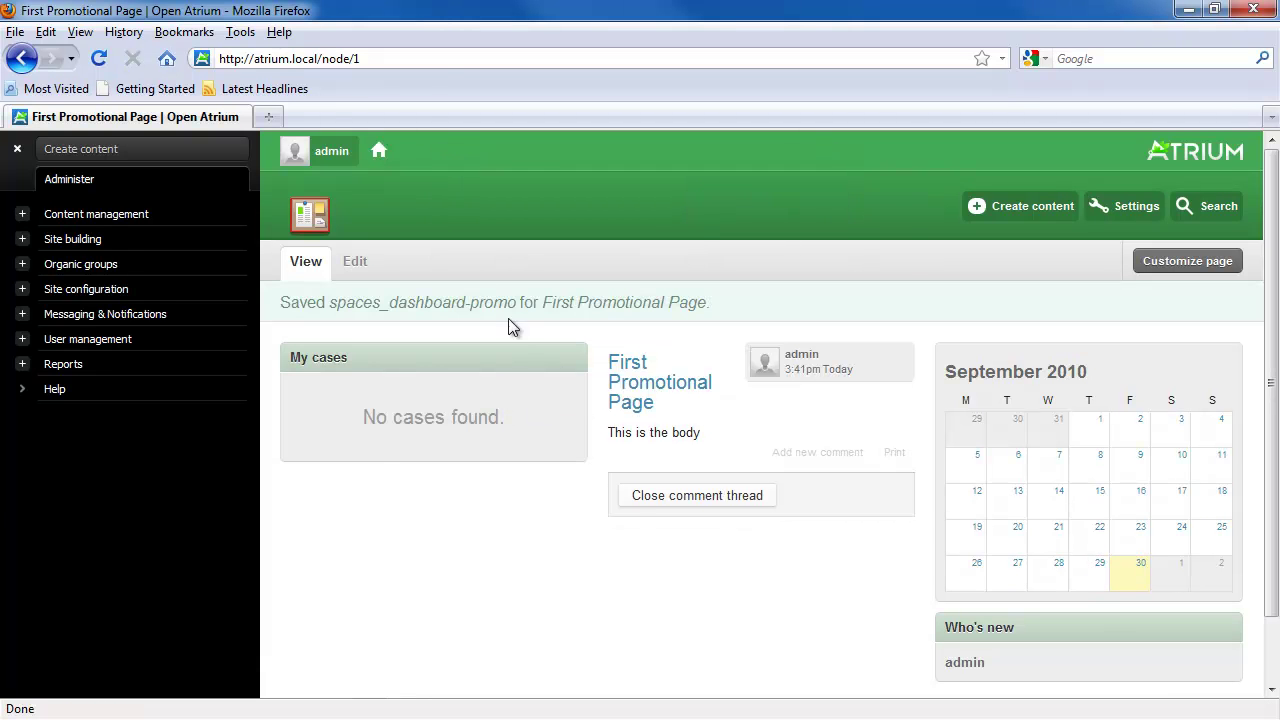
click(403, 58)
click(440, 58)
key(BackSpace)
Step: Load node/2, then return to node/1
text(2)
key(Return)
click(443, 58)
click(481, 61)
key(BackSpace)
text(1)
key(Return)
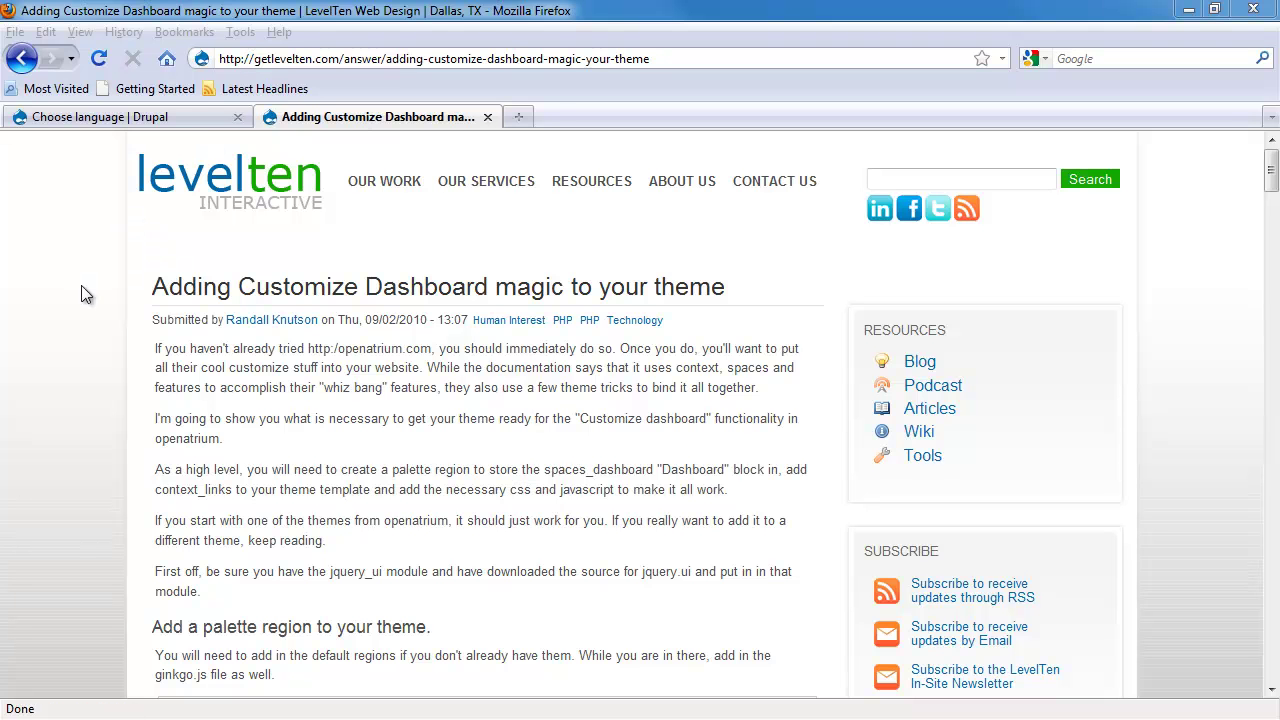
Step: Read the LevelTen 'Adding Customize Dashboard magic to your theme' article to the end, then return to the Drupal installer
click(306, 445)
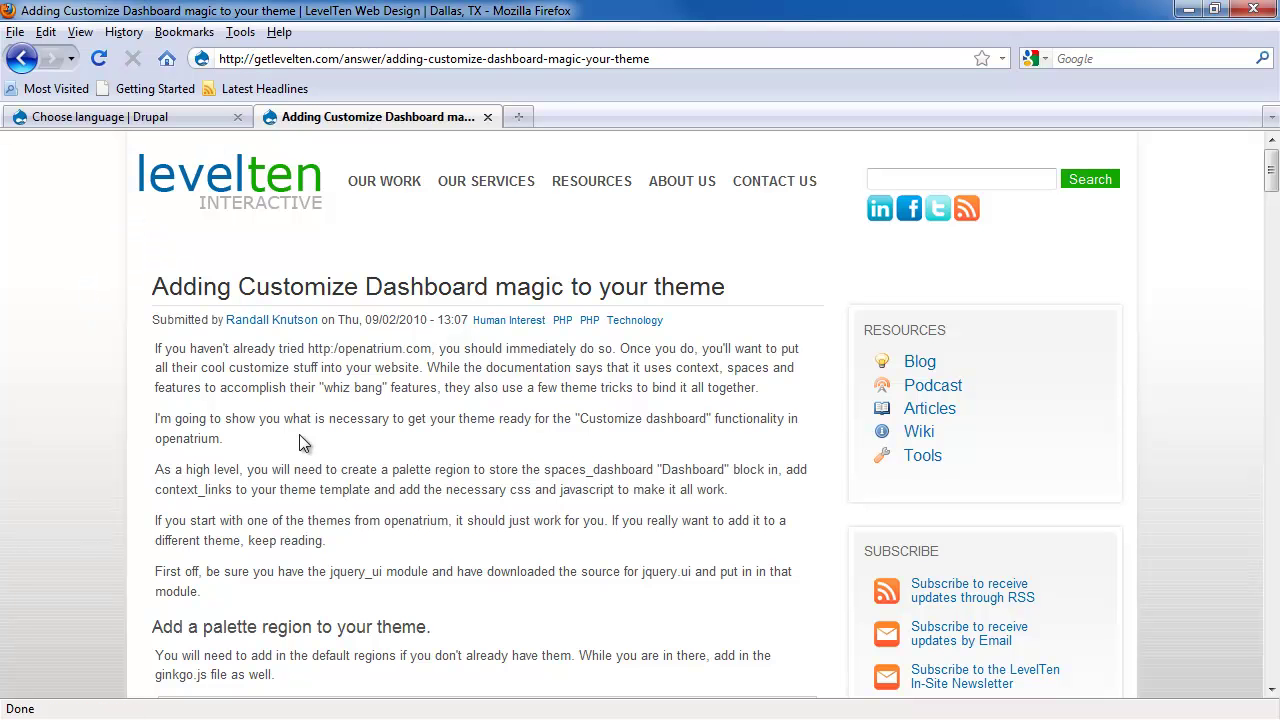
scroll(214, 415, down, 6)
drag(205, 389, 289, 390)
scroll(289, 395, down, 4)
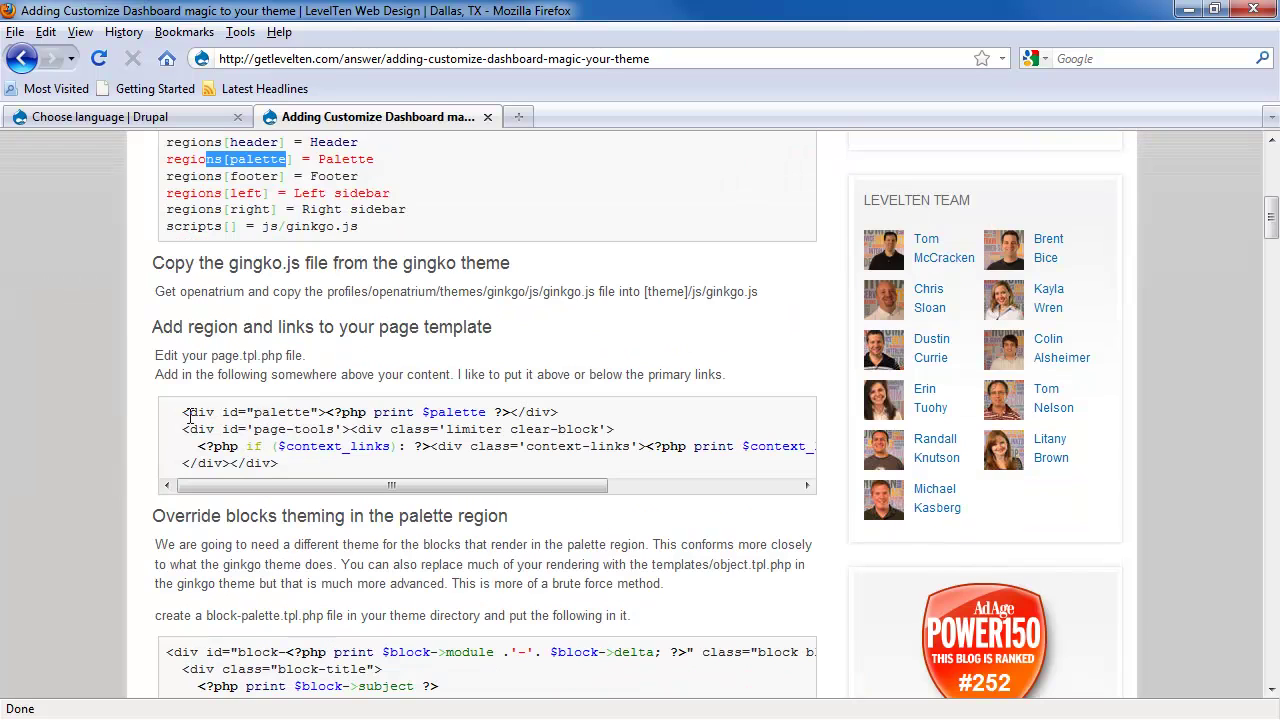
drag(186, 413, 282, 464)
click(295, 468)
scroll(296, 469, down, 2)
scroll(295, 468, down, 2)
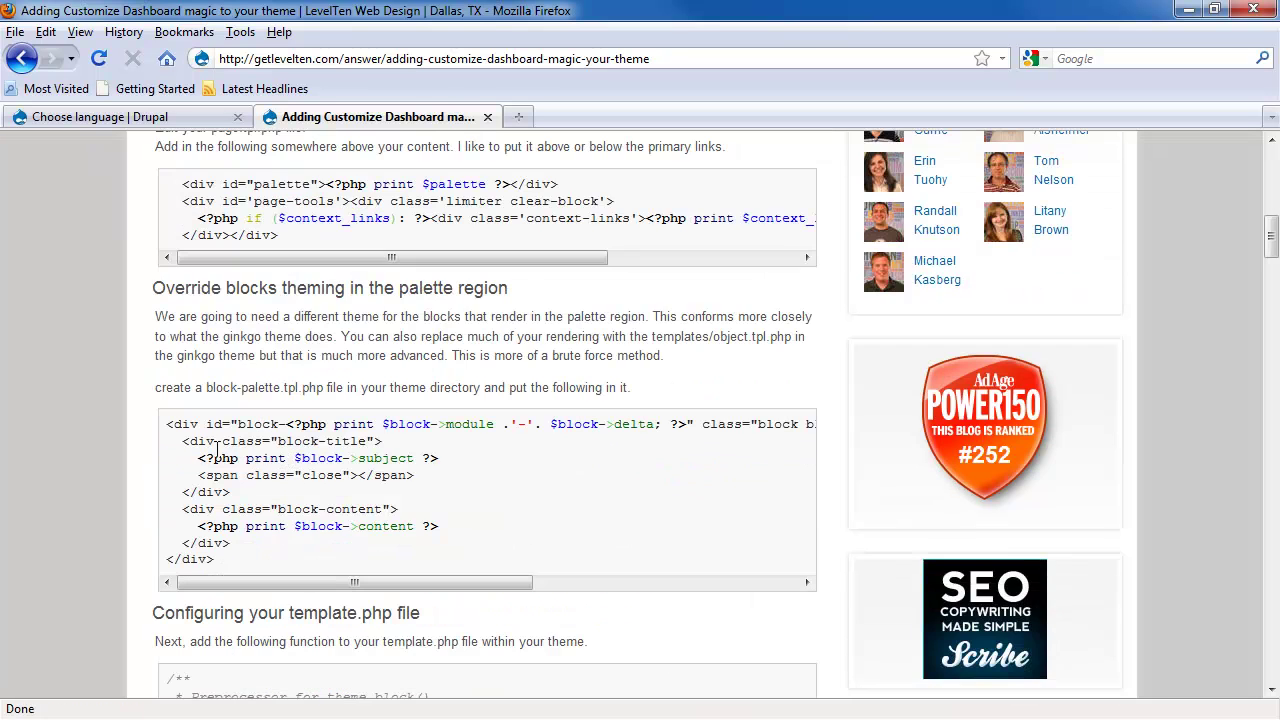
scroll(247, 440, down, 2)
scroll(247, 439, down, 2)
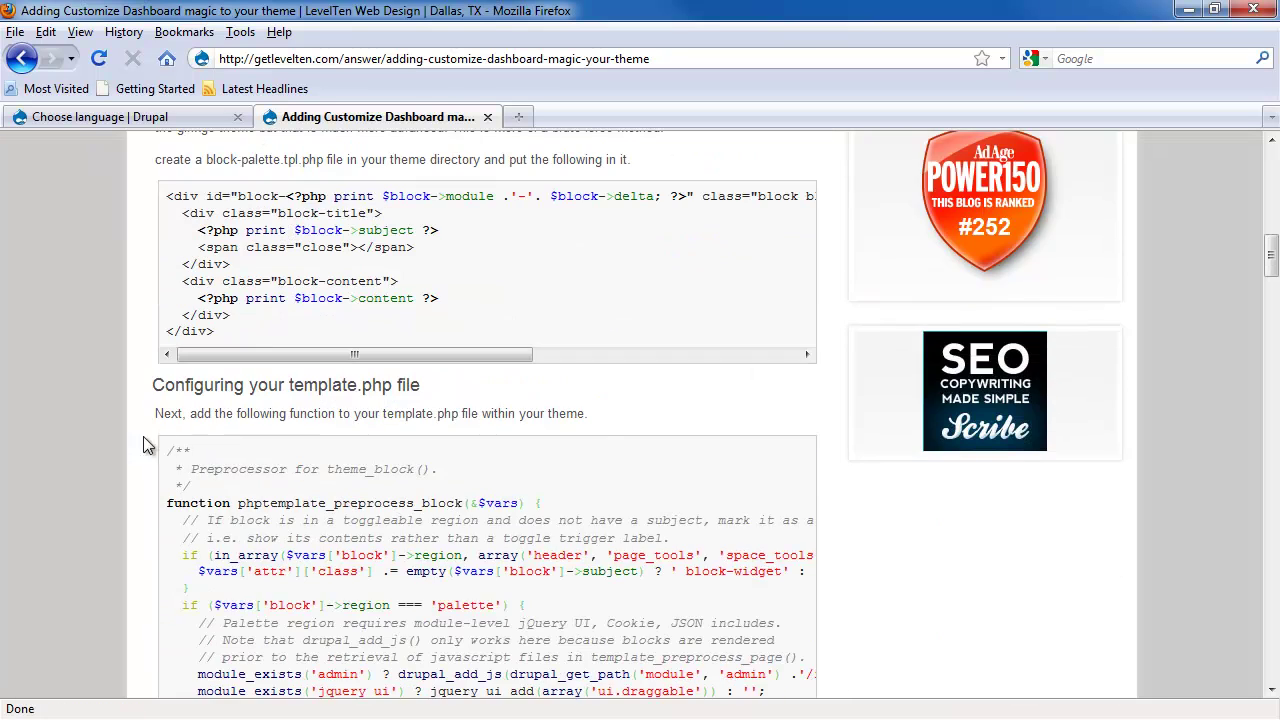
scroll(137, 441, down, 4)
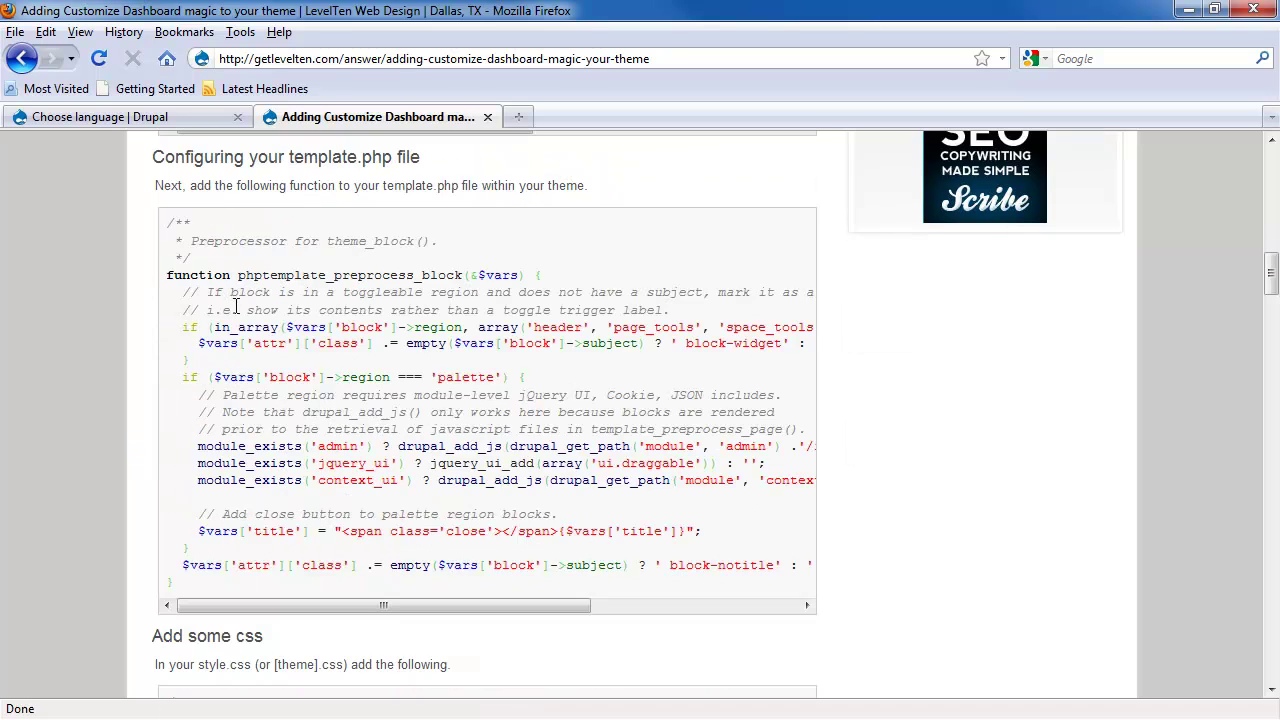
scroll(143, 412, down, 4)
scroll(143, 414, down, 4)
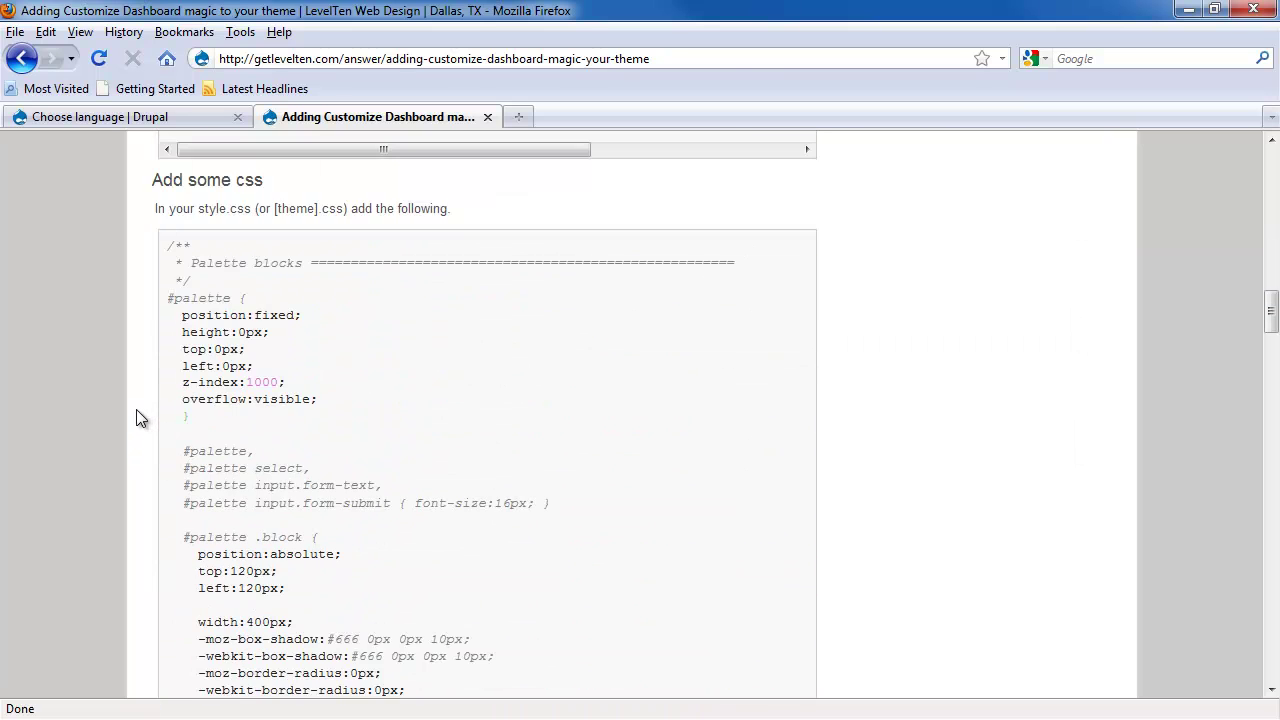
scroll(138, 412, down, 14)
scroll(136, 410, down, 20)
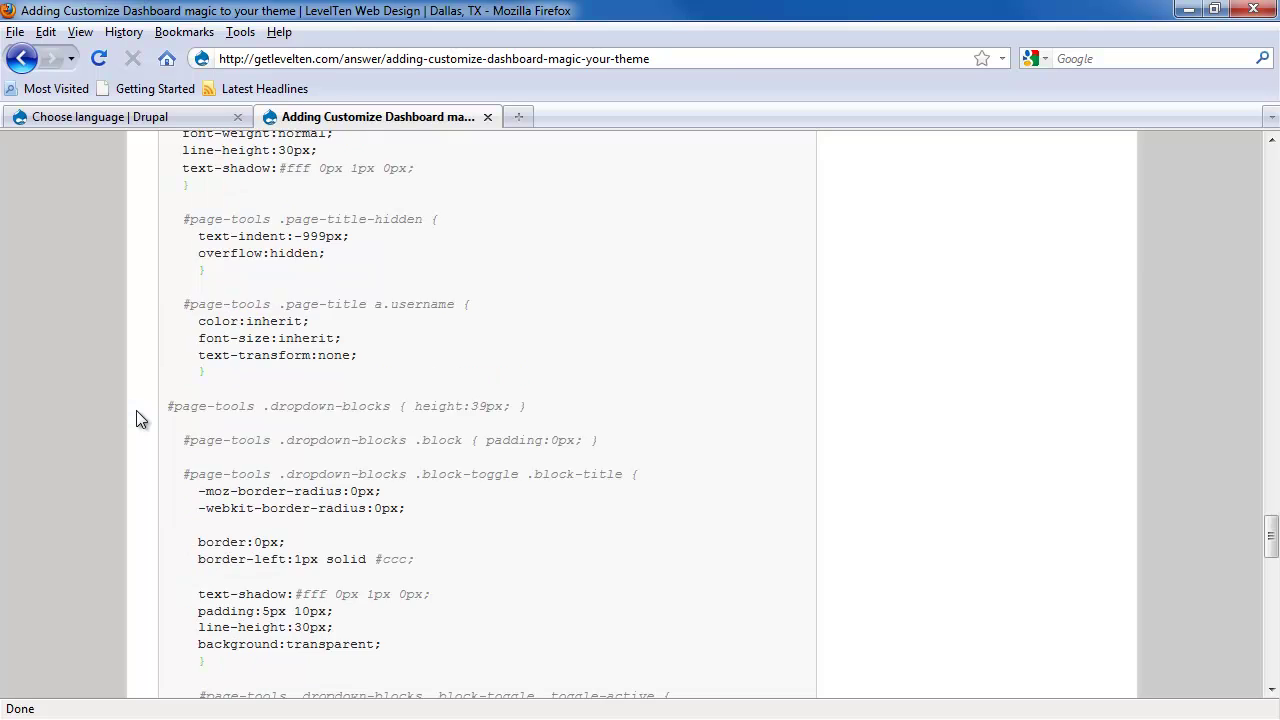
scroll(136, 413, up, 3)
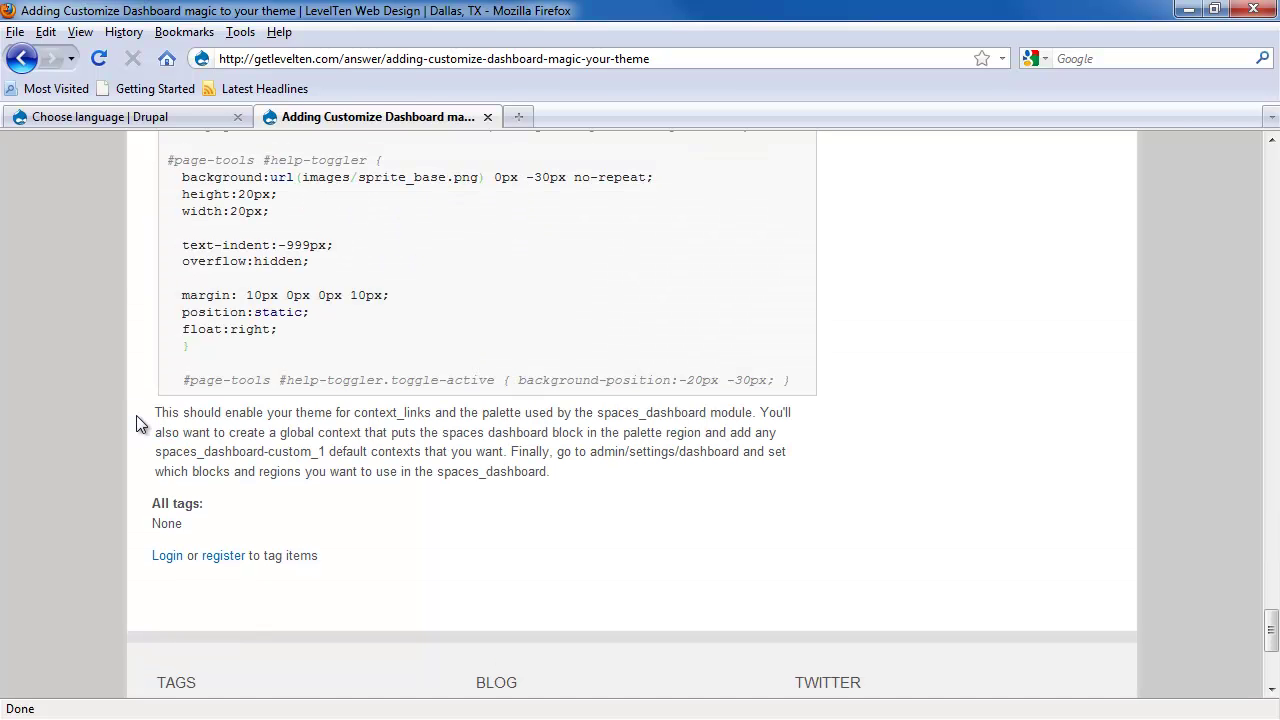
click(134, 120)
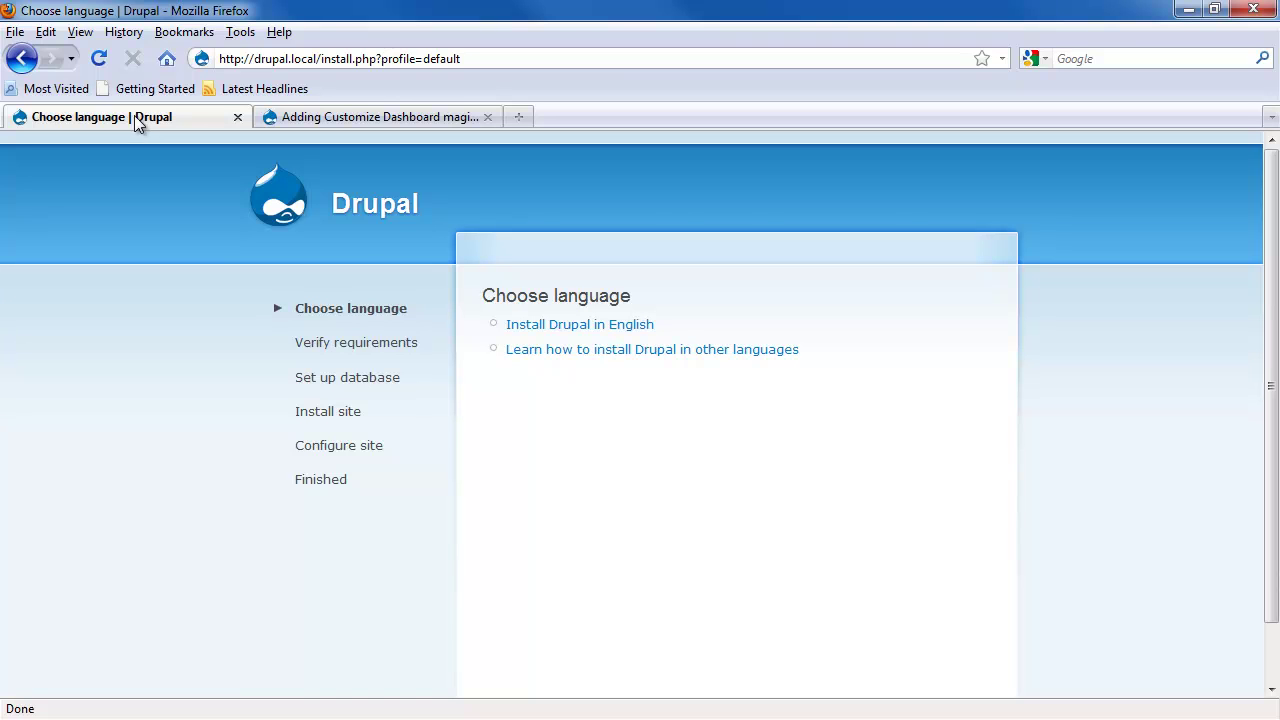
Step: Start the English installation and enter the site e-mail address
click(524, 326)
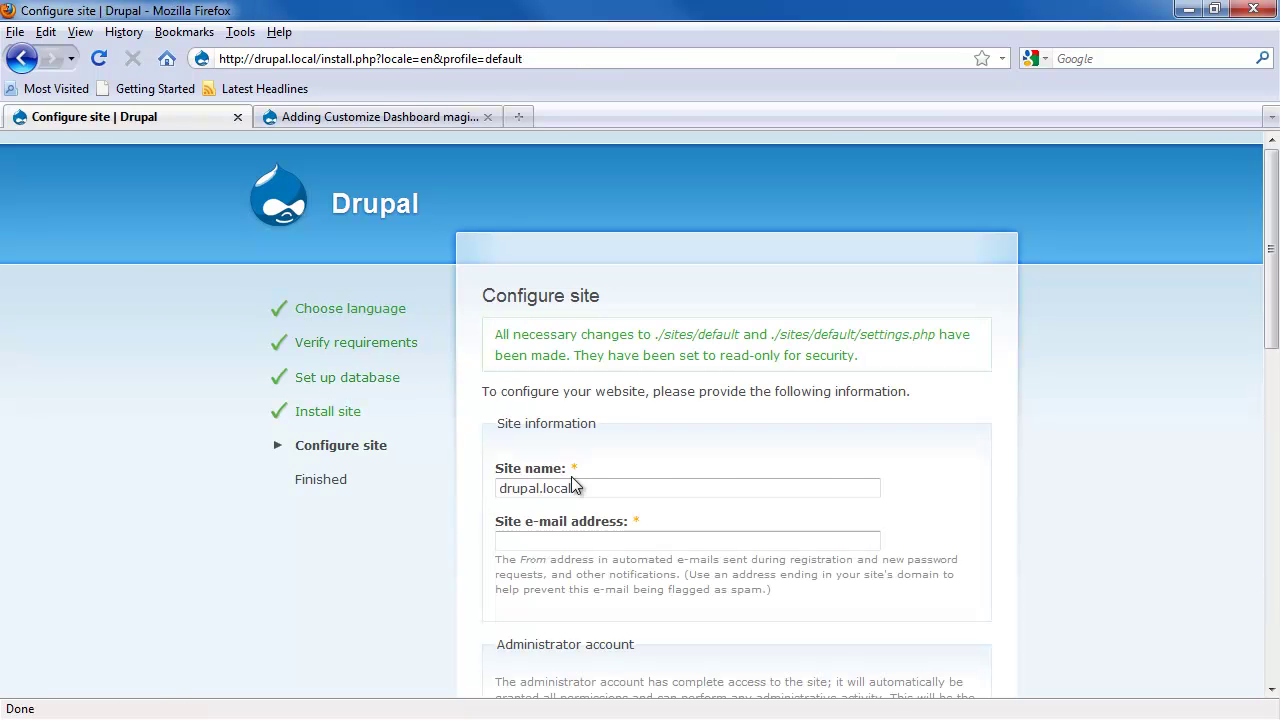
scroll(598, 502, down, 2)
click(588, 428)
text(test@edxa)
key(BackSpace)
key(BackSpace)
key(BackSpace)
text(xample.com)
Step: Create the administrator account with username admin, its e-mail and password, and finish installing
key(Tab)
text(admin)
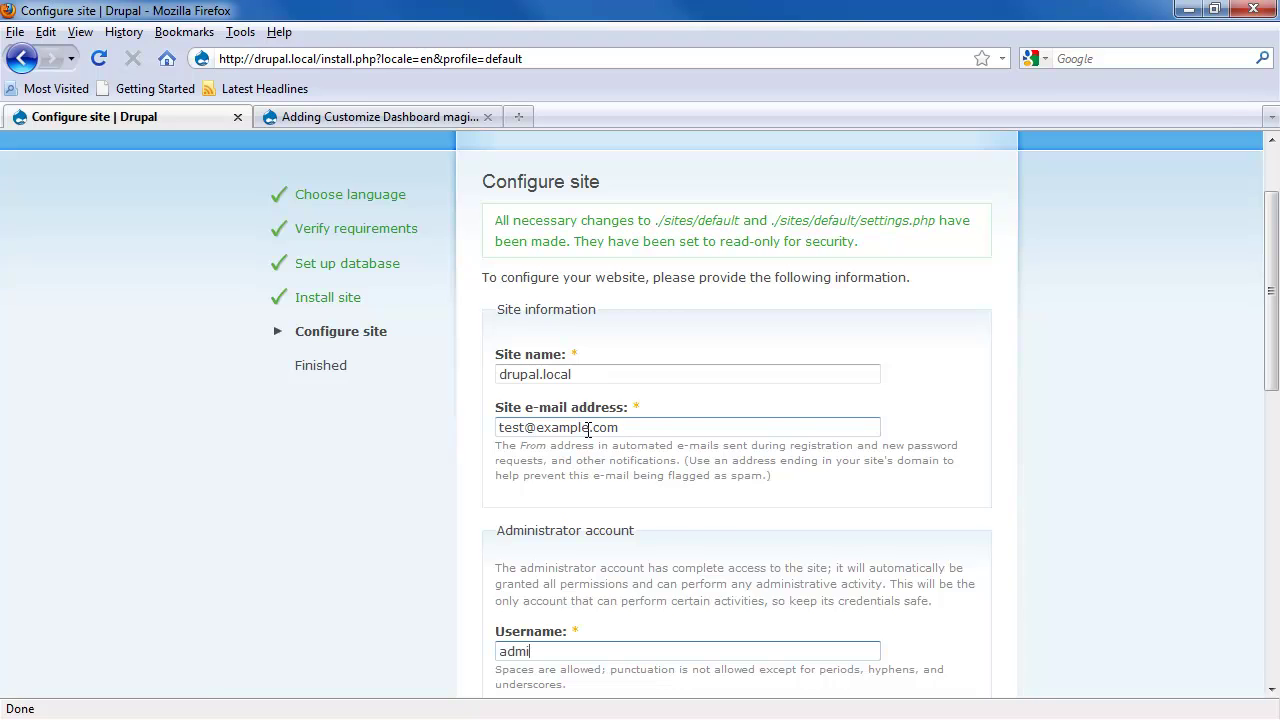
key(Tab)
text(ad)
key(BackSpace)
key(BackSpace)
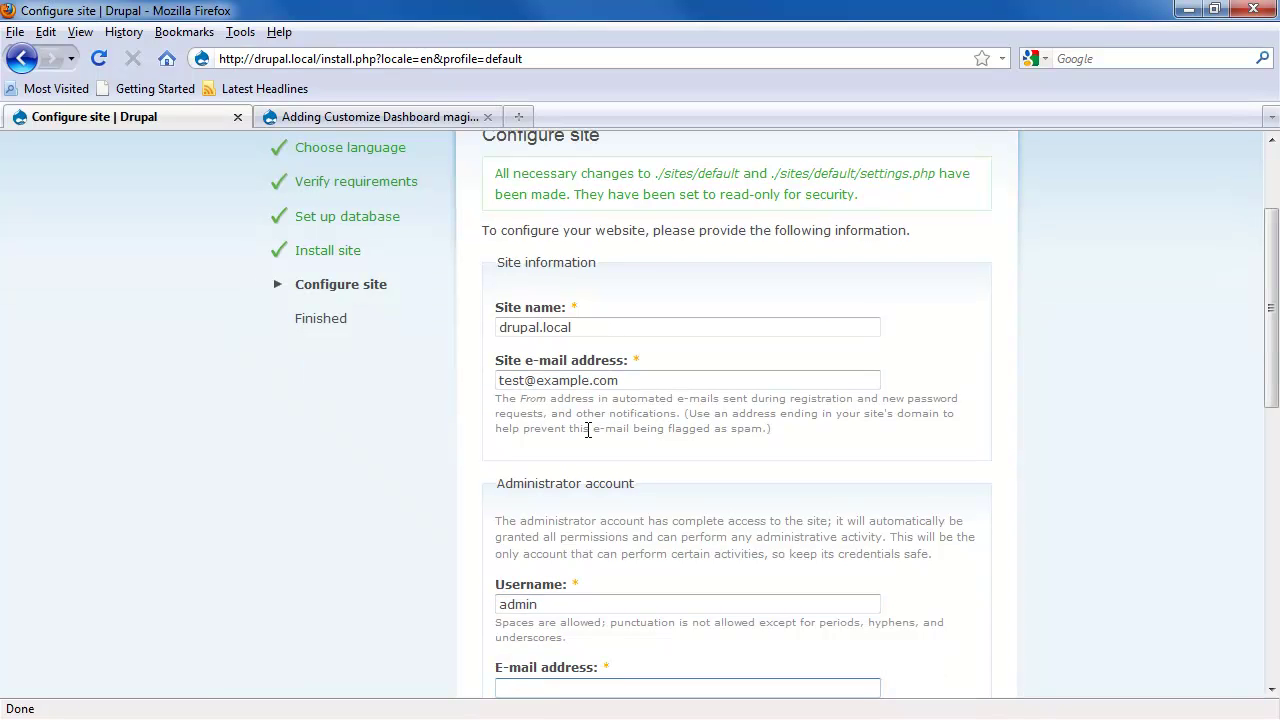
text(test@example.com)
key(Tab)
text(admin)
key(Tab)
text(admin)
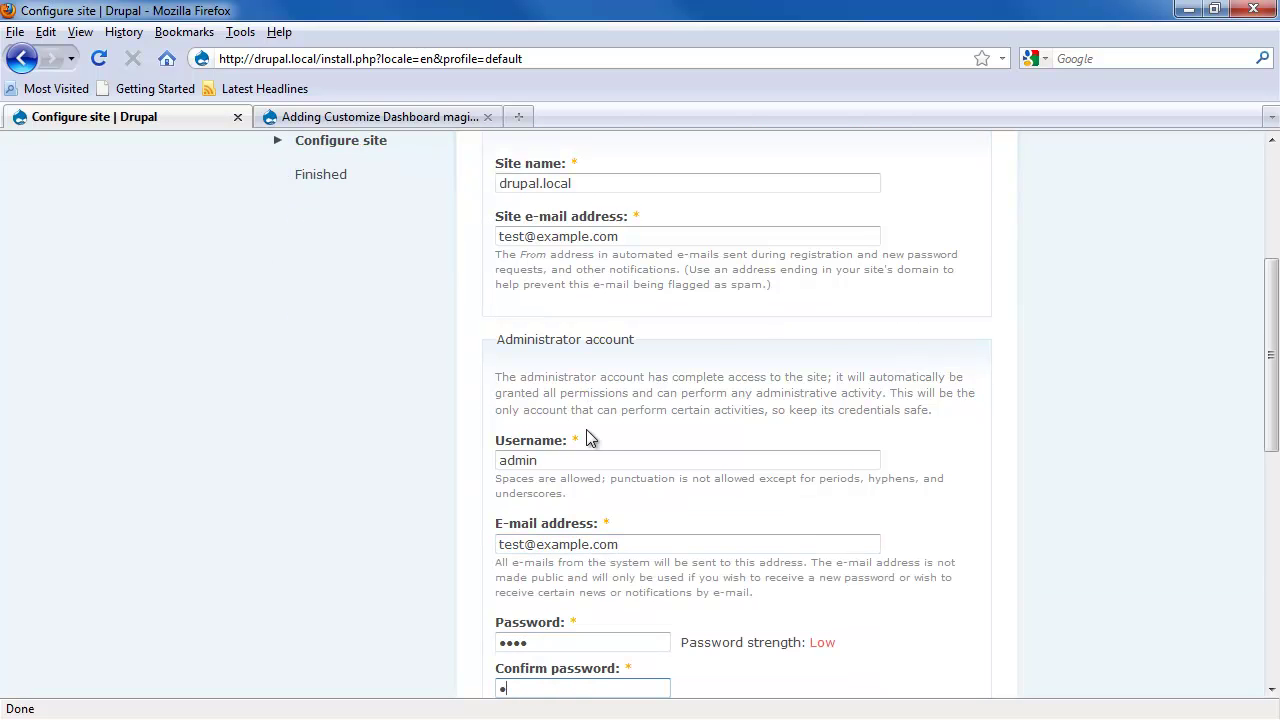
scroll(586, 434, down, 10)
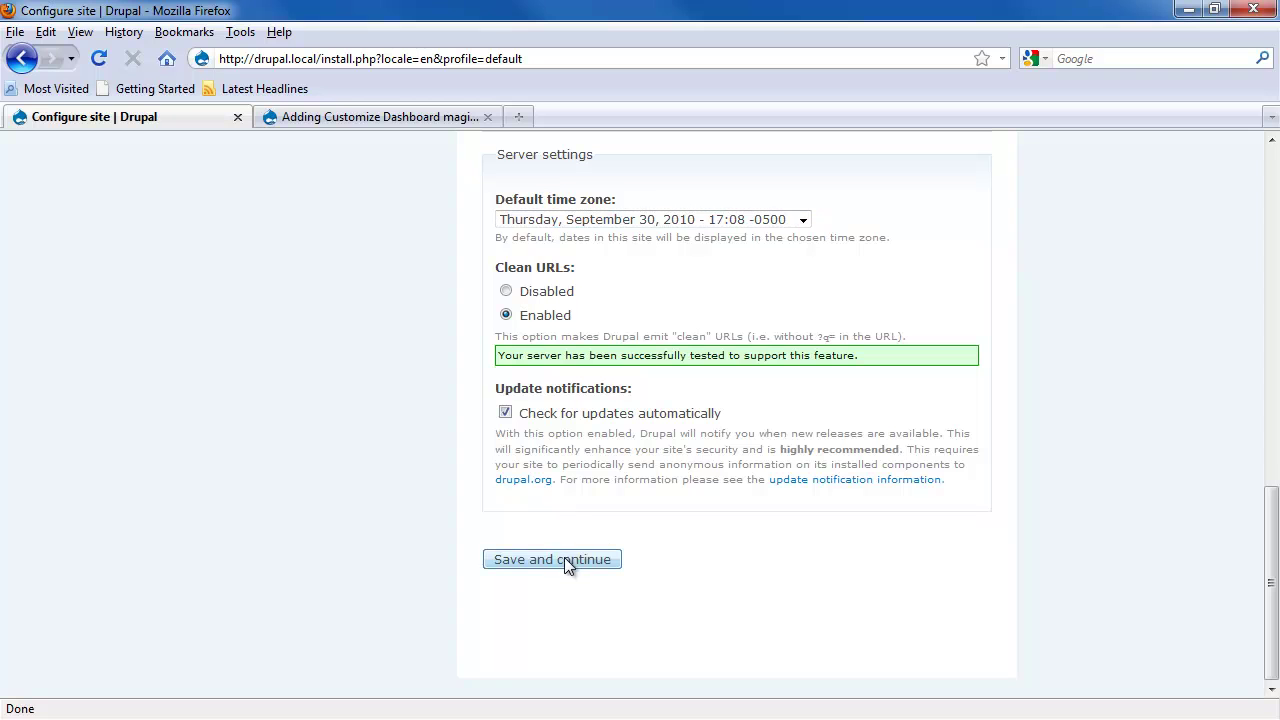
click(566, 557)
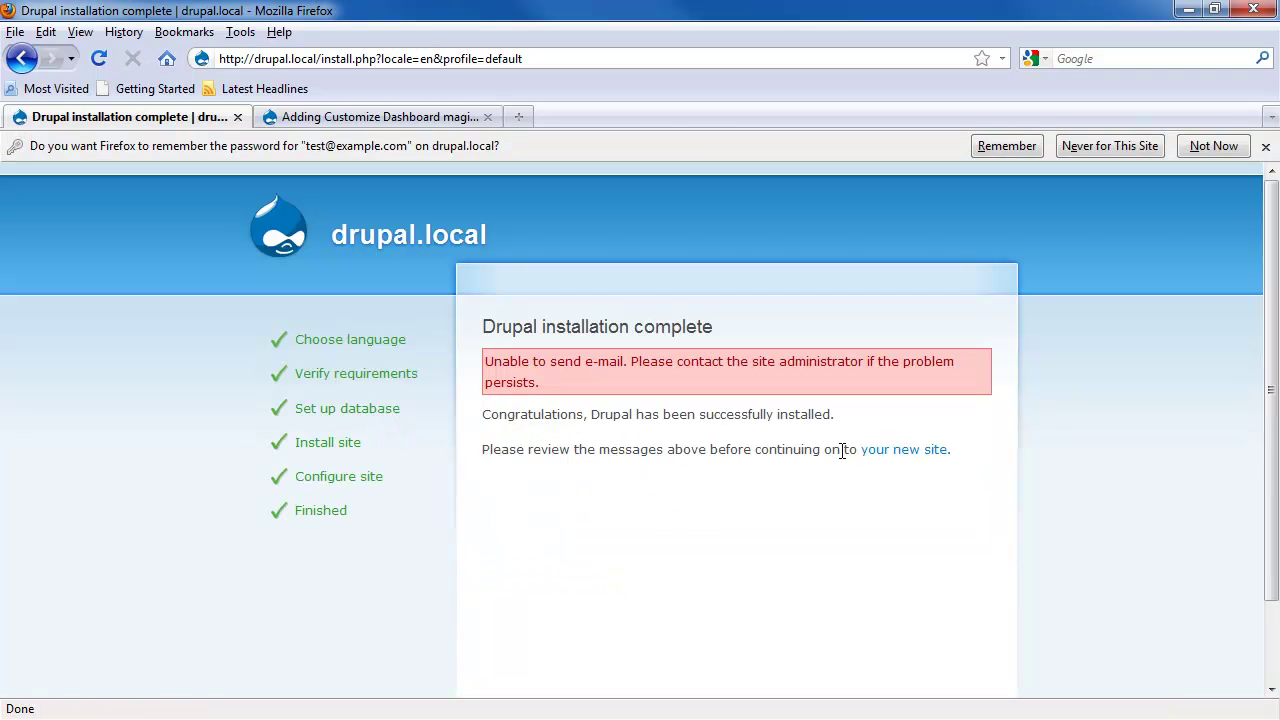
click(914, 449)
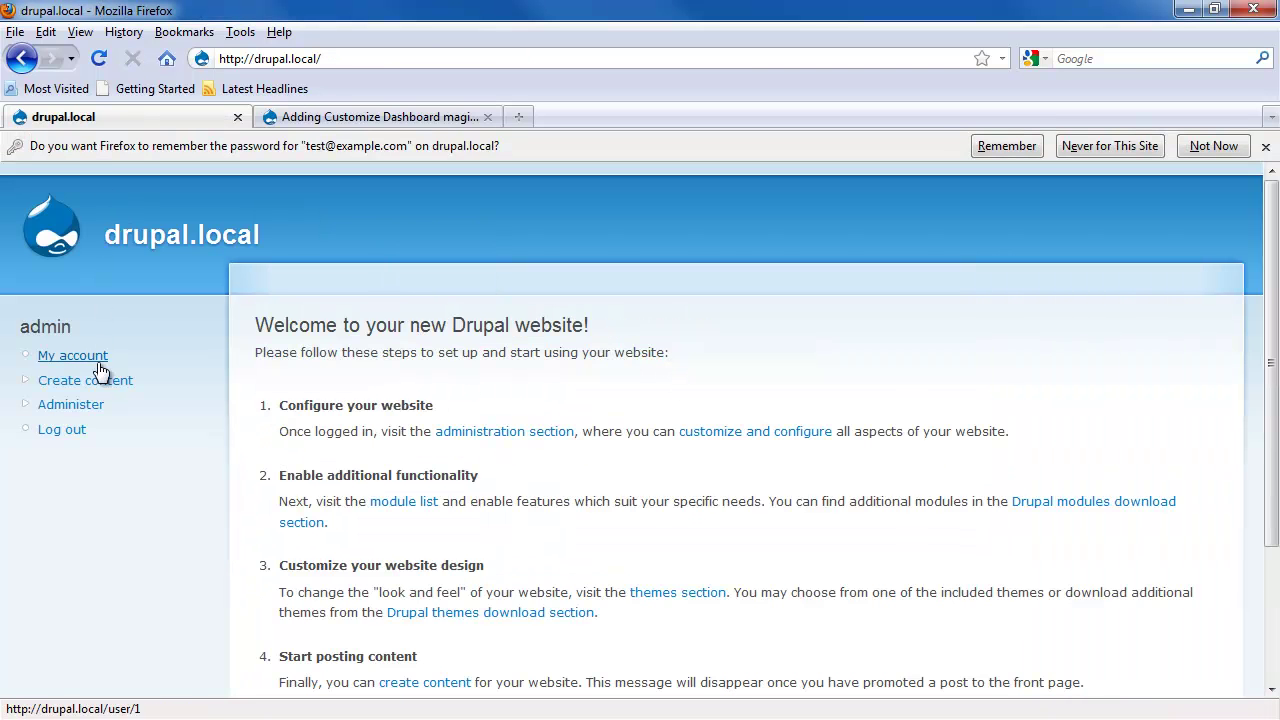
Step: Tick Spaces Node on the Modules page, save, and confirm enabling its required modules
click(86, 404)
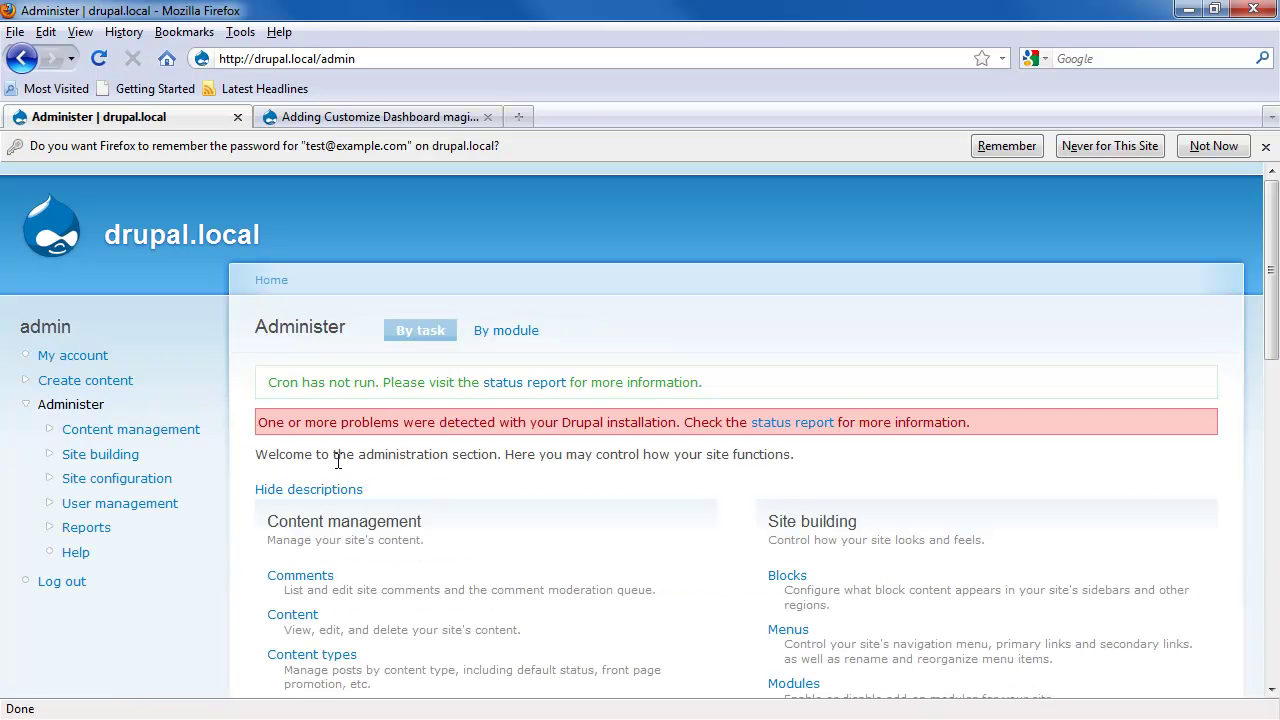
scroll(672, 557, down, 5)
click(796, 458)
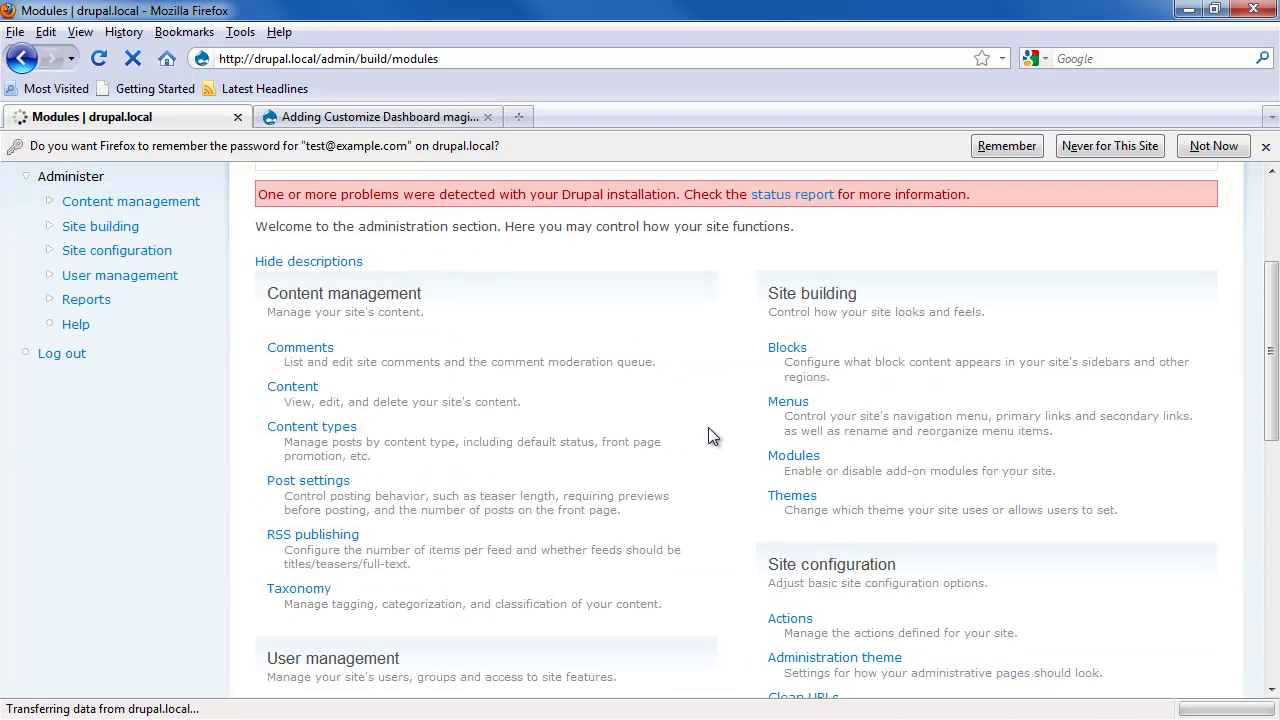
scroll(429, 423, down, 6)
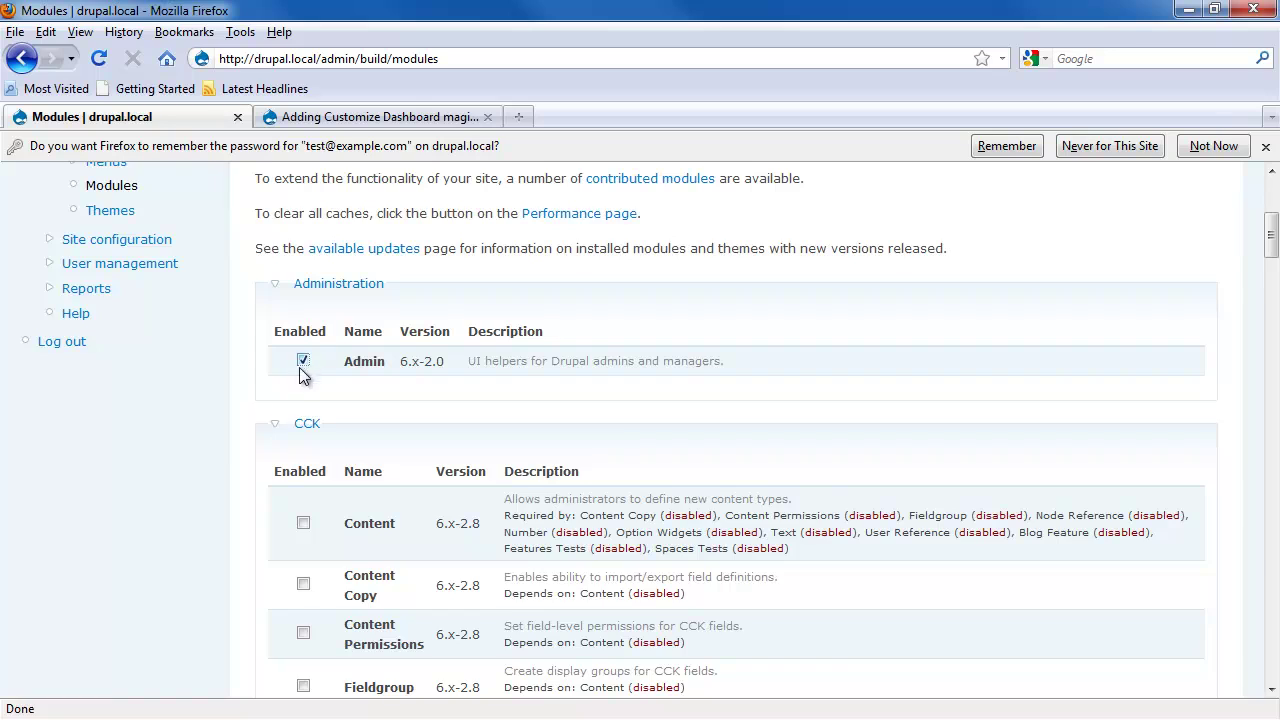
scroll(230, 447, down, 20)
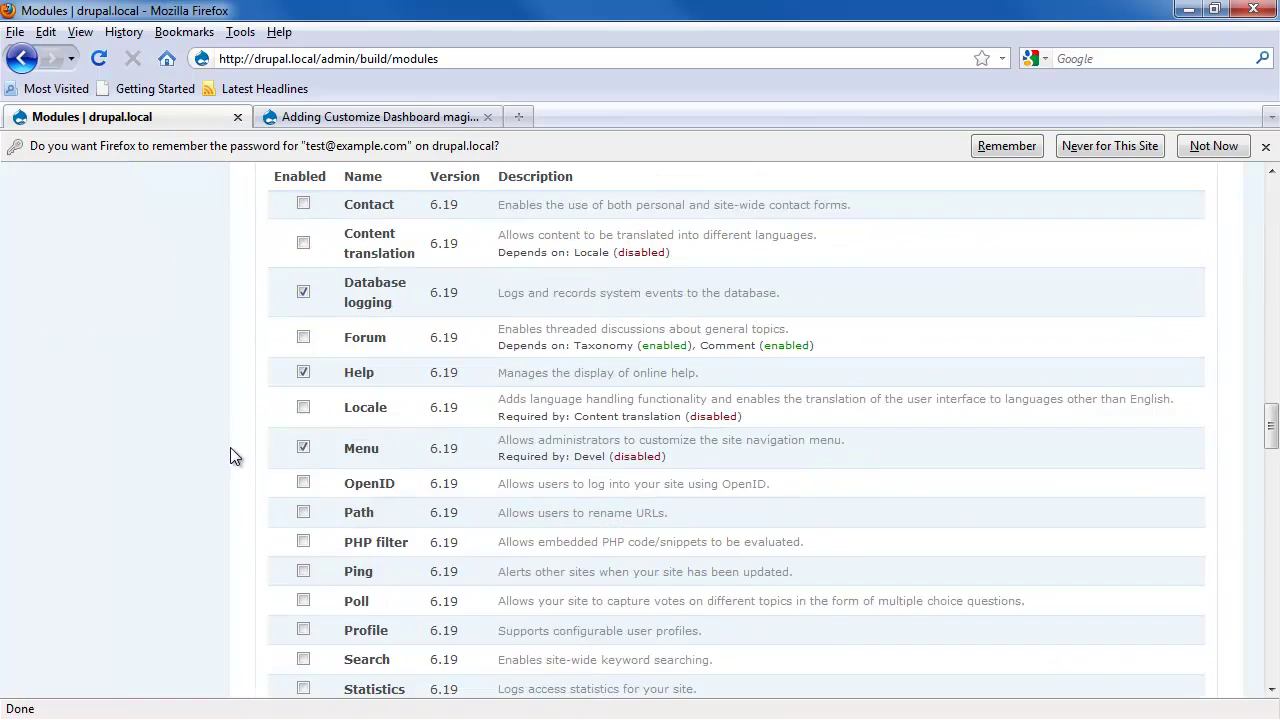
scroll(230, 447, down, 20)
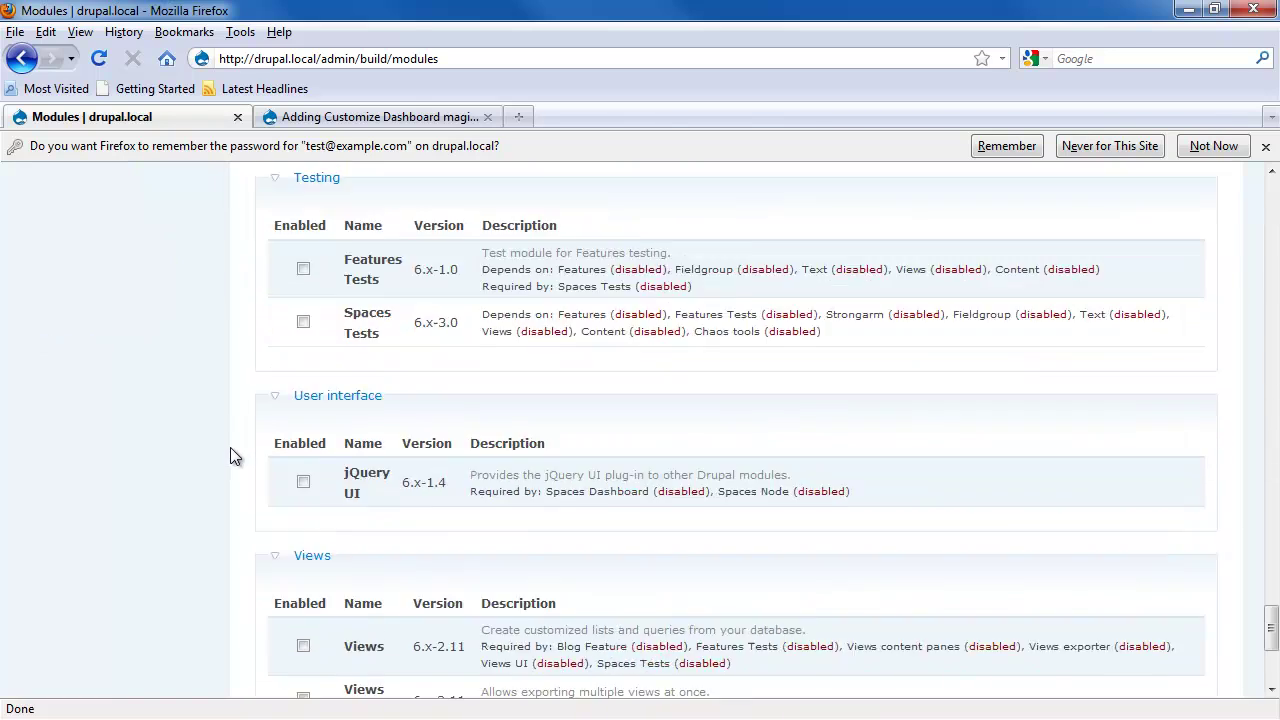
scroll(231, 449, up, 6)
click(303, 246)
scroll(250, 450, down, 10)
click(320, 533)
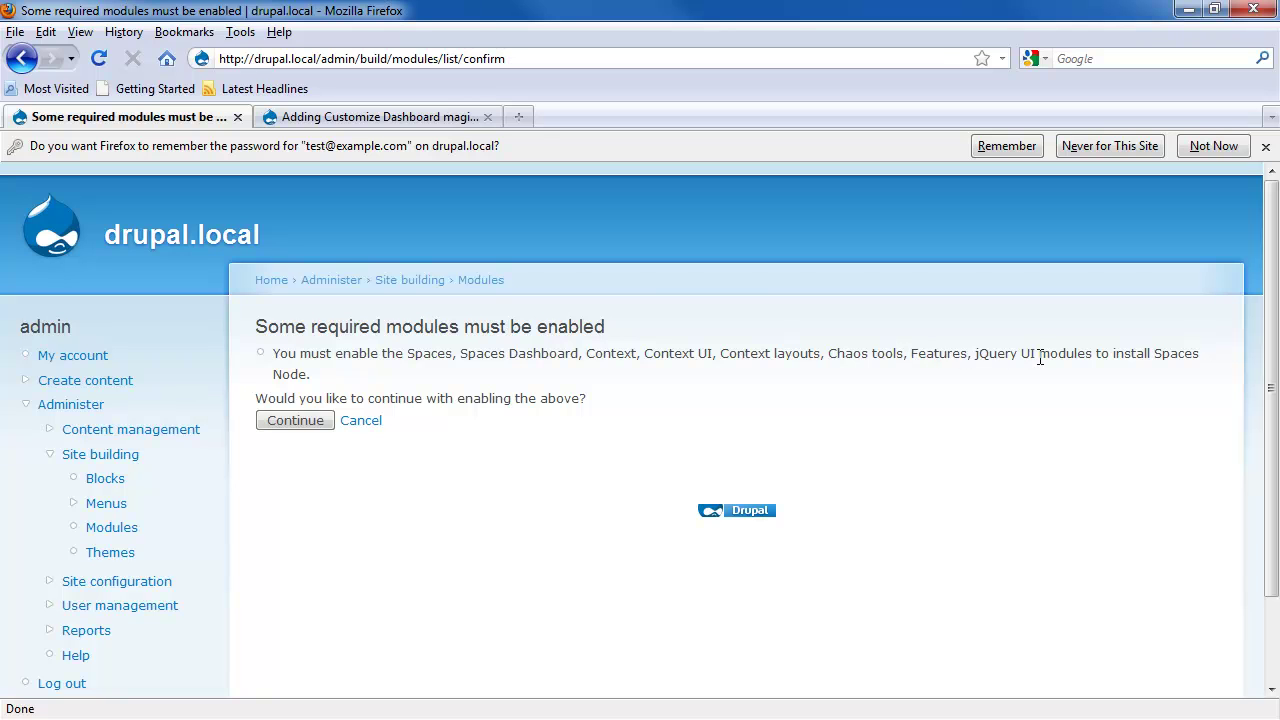
click(275, 421)
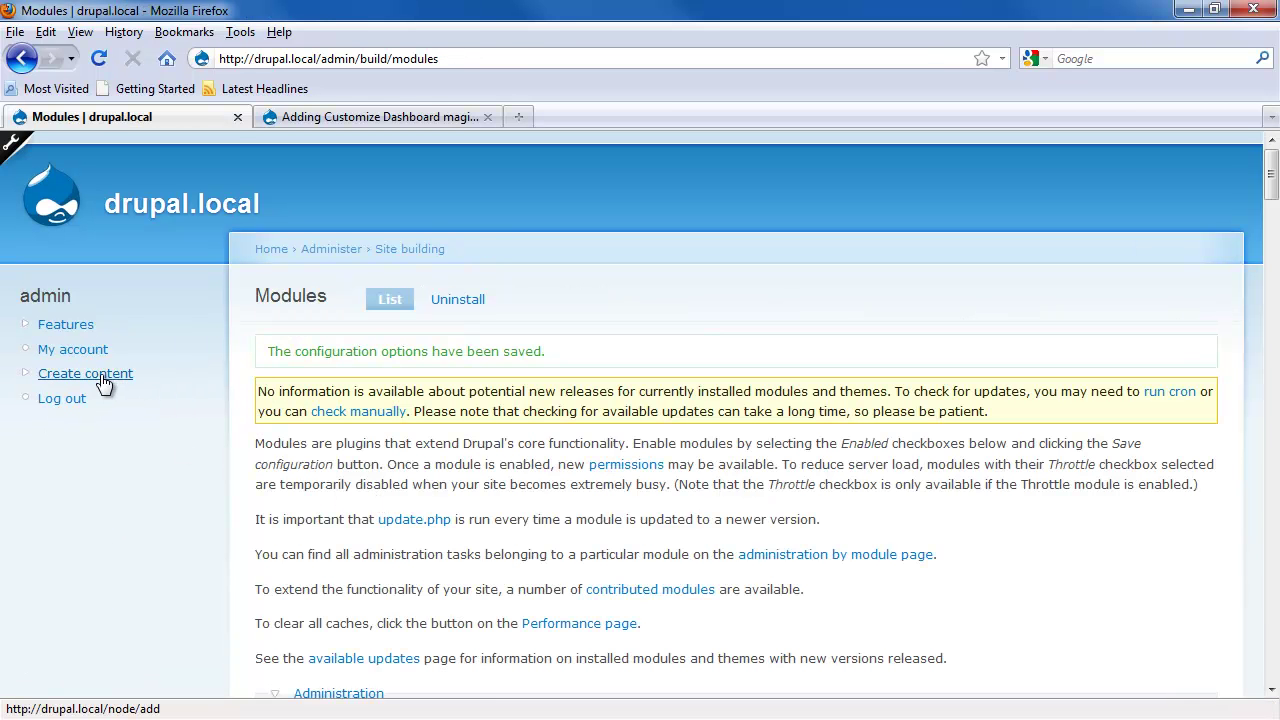
Step: On the Themes page, enable Gartrium as default and untick Garland
click(15, 145)
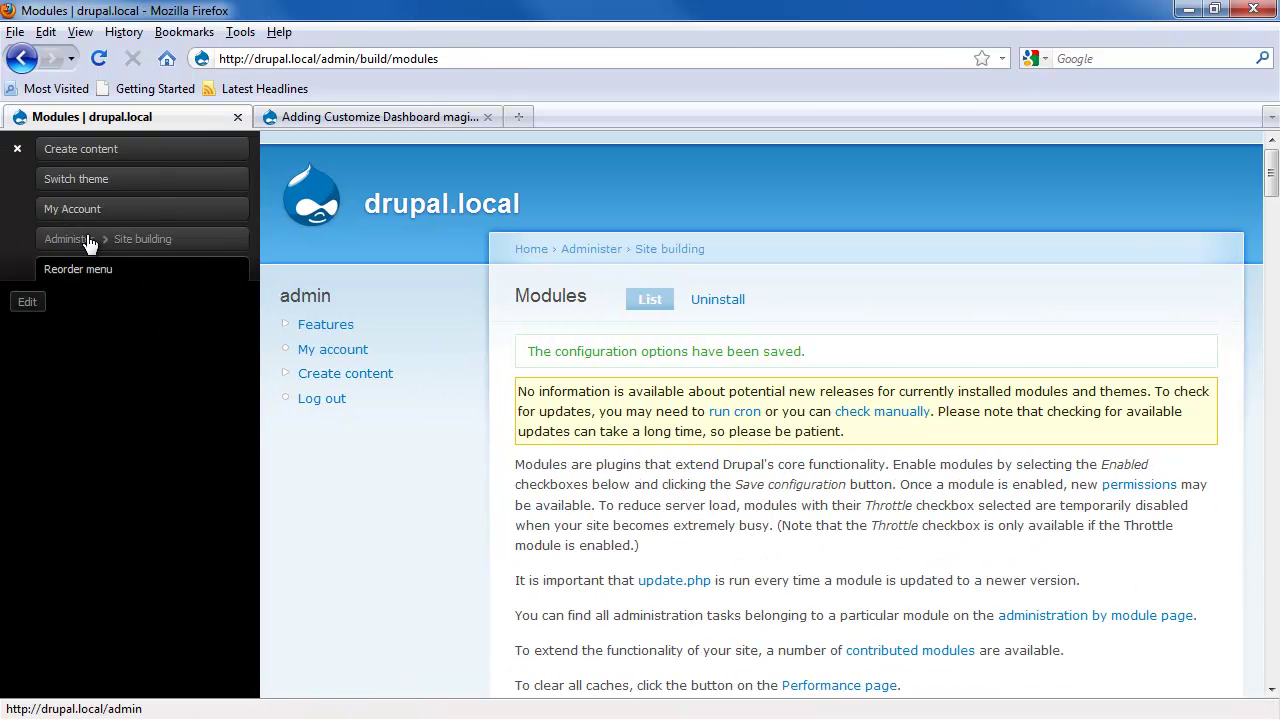
click(63, 429)
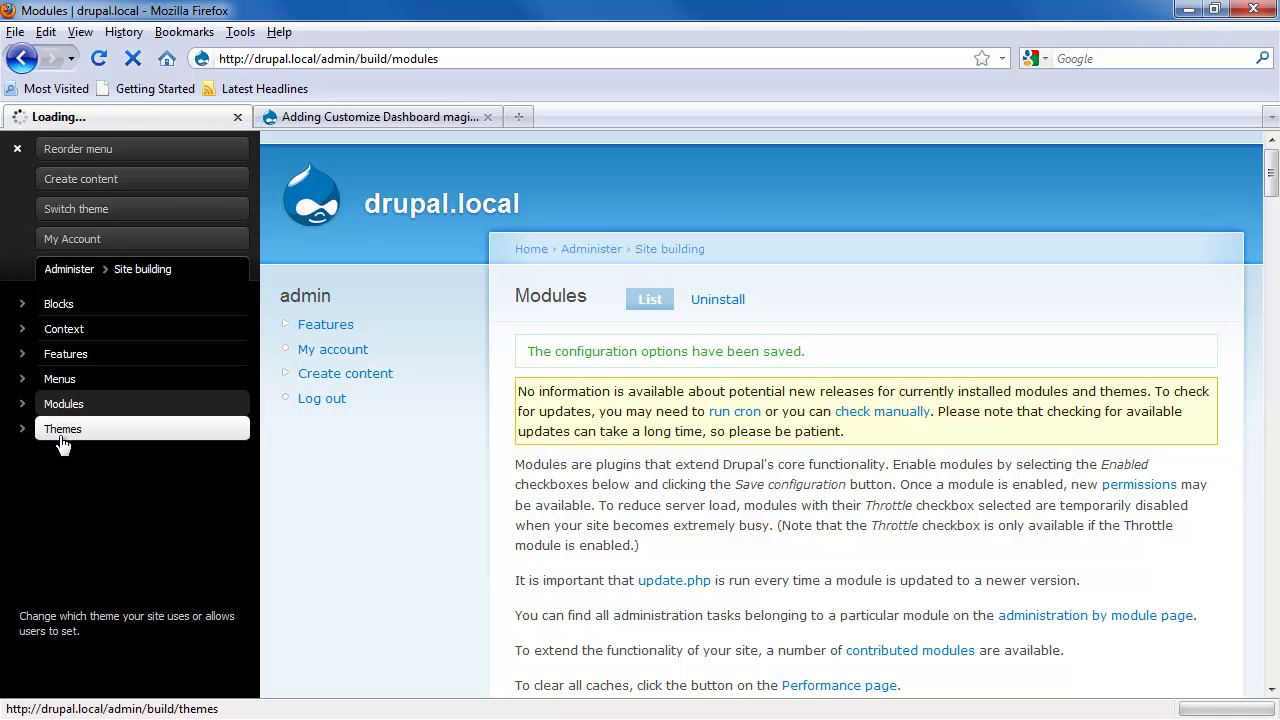
scroll(886, 480, down, 8)
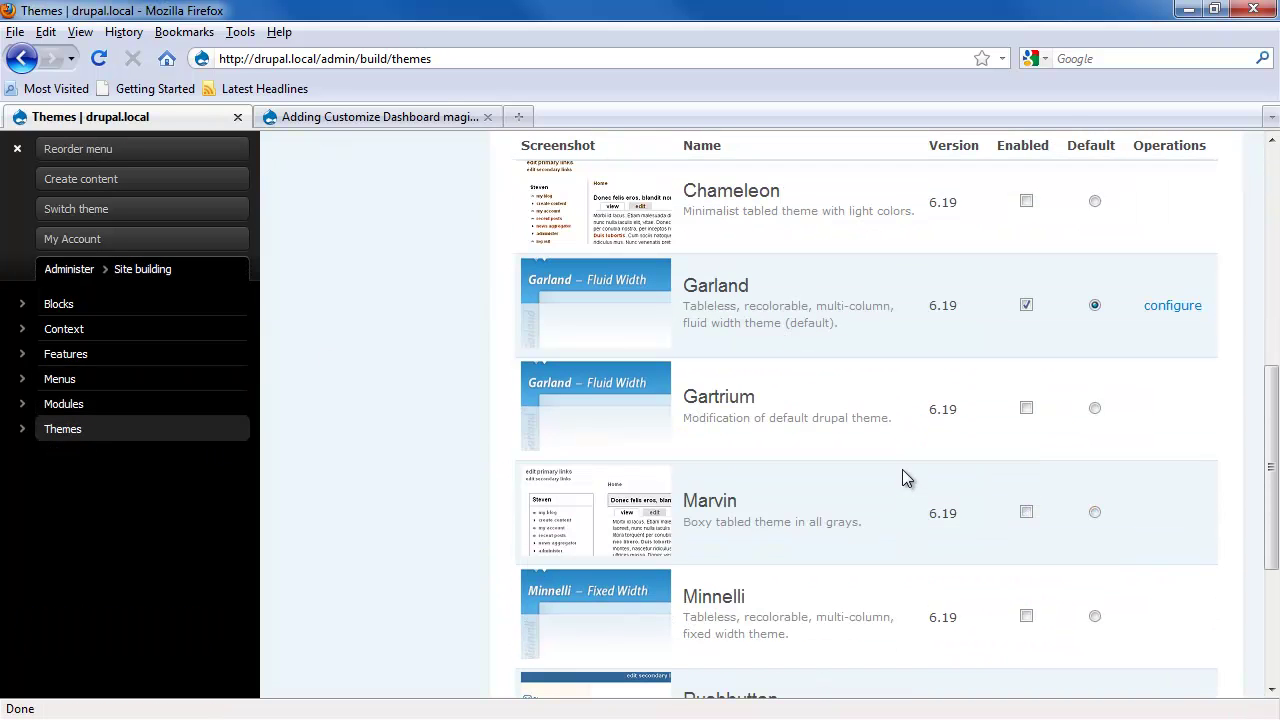
click(1026, 408)
click(1095, 408)
click(1026, 305)
Step: Bring up the LevelTen Customize Dashboard article again
click(389, 117)
scroll(520, 350, up, 5)
scroll(537, 381, up, 20)
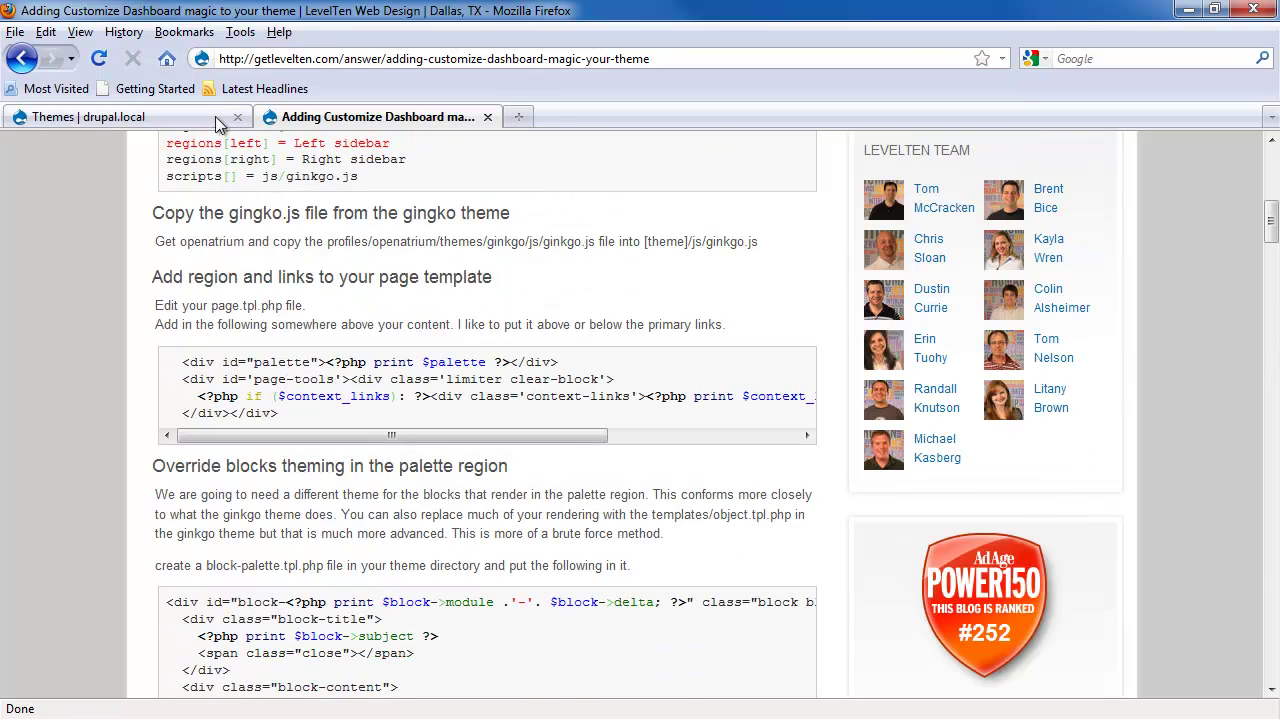
Step: Return to the Themes page and save Gartrium as the default theme
click(100, 117)
scroll(870, 590, down, 3)
click(593, 533)
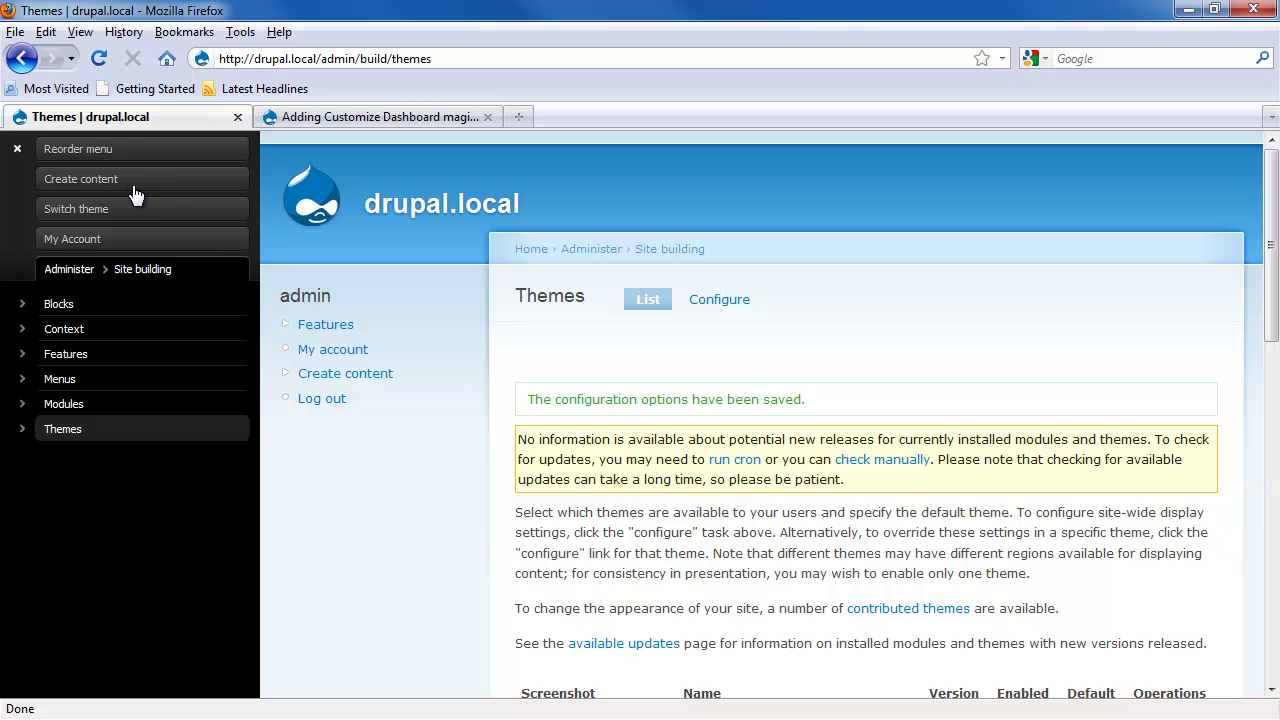
Step: Start a new content type named Promotional Page with type promo
click(66, 269)
click(18, 308)
click(92, 358)
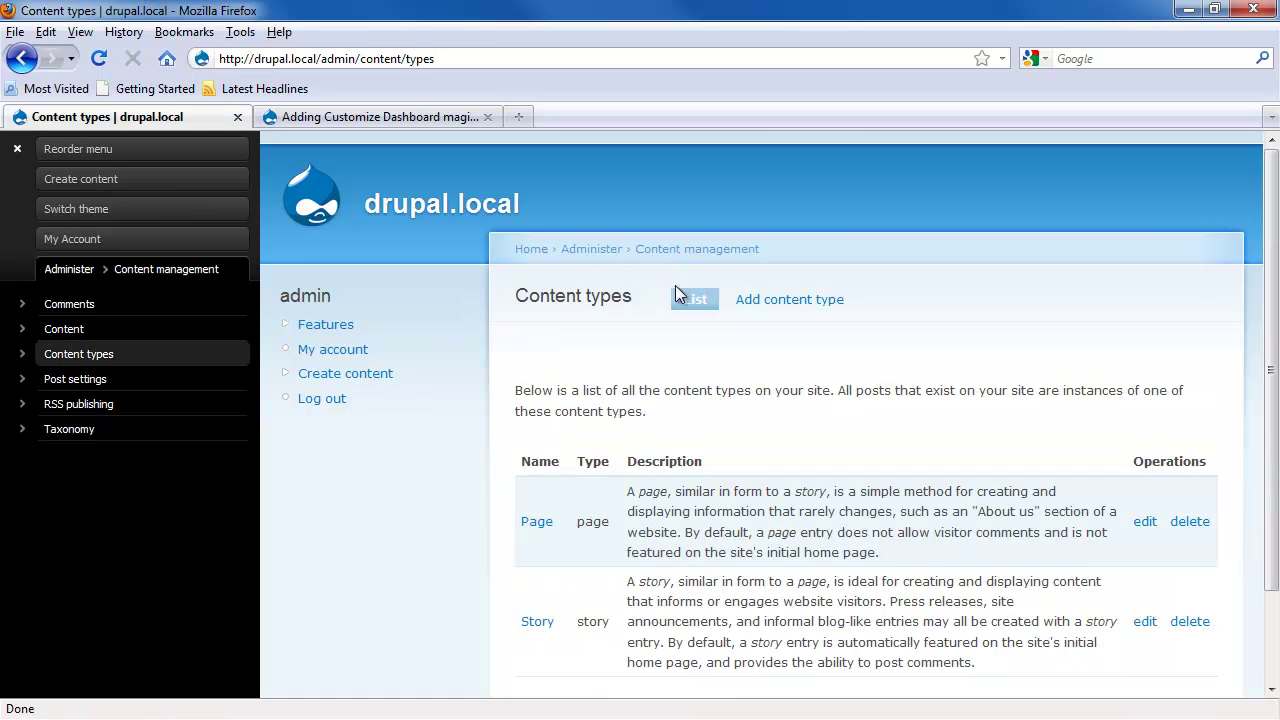
click(777, 300)
click(609, 525)
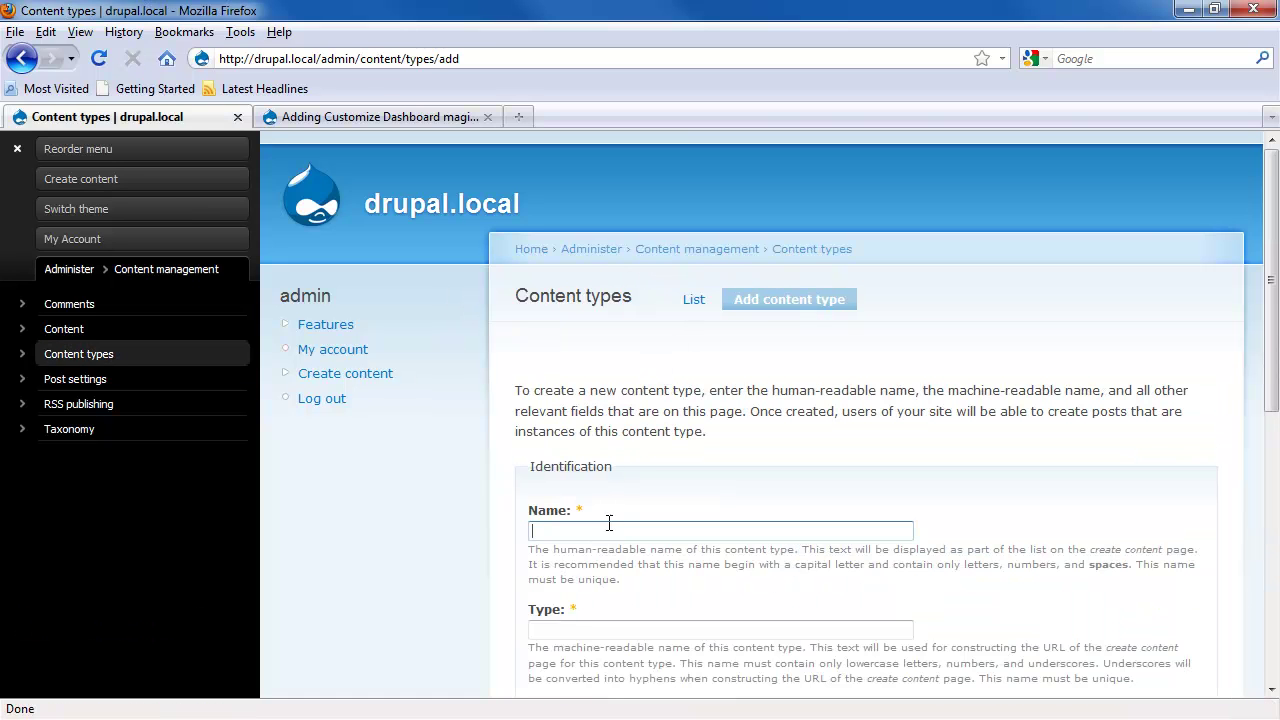
text(Promo)
key(Down)
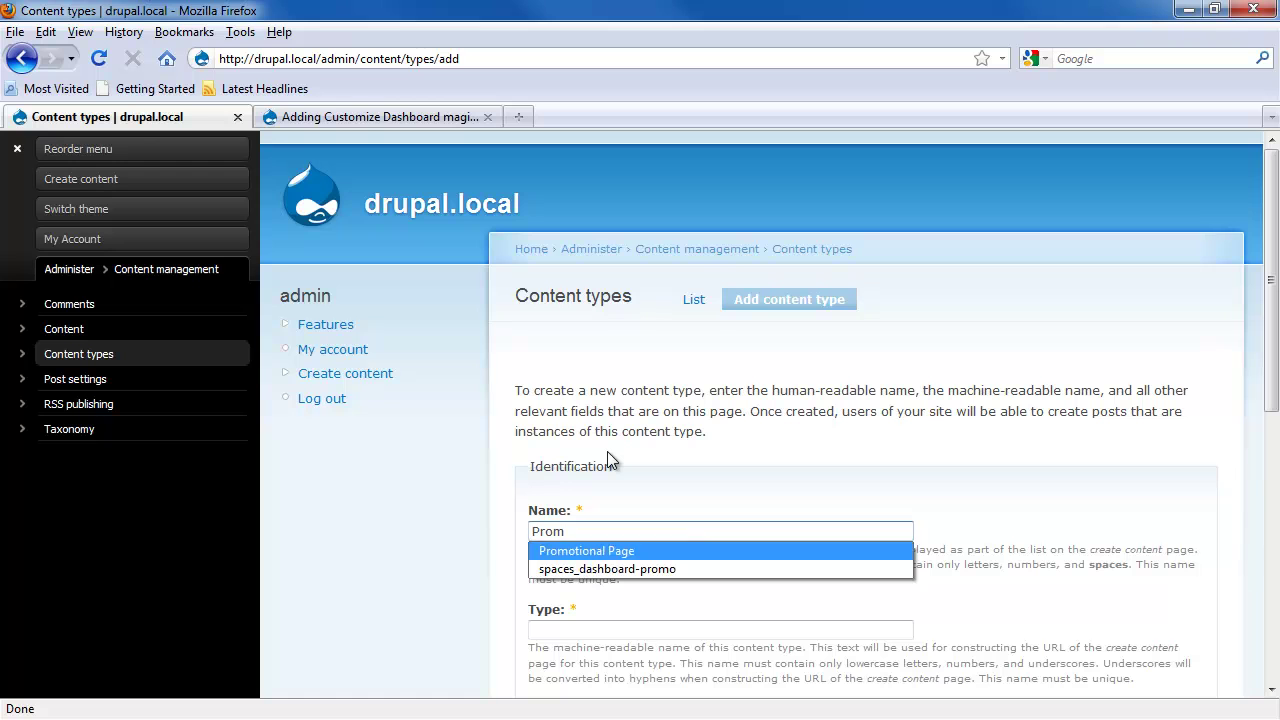
key(Tab)
text(promo)
Step: Enable spaces for the Promotional Page type and save it
scroll(607, 458, down, 3)
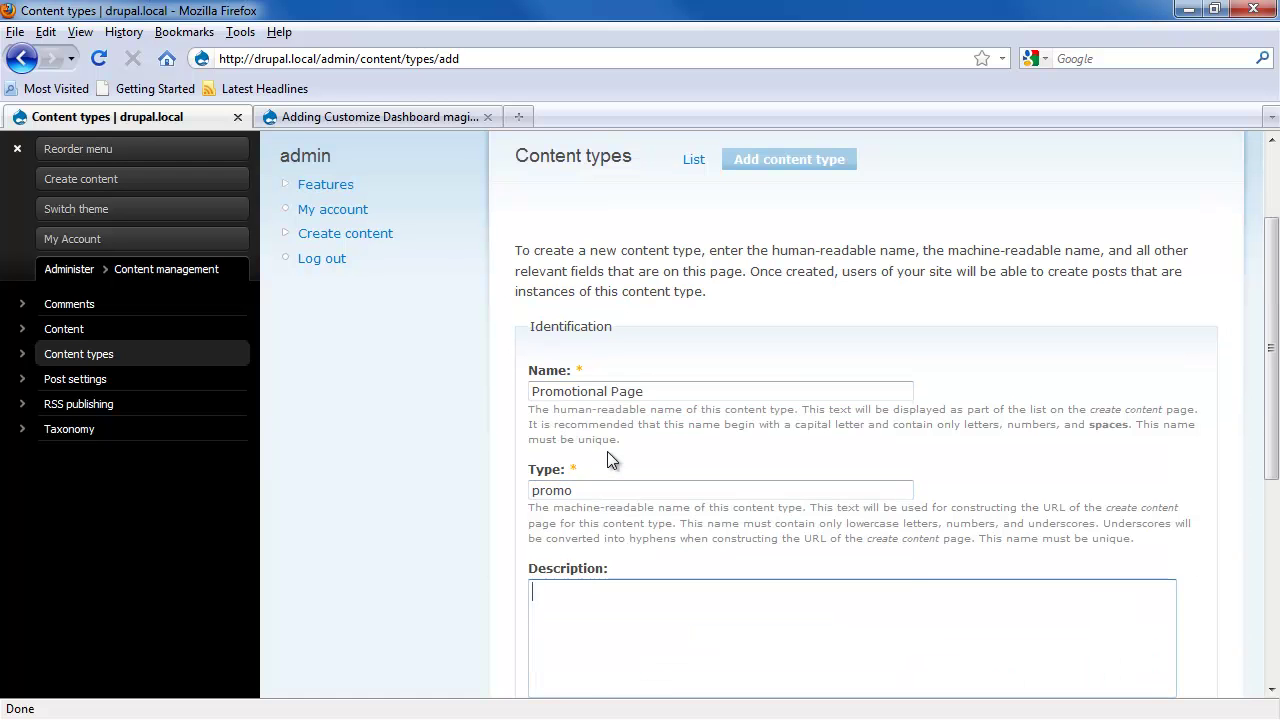
scroll(620, 470, down, 8)
click(587, 481)
click(565, 528)
click(590, 607)
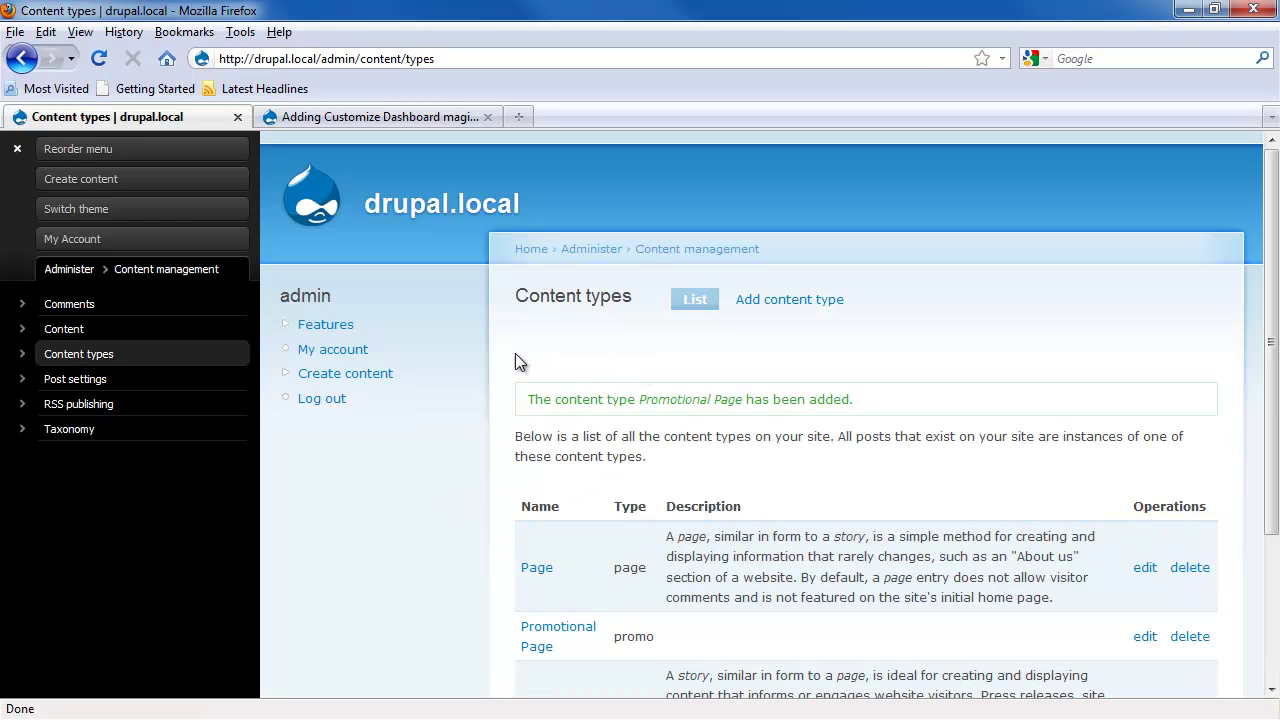
Step: Start a new context named spaces_dashboard-promo with the tag Dashboard
click(62, 269)
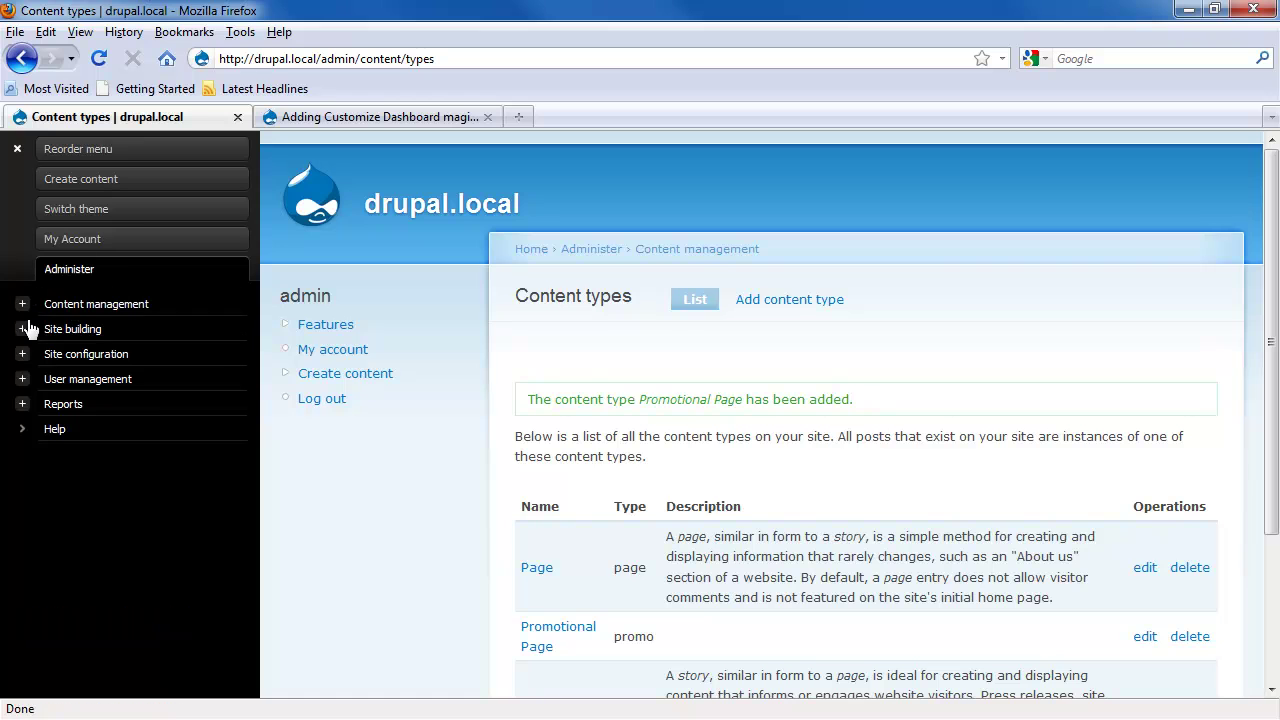
click(24, 330)
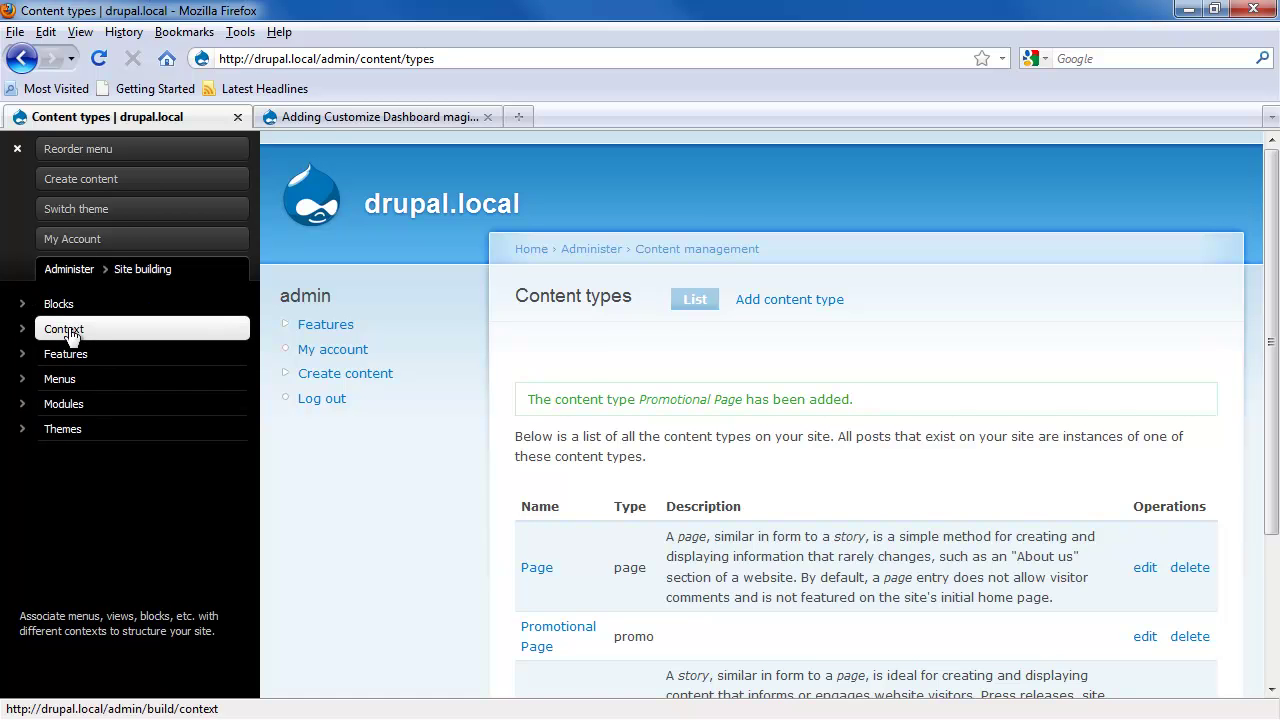
click(68, 333)
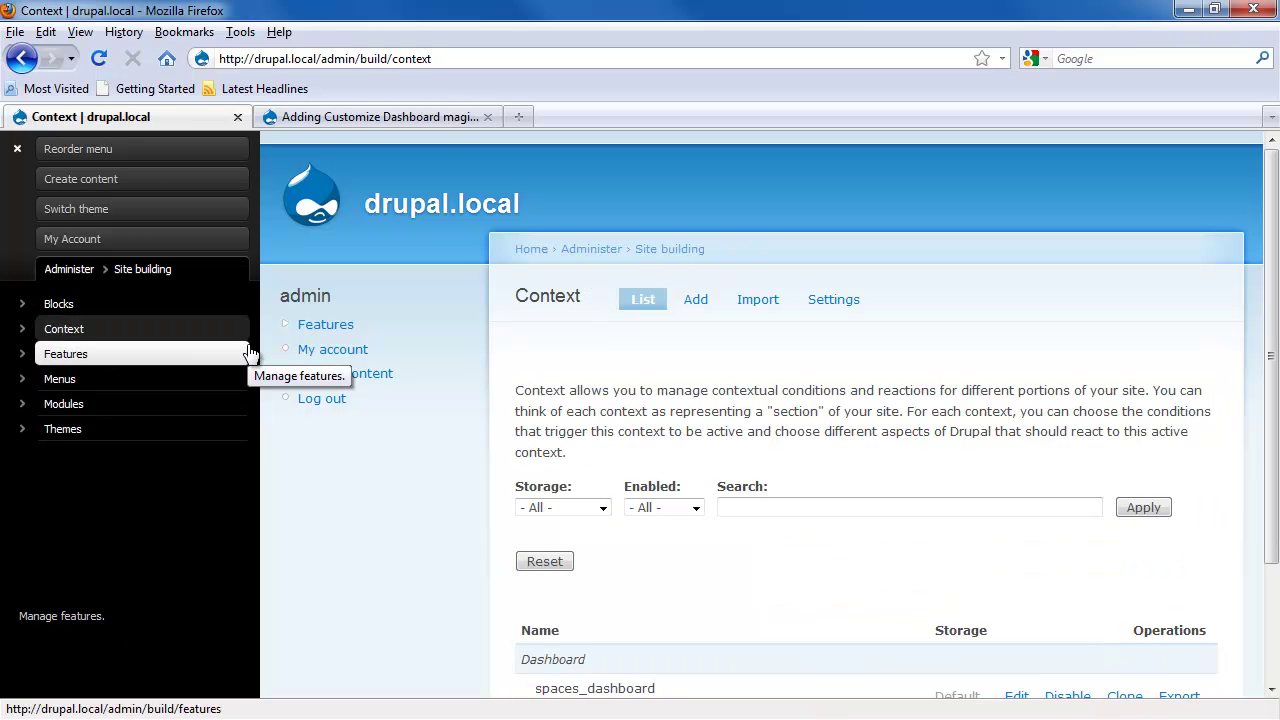
scroll(531, 417, down, 3)
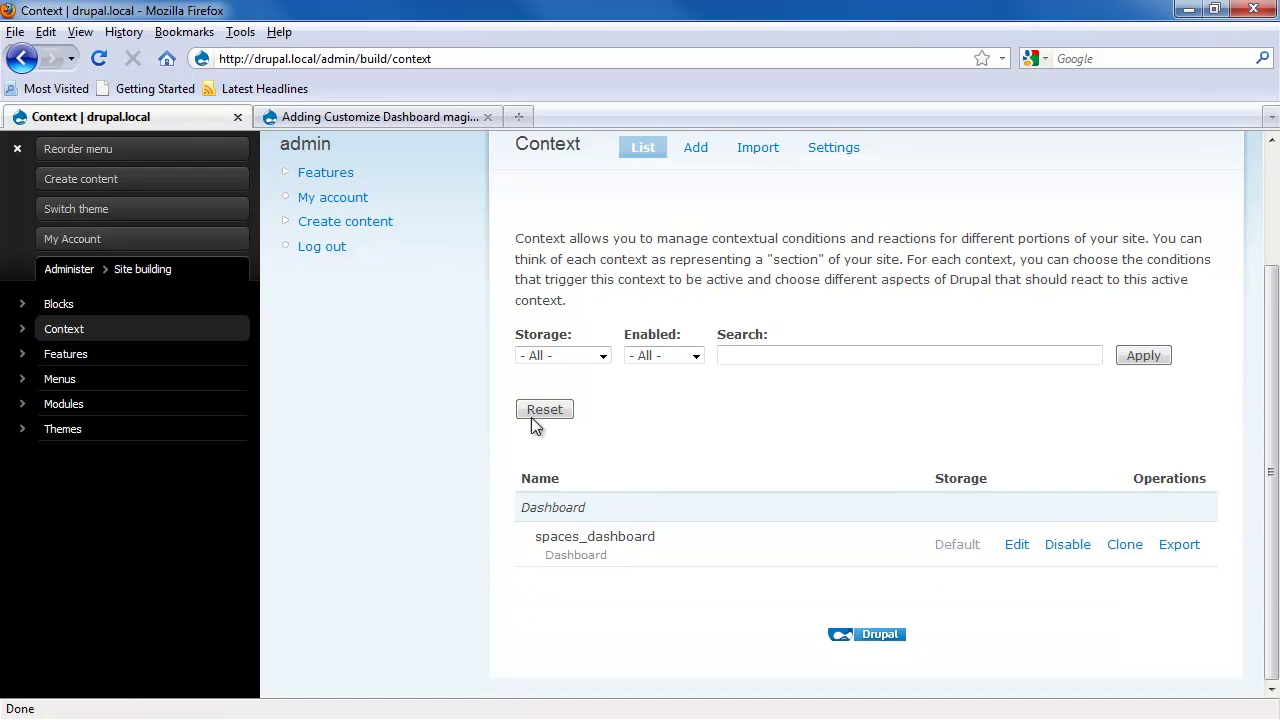
click(697, 150)
click(612, 443)
text(ac)
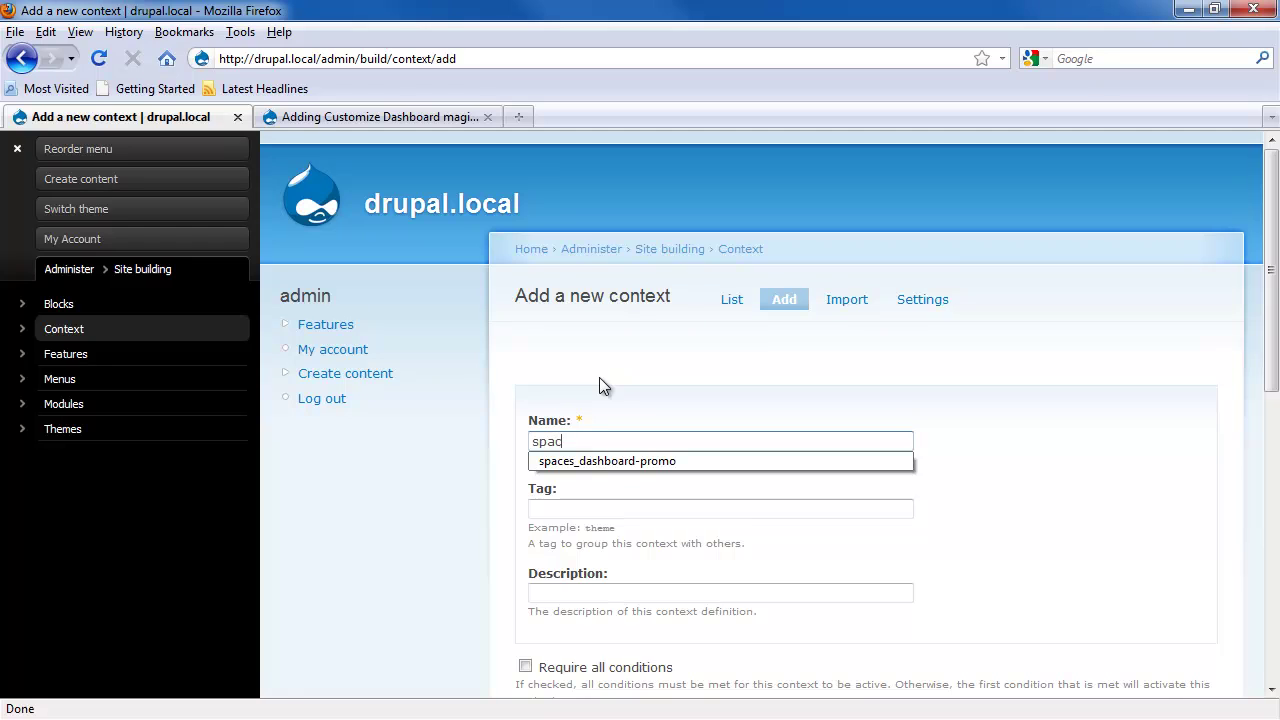
key(Down)
key(Tab)
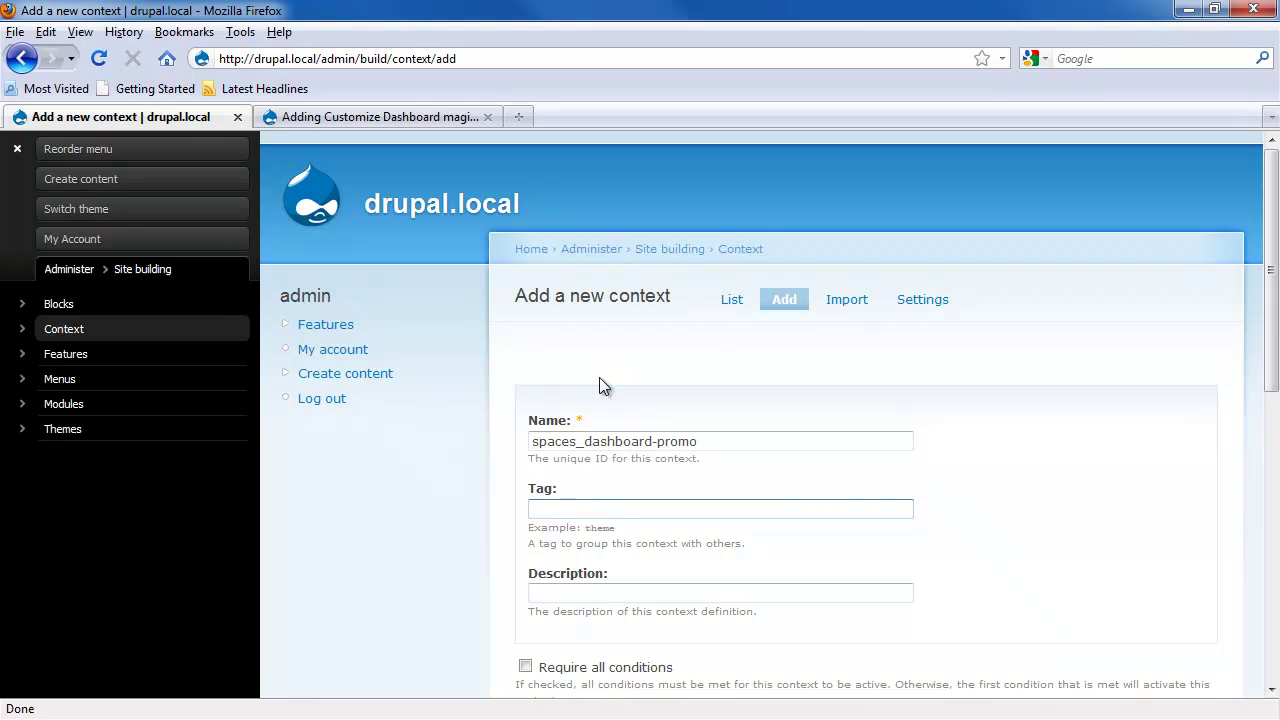
text(Da)
key(Down)
key(Tab)
Step: Add a Blocks reaction placing Who's new in the right sidebar, and save the context
scroll(599, 377, down, 8)
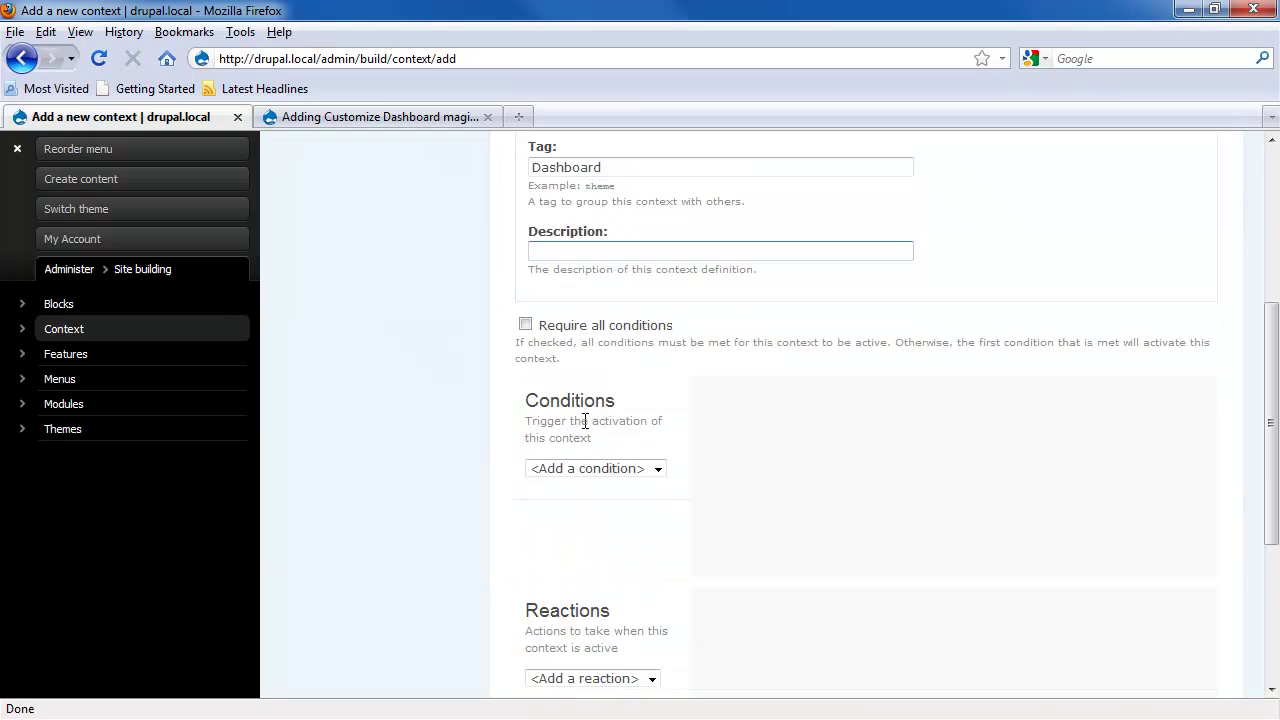
click(628, 566)
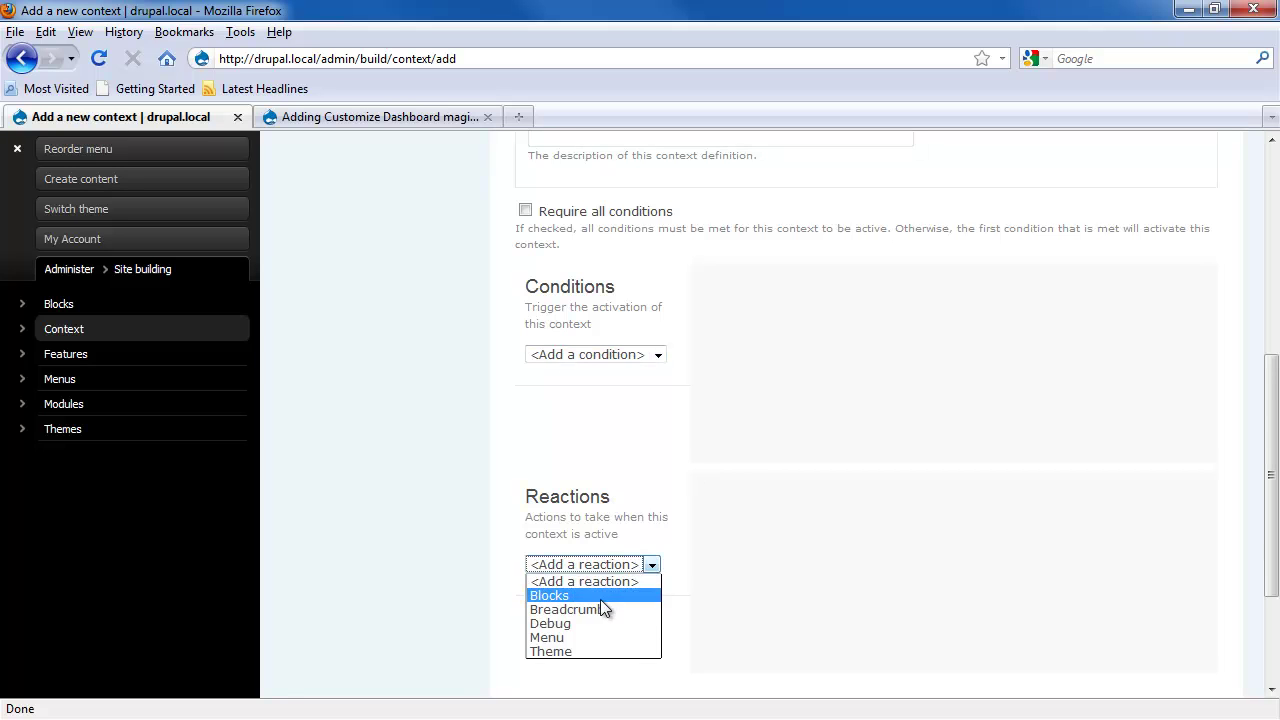
click(600, 597)
scroll(1000, 480, down, 5)
drag(1188, 262, 1194, 415)
click(996, 404)
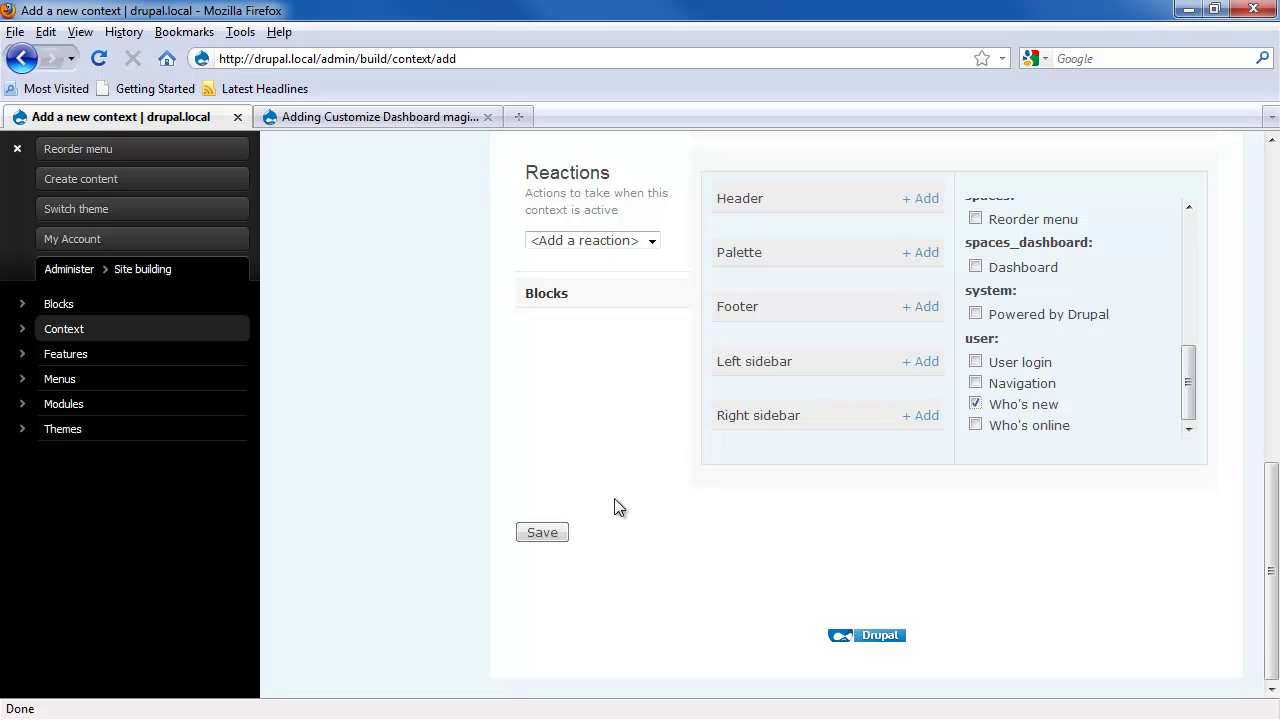
click(920, 415)
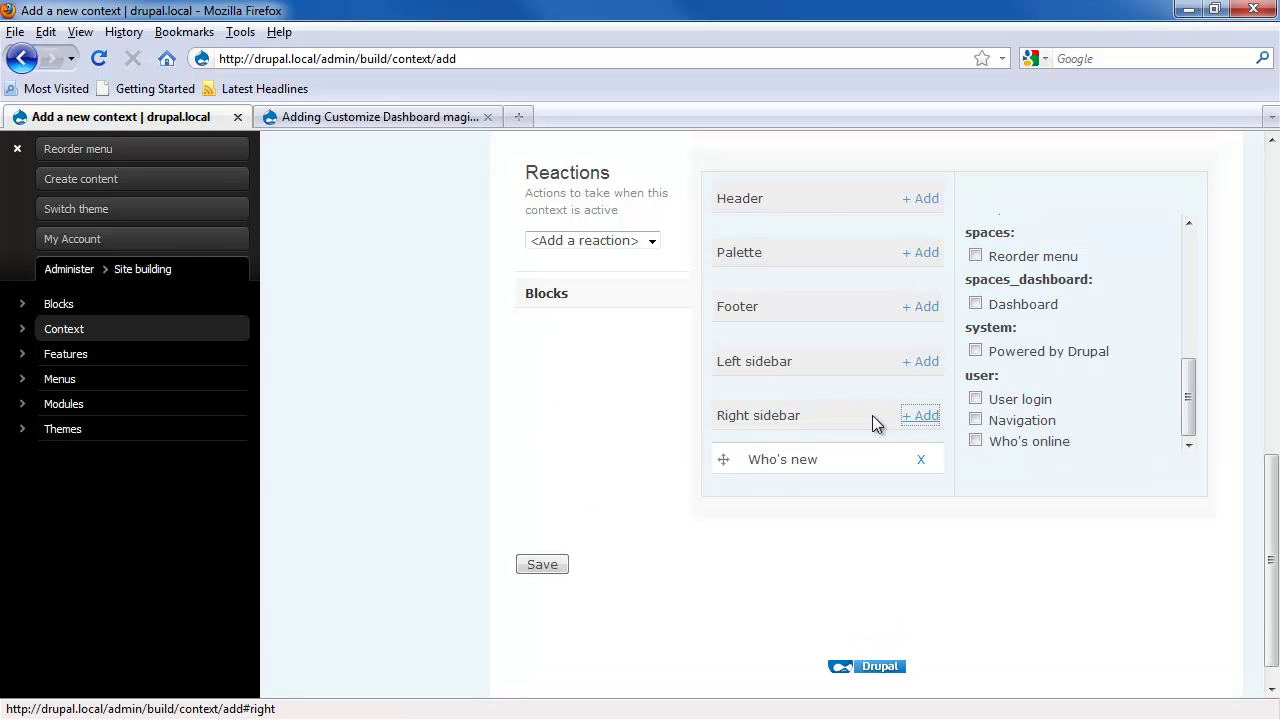
click(532, 558)
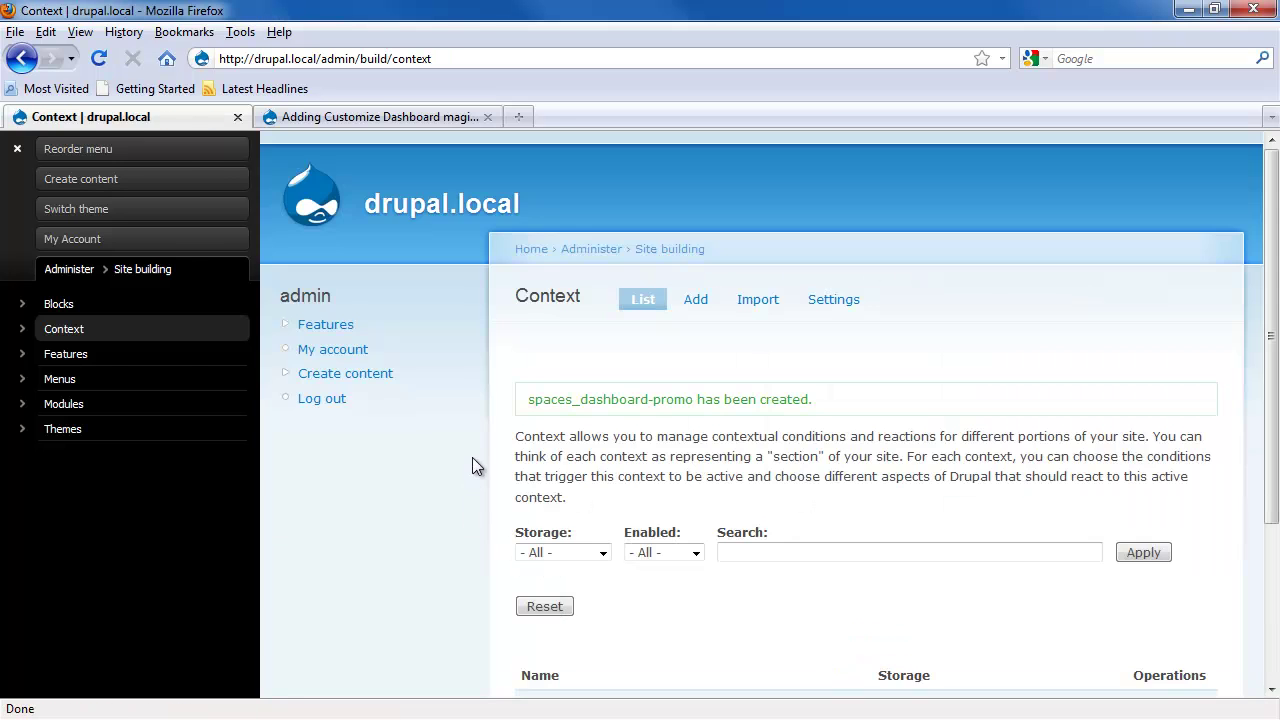
scroll(472, 462, down, 5)
scroll(750, 274, up, 4)
Step: Start a context named global with a Blocks reaction putting Dashboard in the Palette region
click(697, 303)
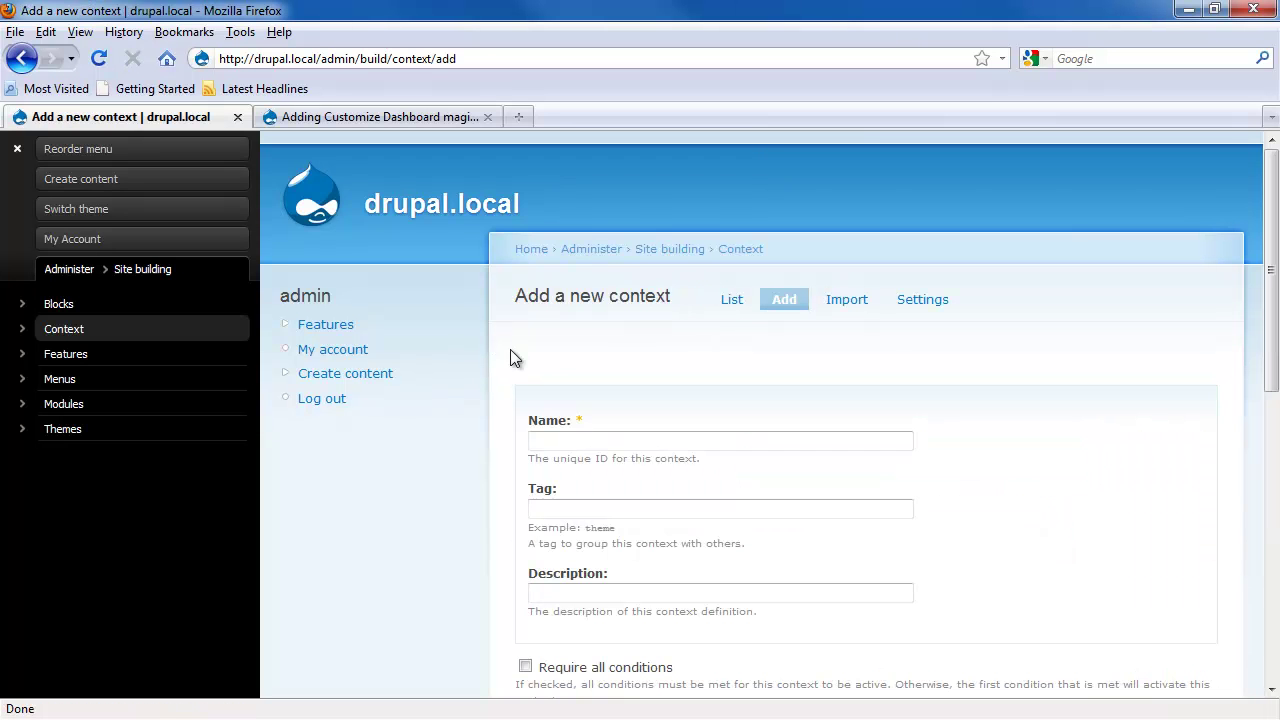
text(global)
key(Tab)
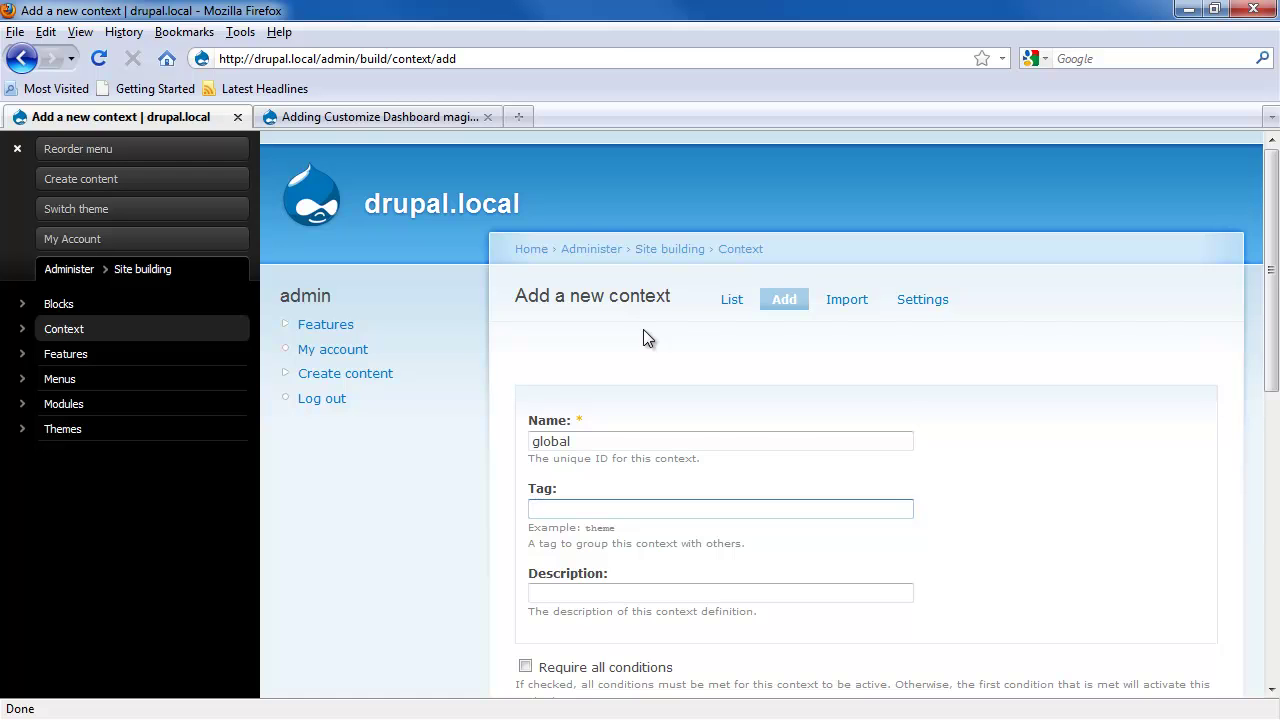
scroll(660, 360, down, 8)
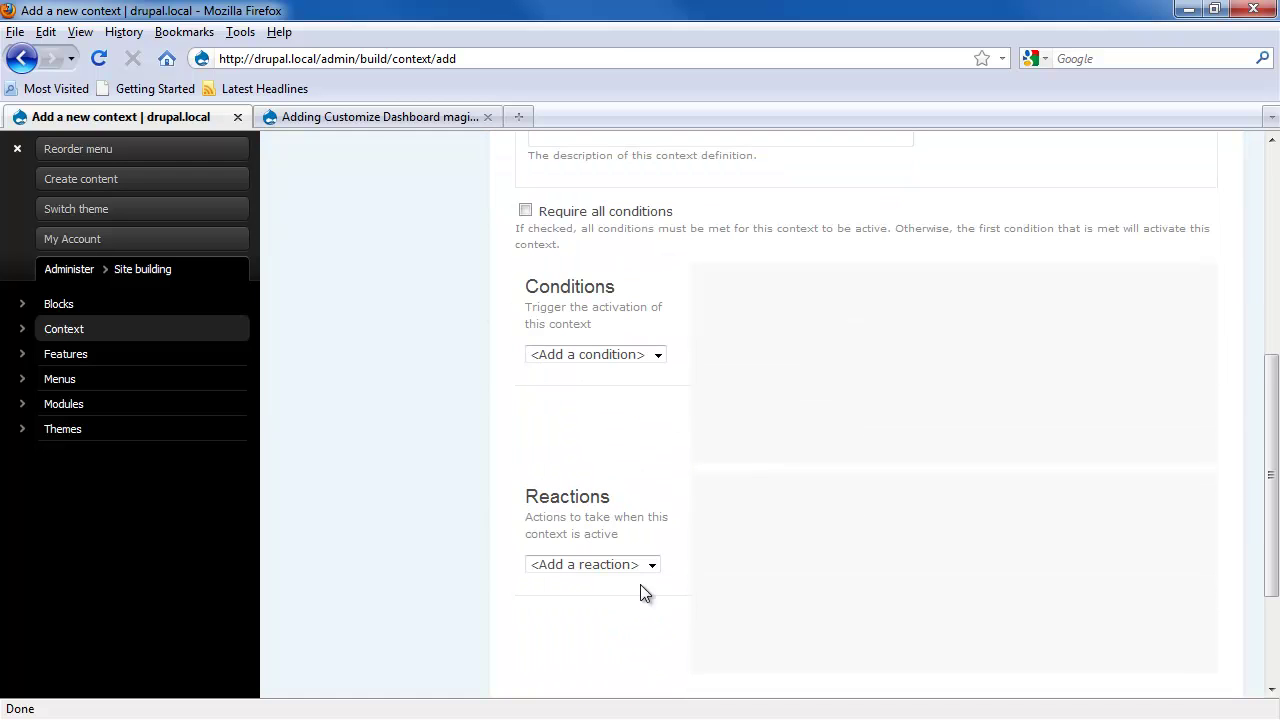
click(648, 565)
click(618, 595)
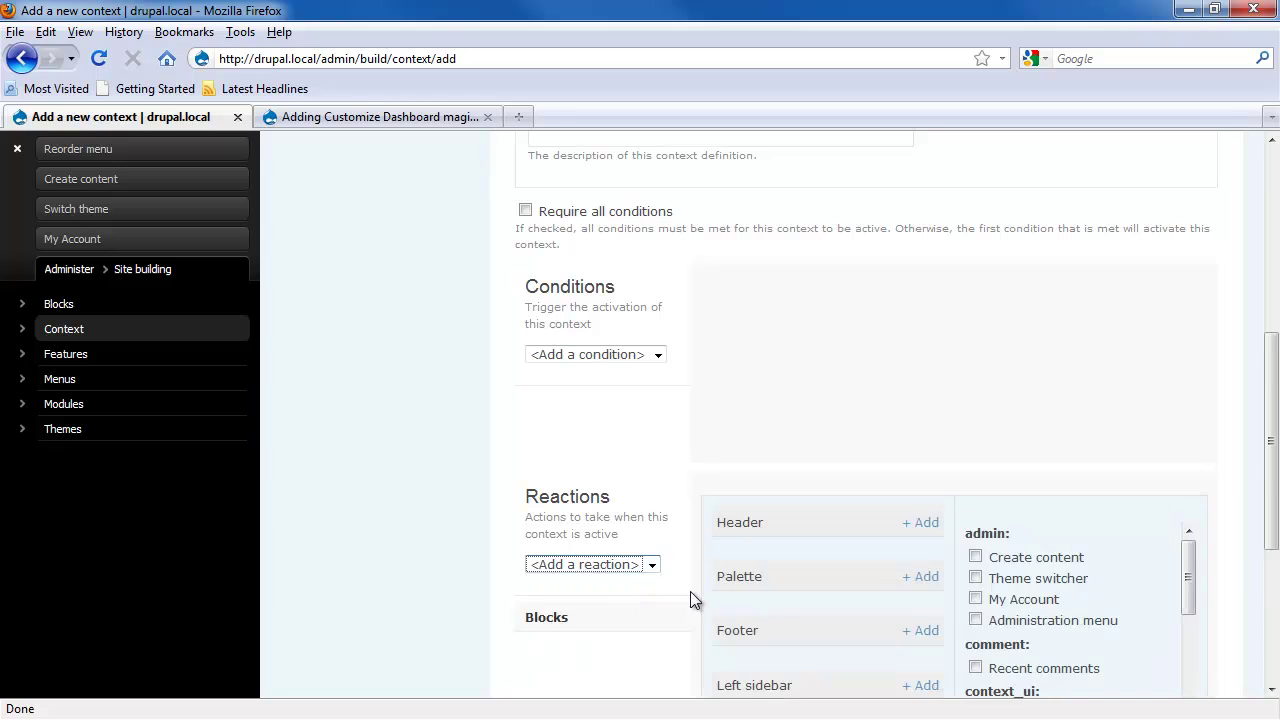
scroll(1240, 470, down, 6)
drag(1188, 276, 1186, 380)
click(975, 342)
click(920, 254)
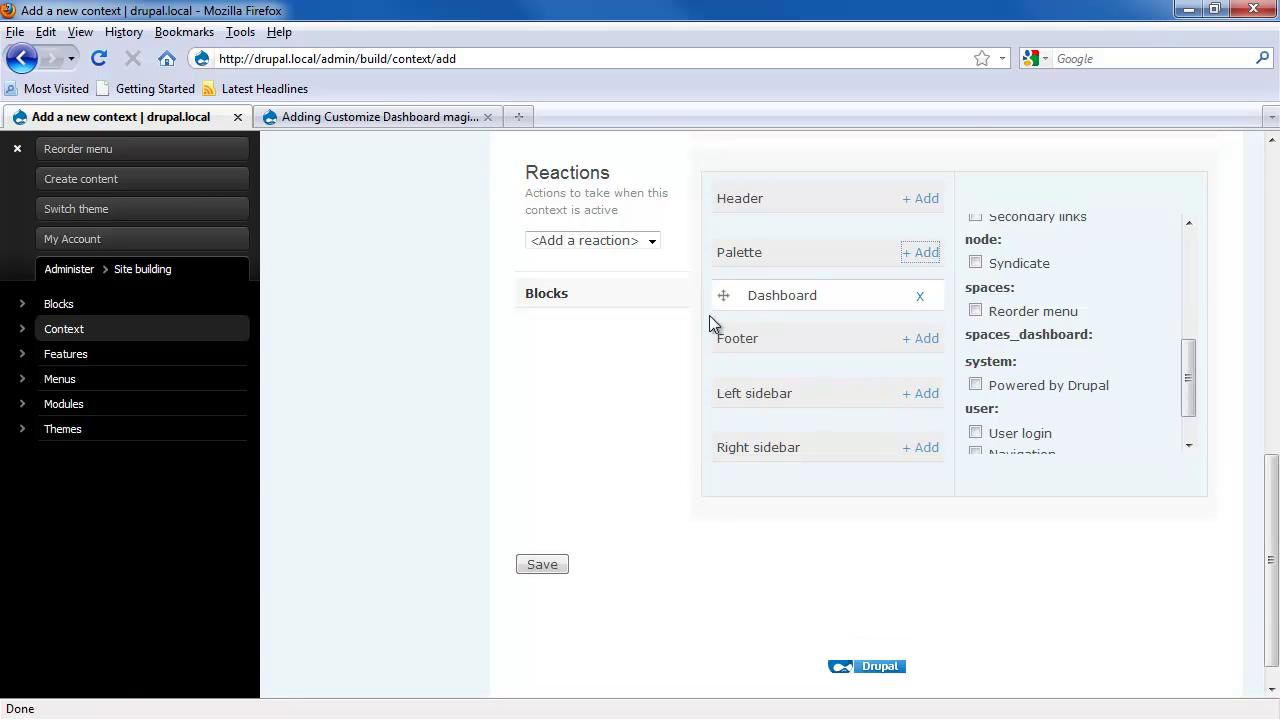
Step: Check the LevelTen article before choosing a condition for the global context
scroll(673, 370, up, 2)
drag(757, 372, 716, 376)
click(695, 378)
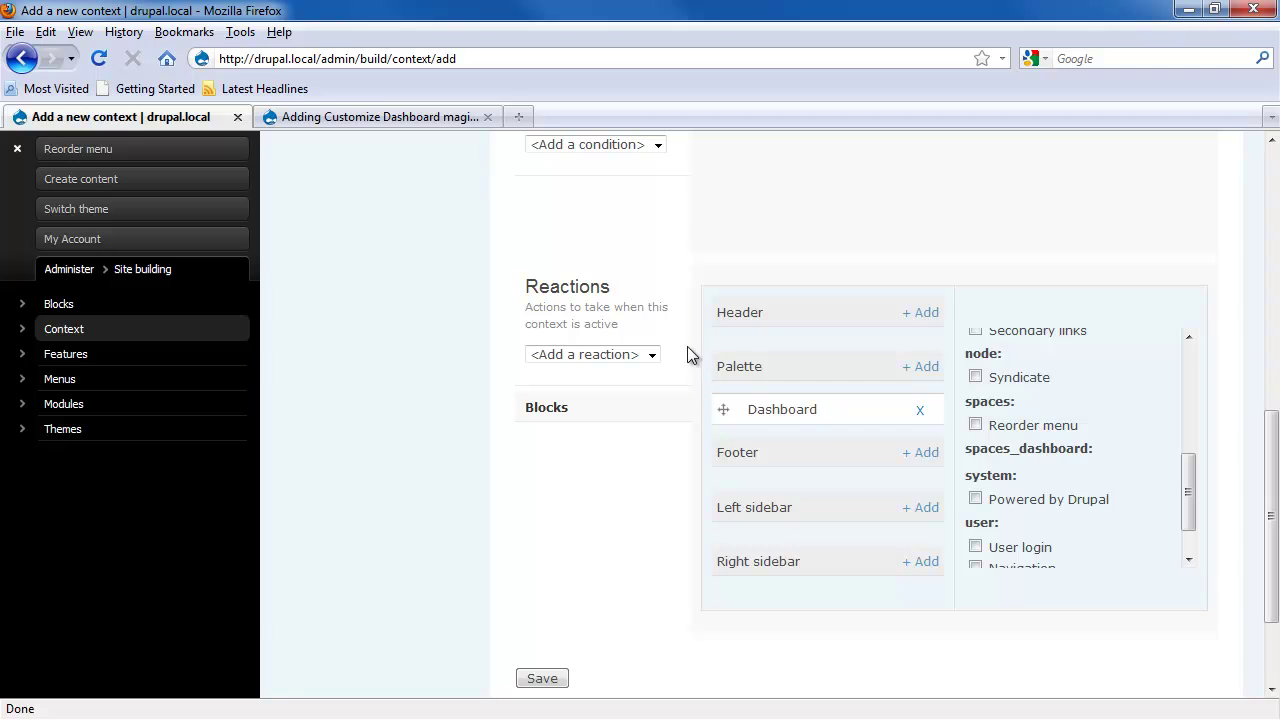
scroll(683, 326, up, 4)
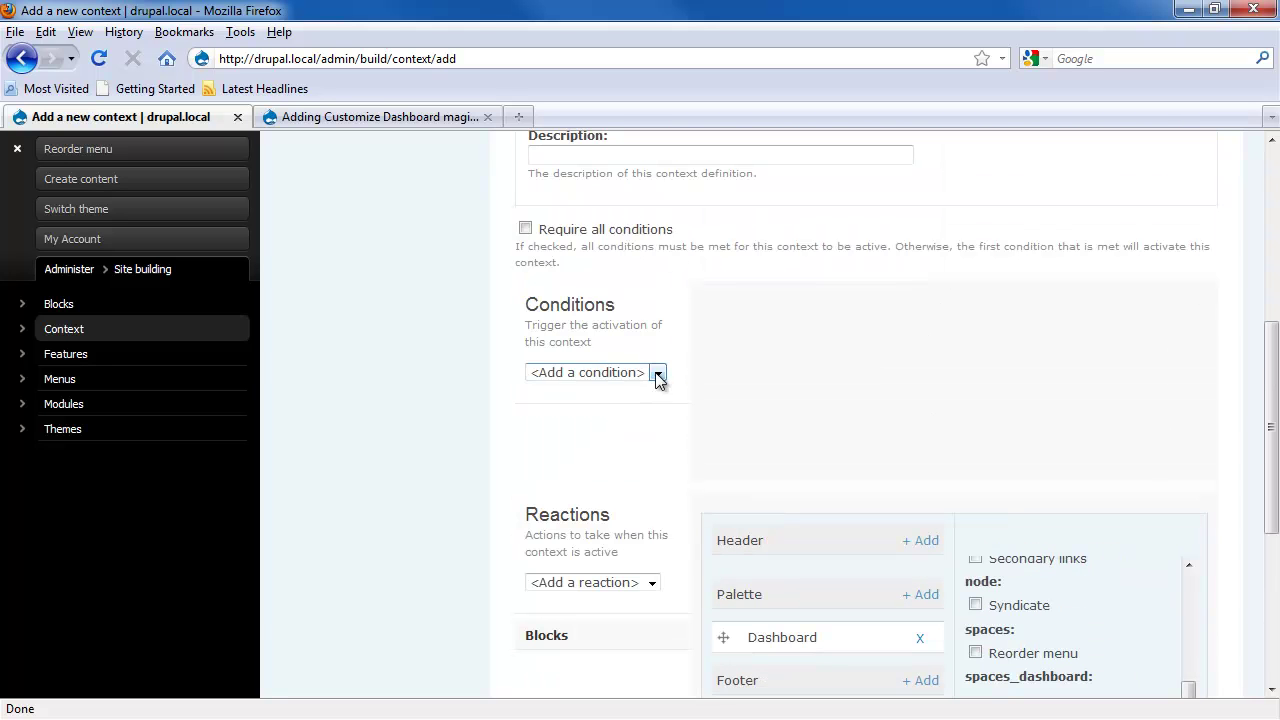
click(657, 373)
click(383, 117)
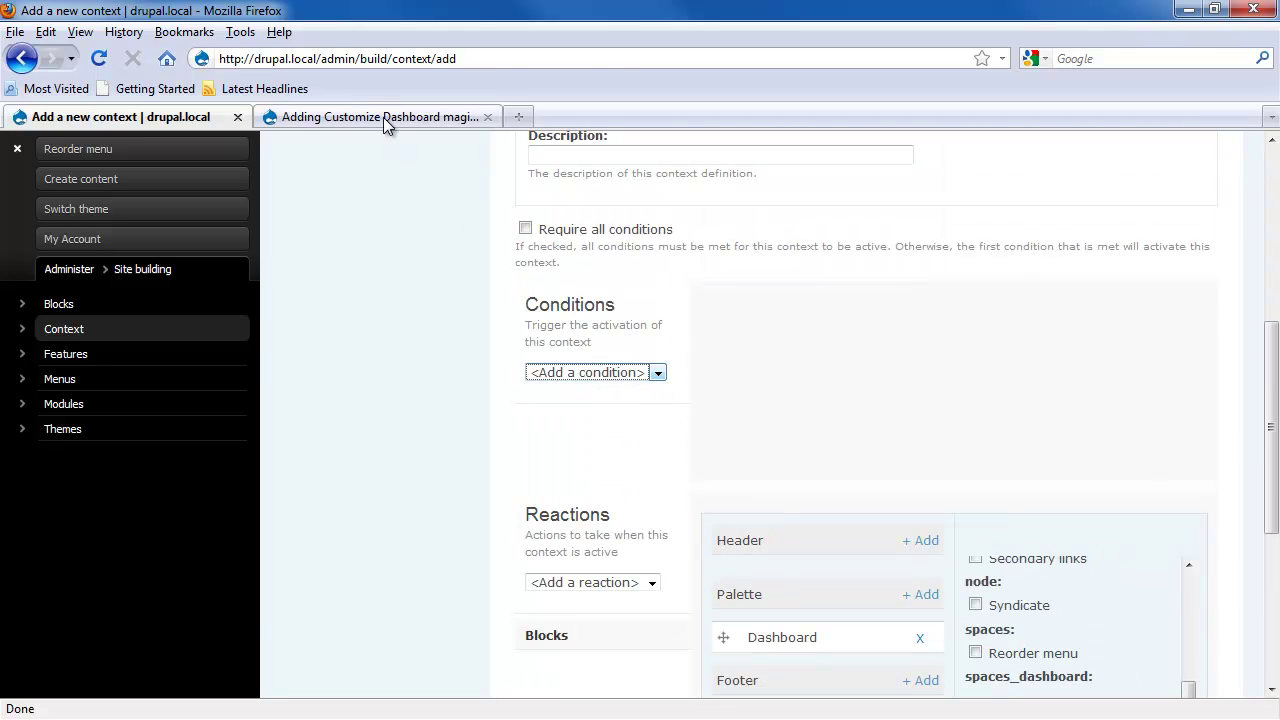
click(383, 117)
scroll(448, 310, up, 10)
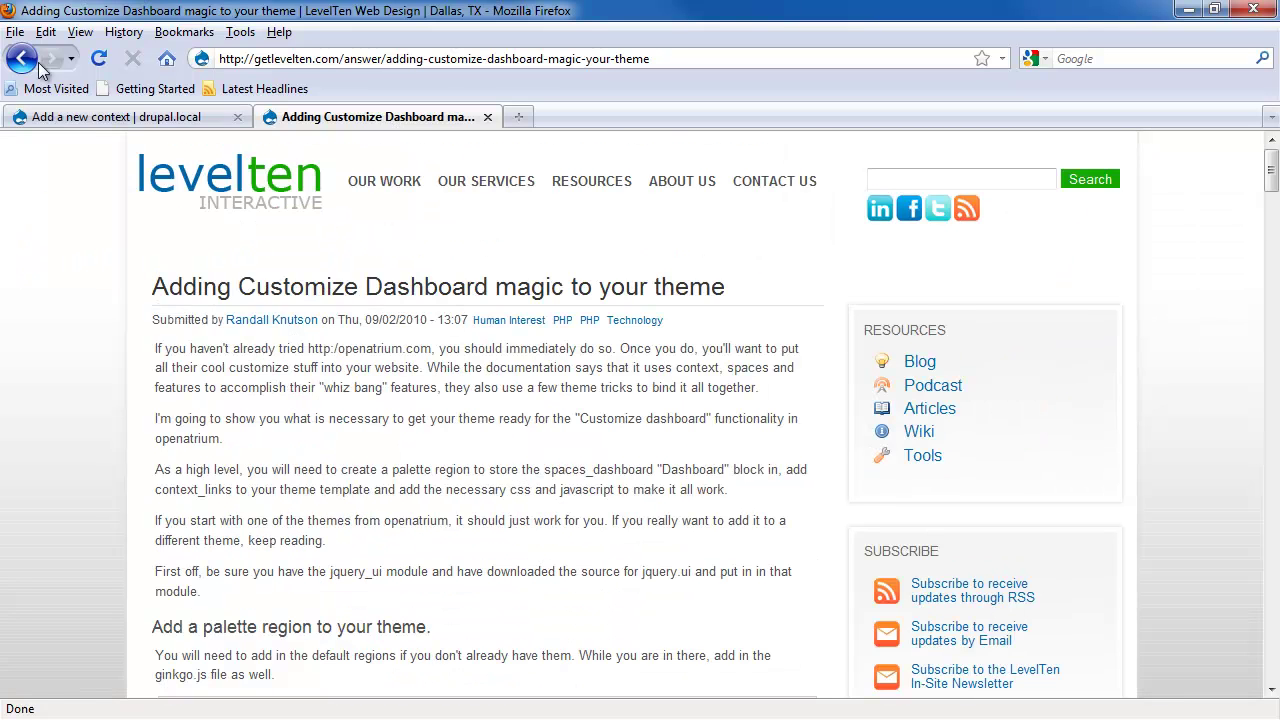
Step: Add a Sitewide context condition set to Always active and save the global context
click(99, 116)
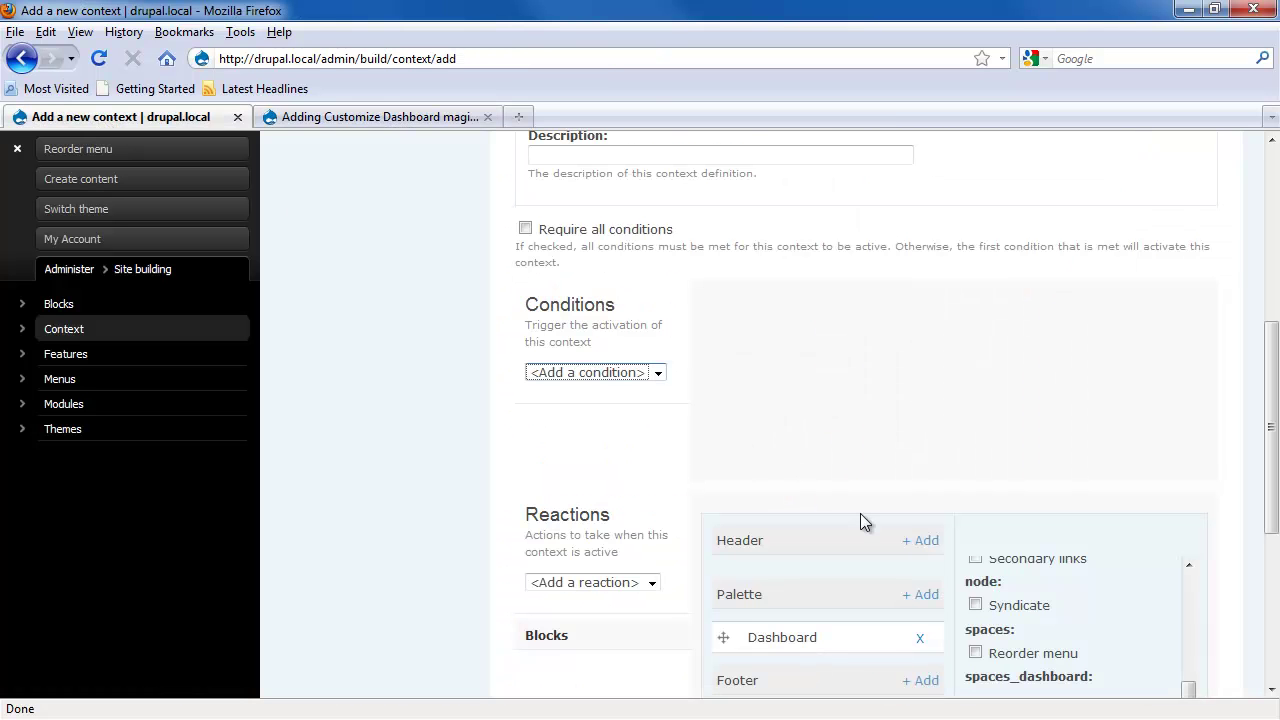
scroll(954, 487, down, 2)
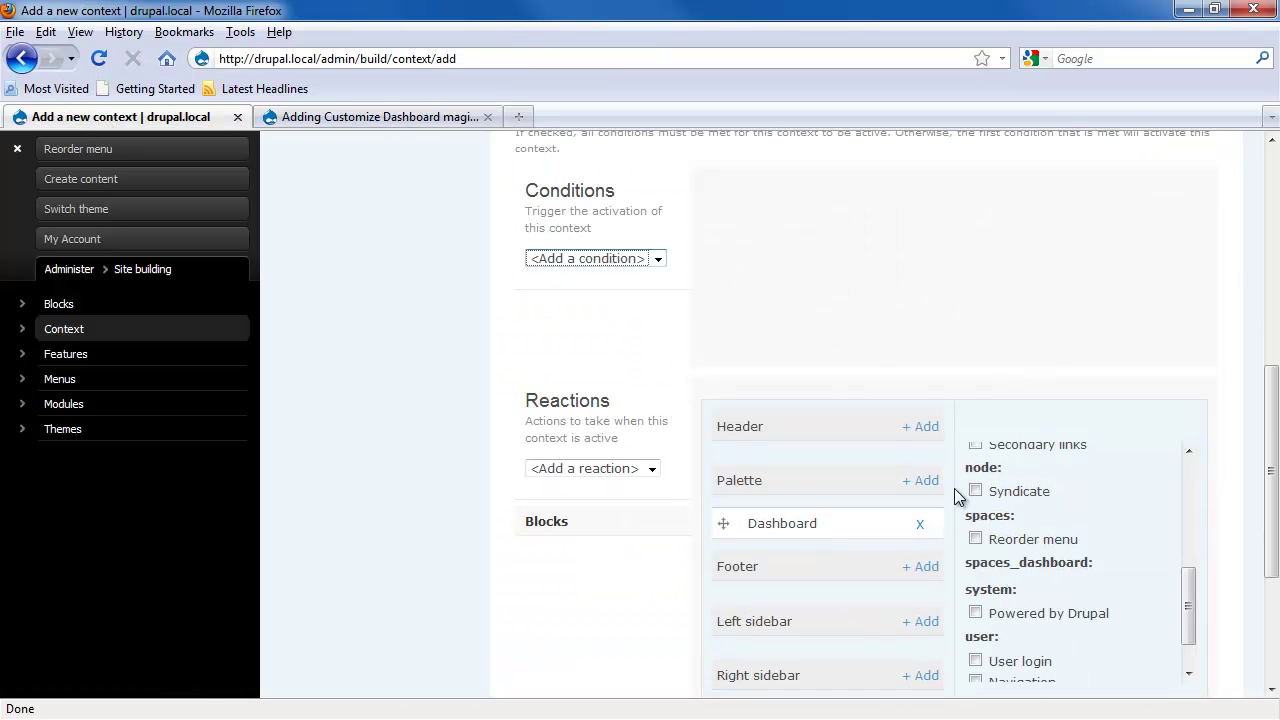
click(657, 259)
click(643, 360)
click(711, 228)
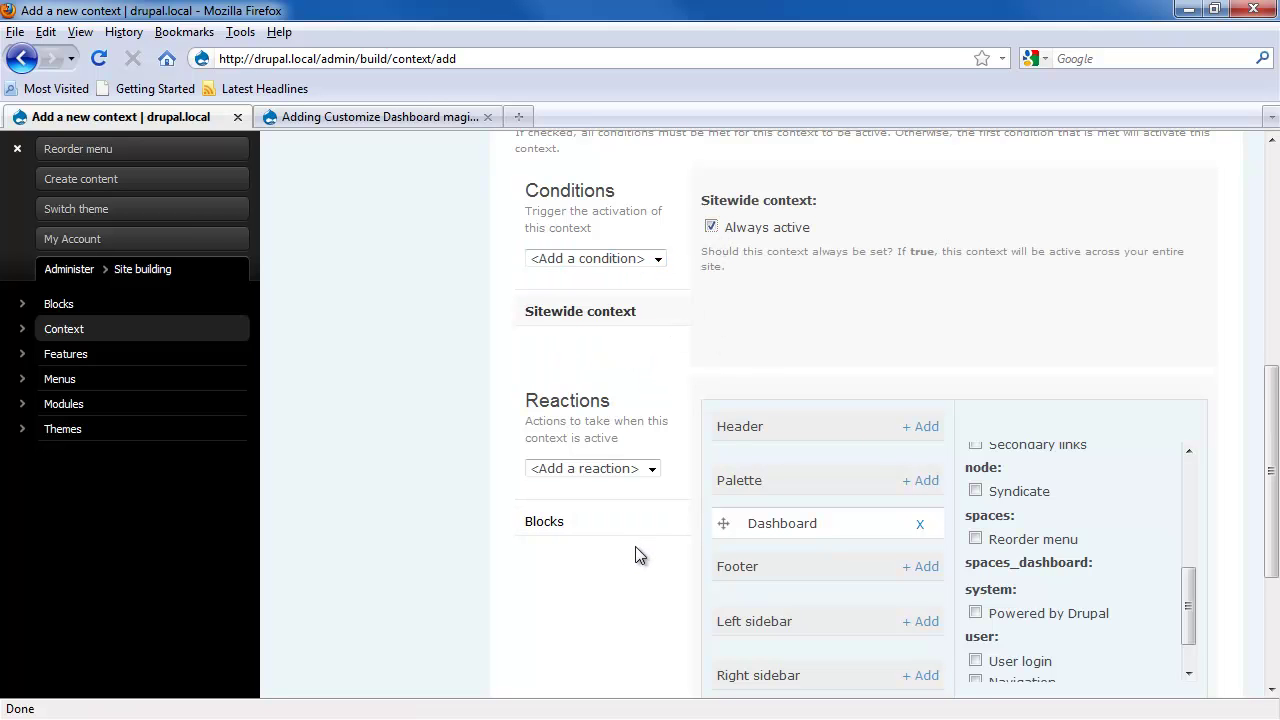
scroll(578, 584, down, 4)
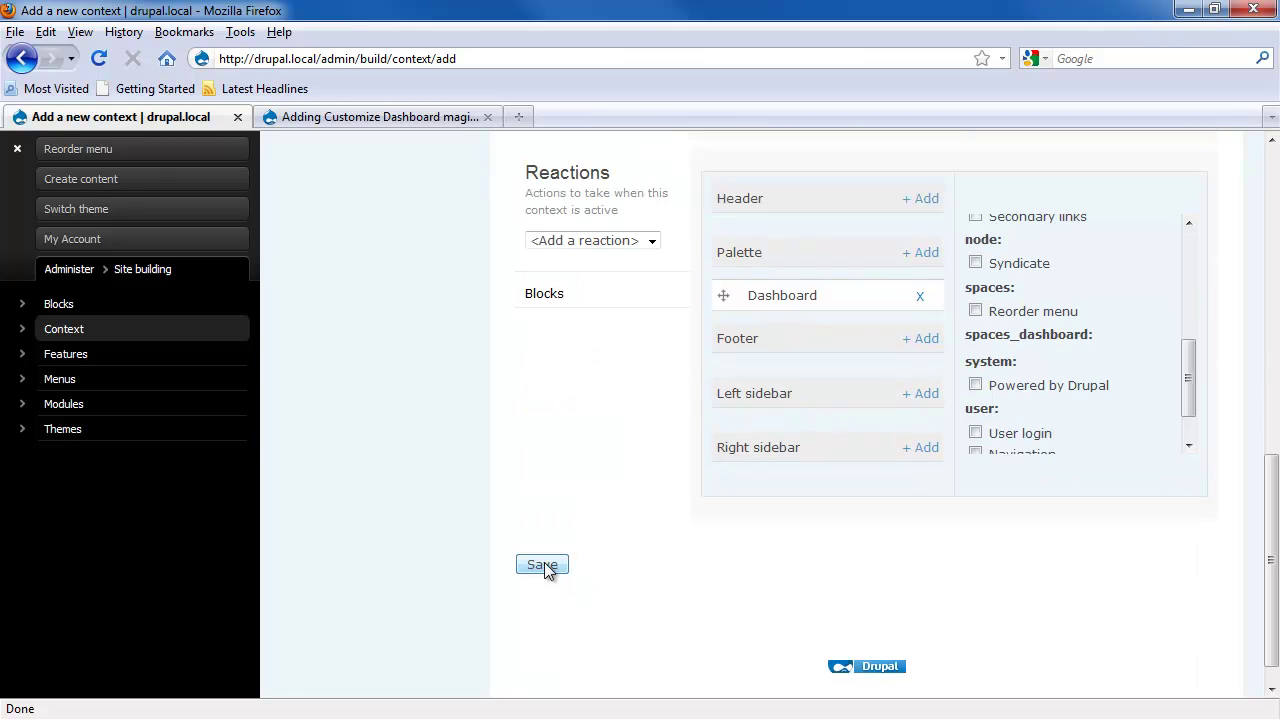
click(542, 565)
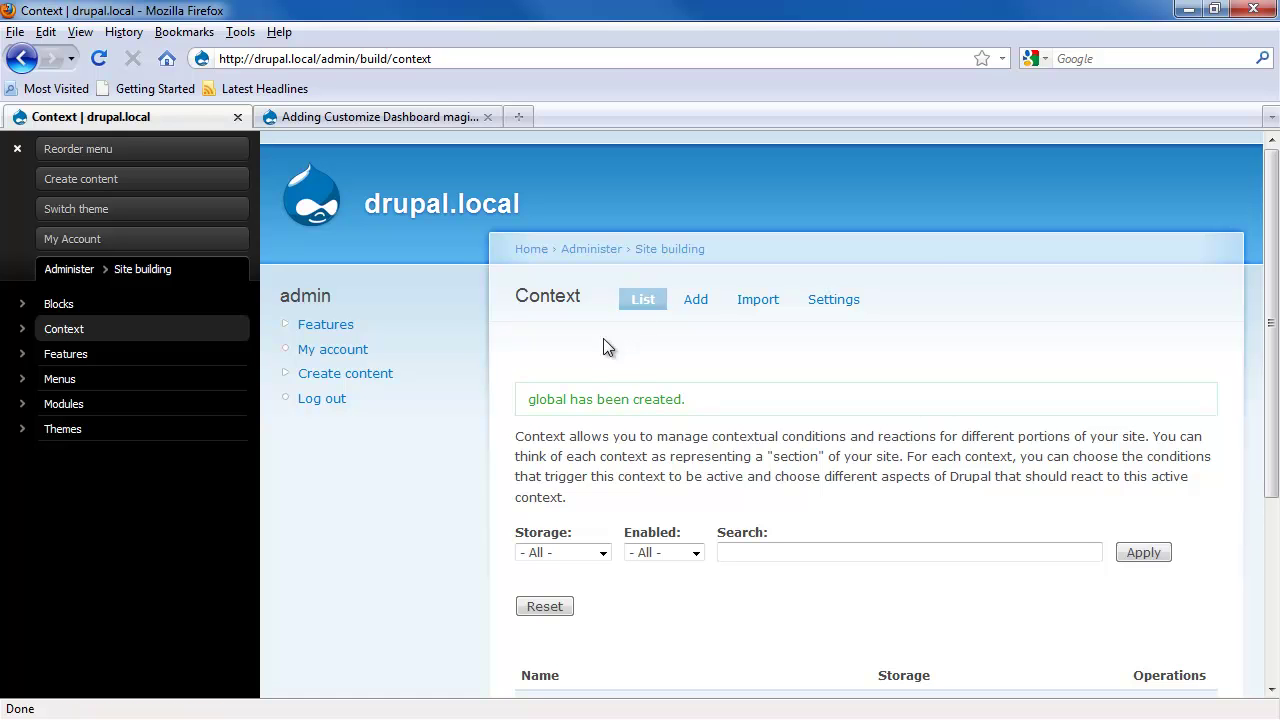
Step: In Dashboard settings, allow Recent comments, the four User blocks and Powered by Drupal, then save
click(69, 270)
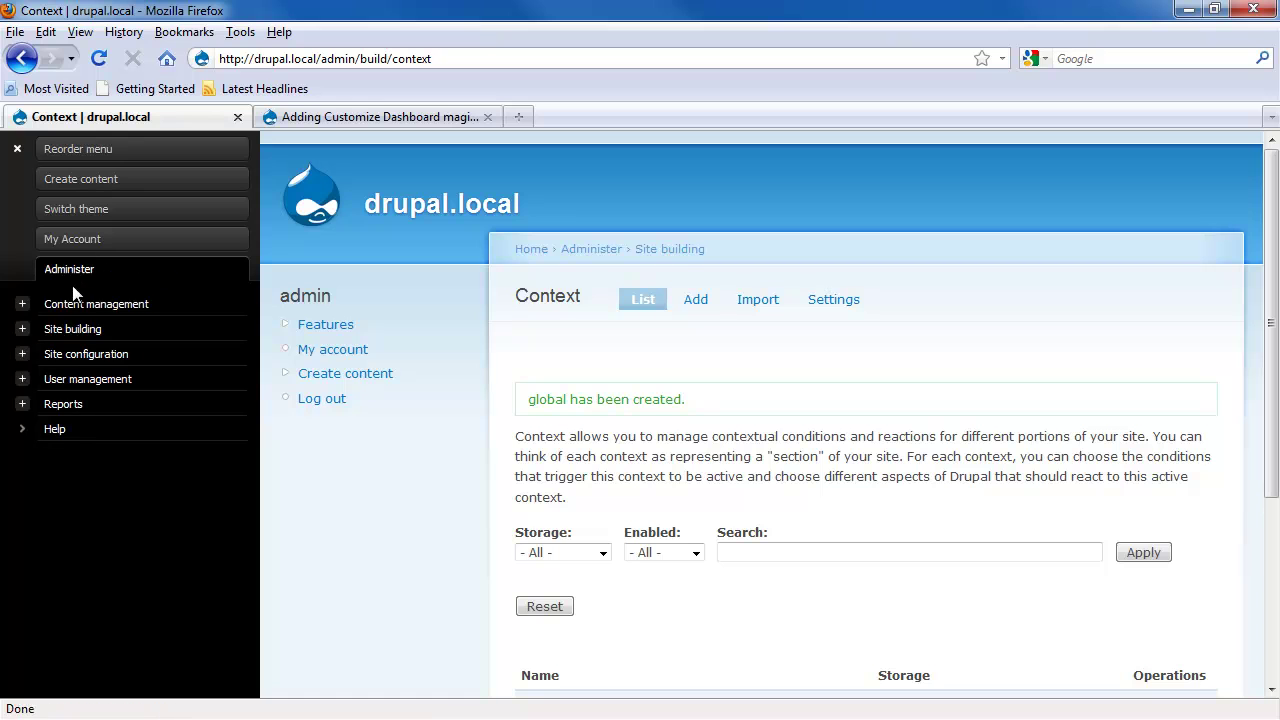
click(21, 357)
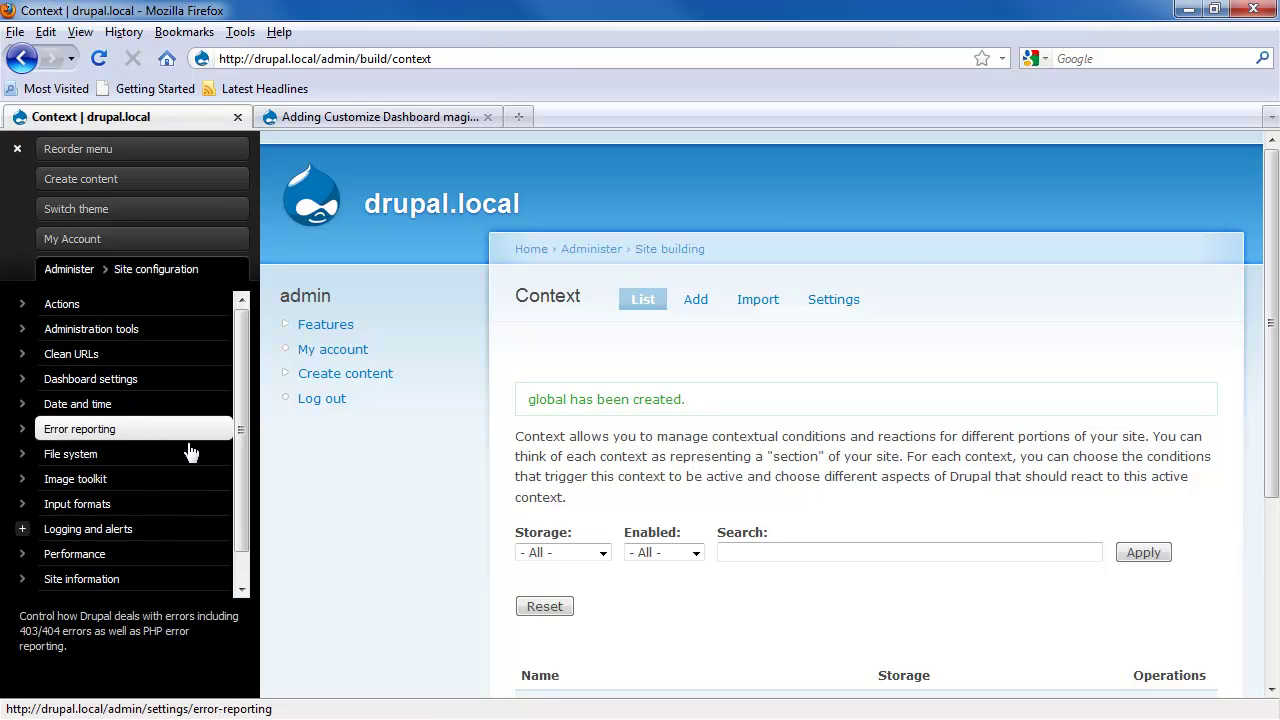
click(108, 382)
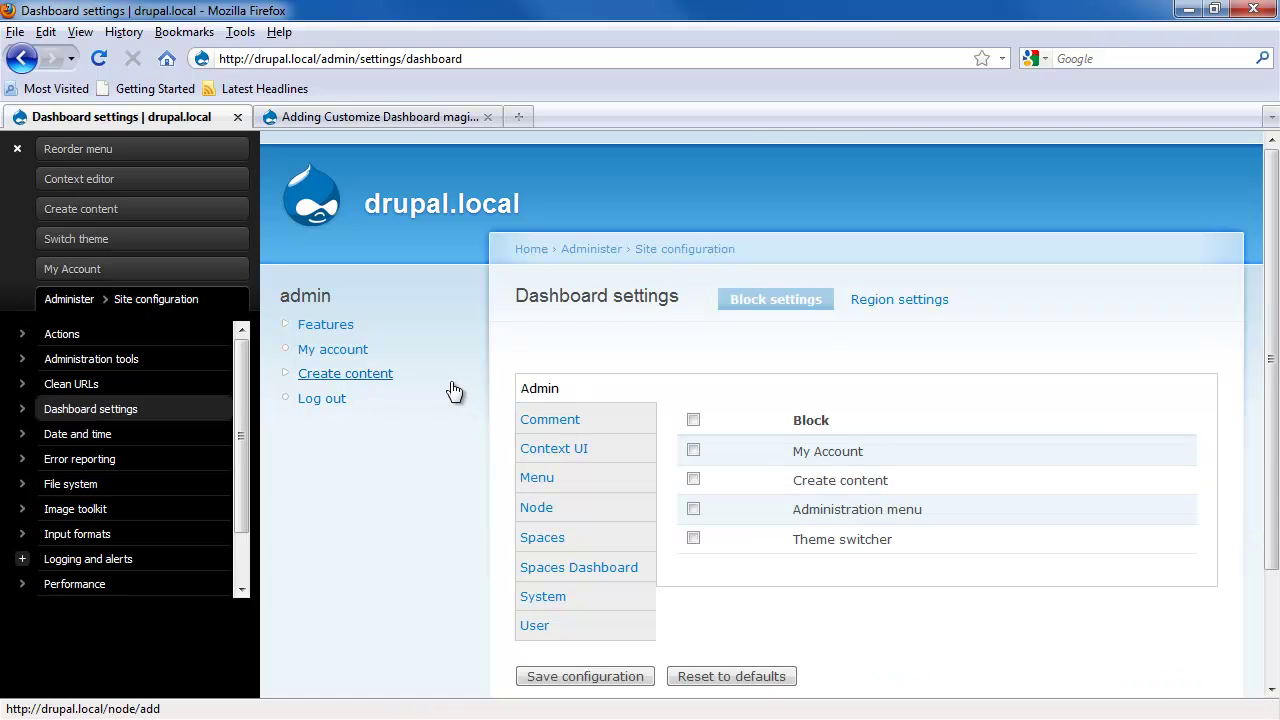
click(565, 537)
click(594, 507)
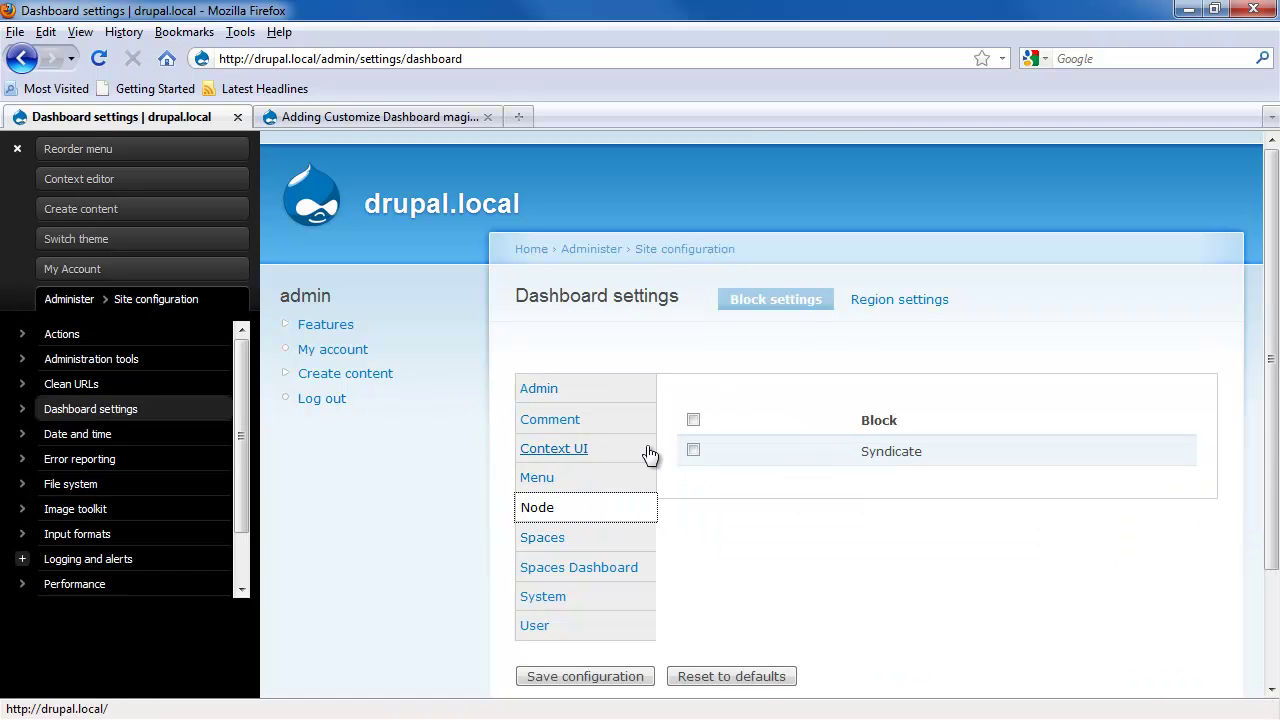
click(580, 470)
click(550, 420)
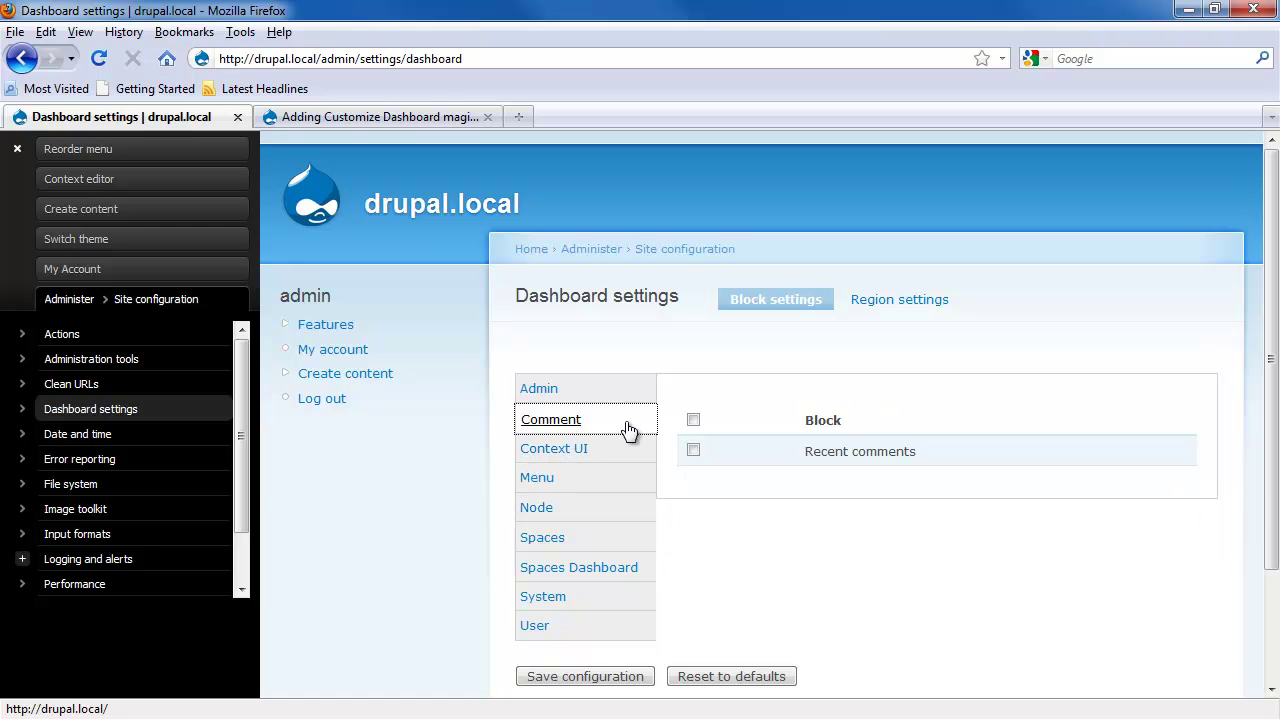
click(693, 420)
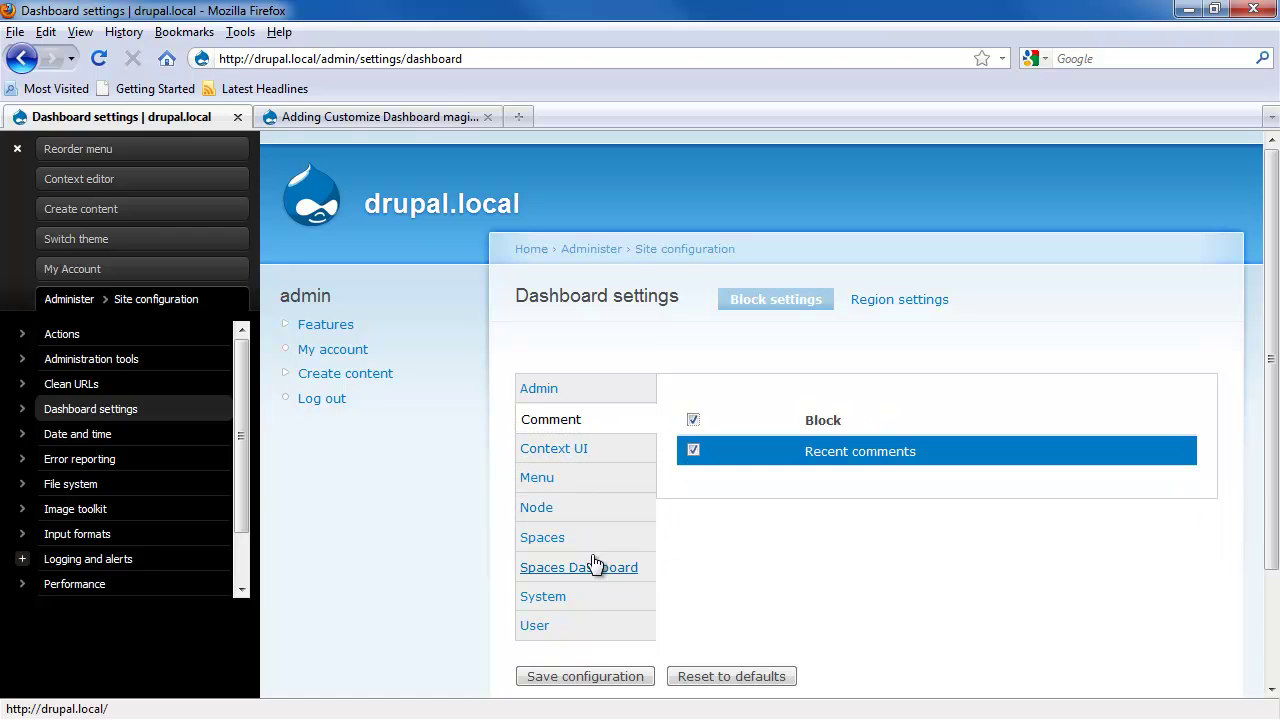
click(534, 627)
click(693, 420)
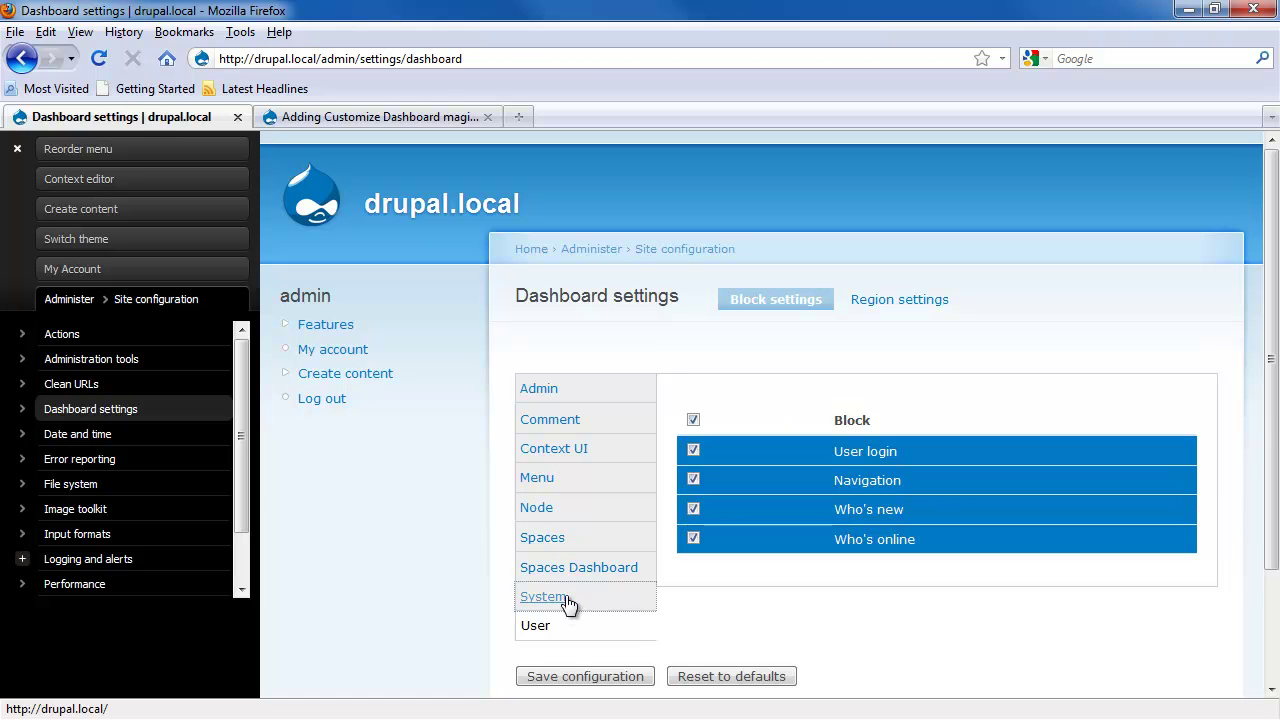
click(572, 597)
click(693, 420)
click(545, 676)
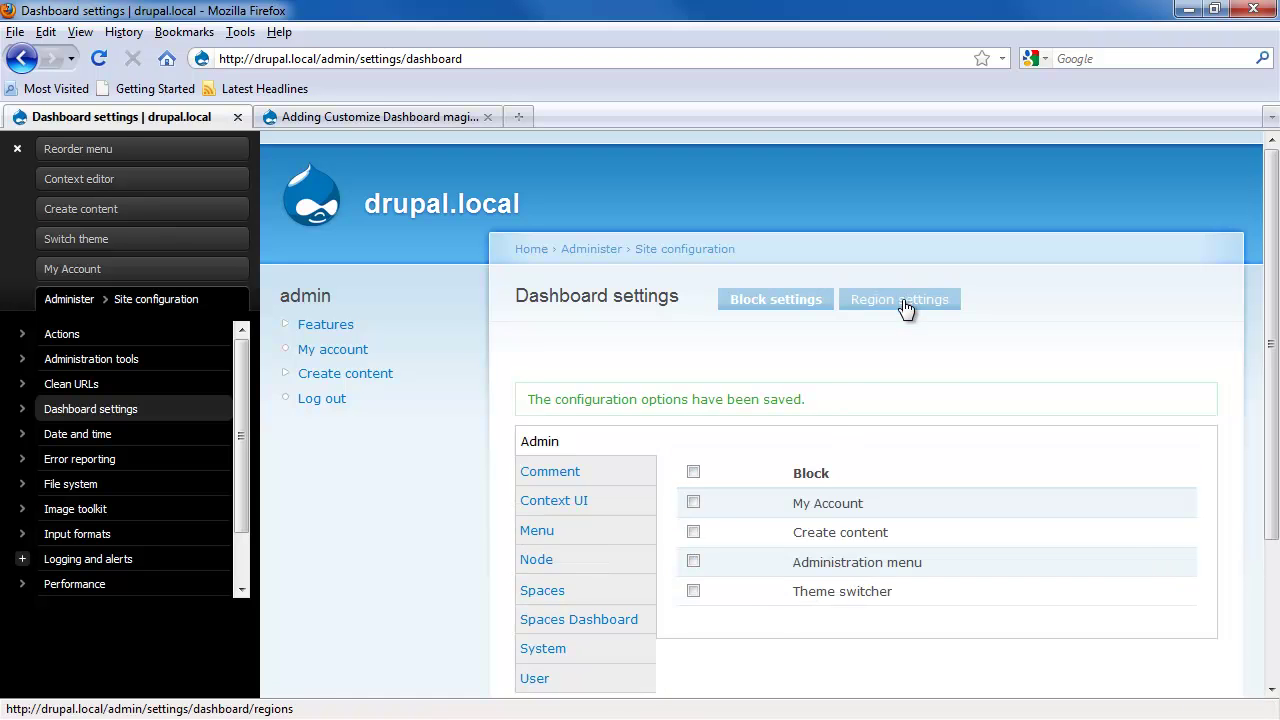
Step: In Dashboard region settings, untick Footer so only both sidebars stay editable, and save
click(900, 302)
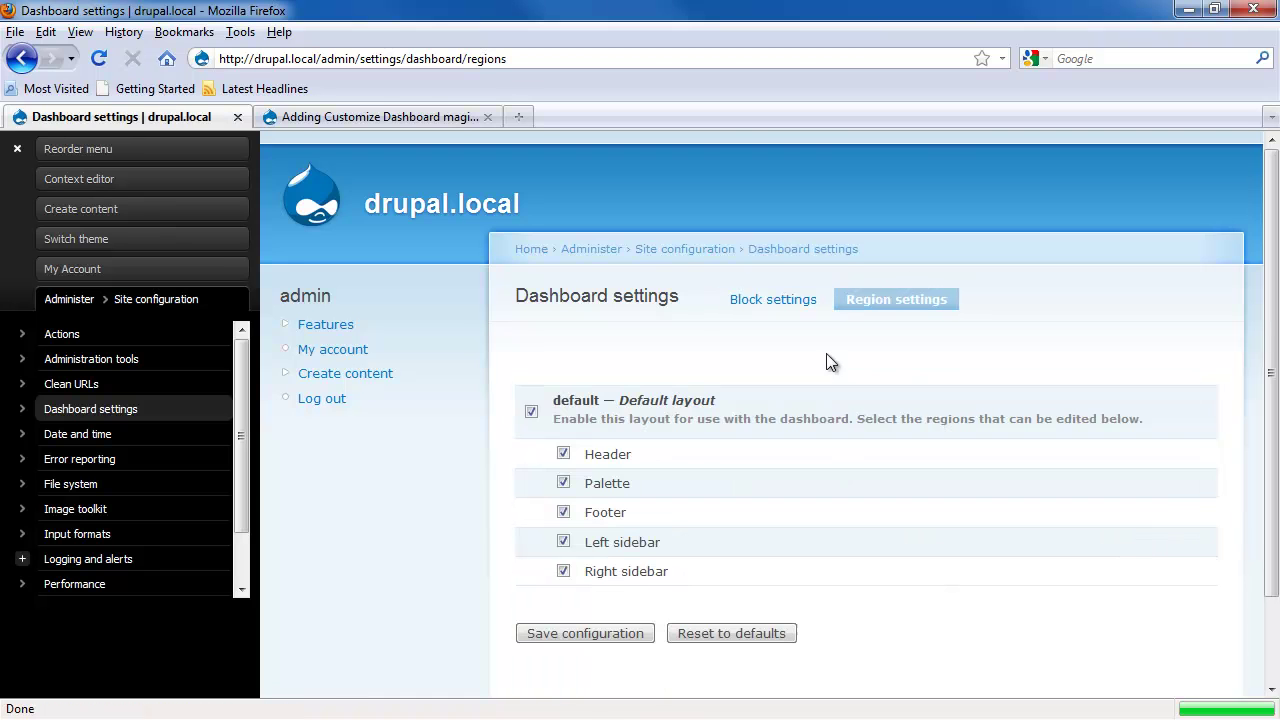
click(563, 511)
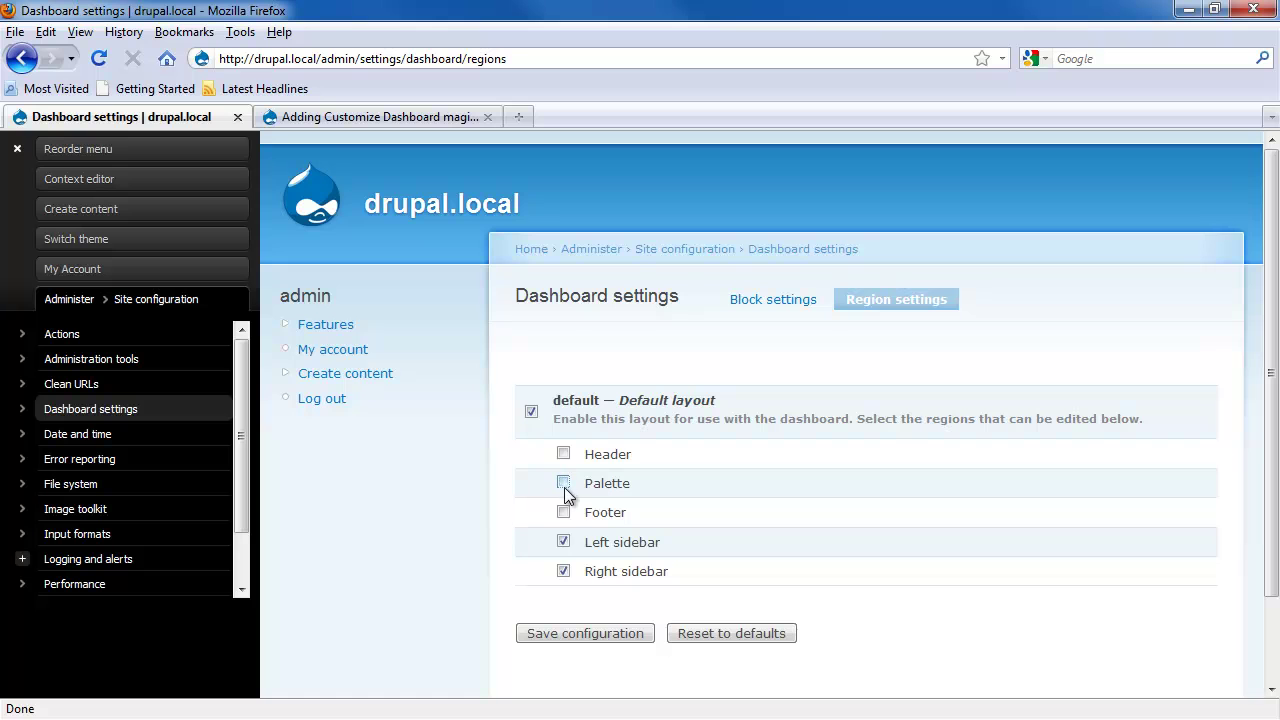
click(570, 636)
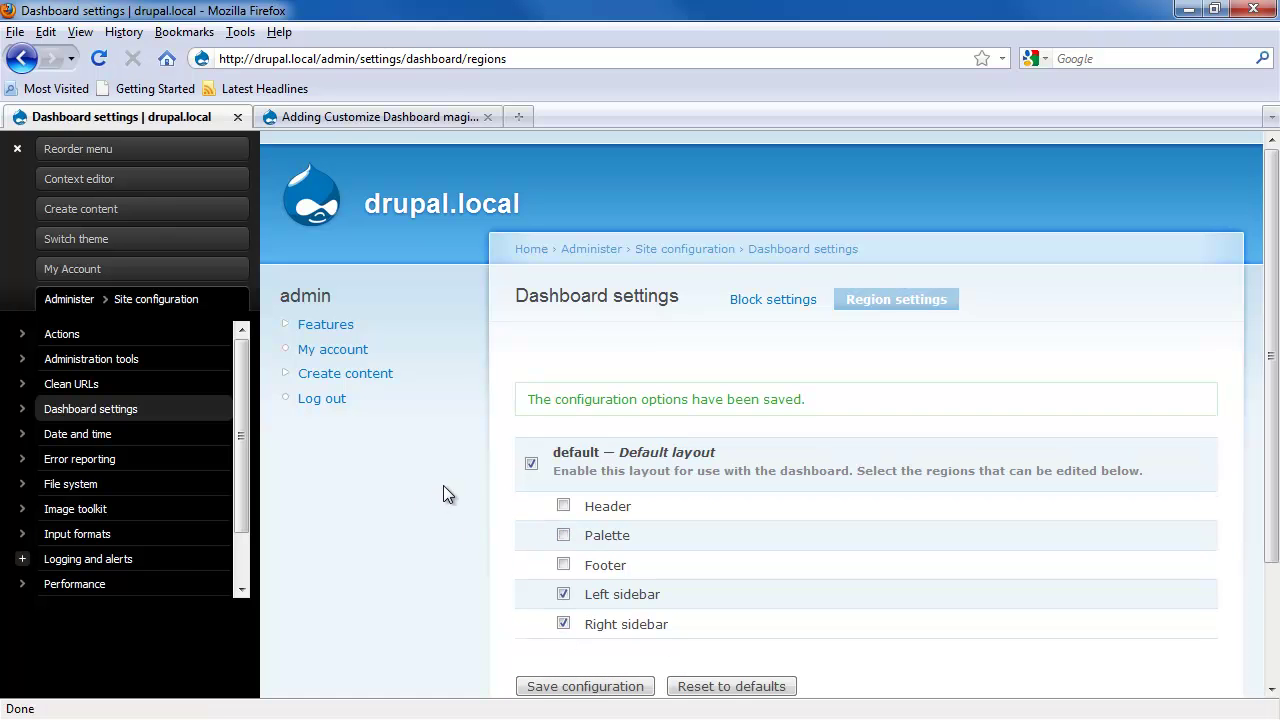
click(95, 209)
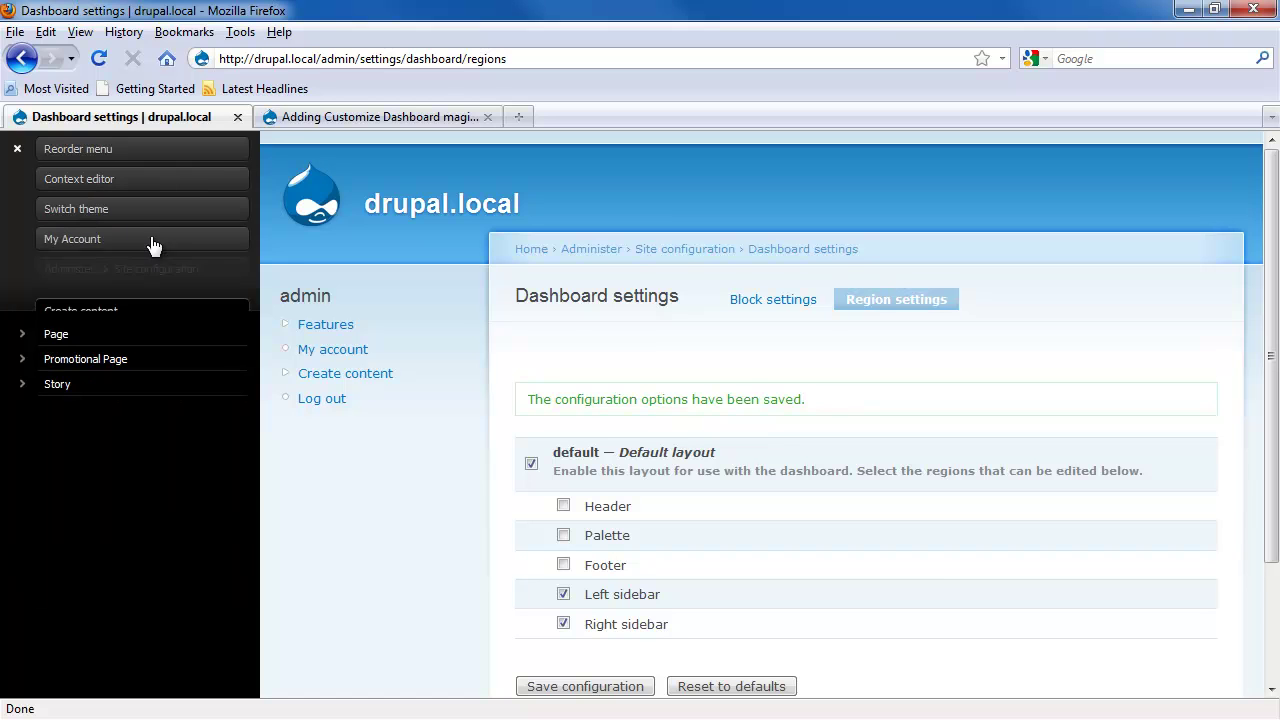
Step: Create a Promotional Page titled 'First Promotional Page' with body 'Thsi is the body' and save it
click(40, 358)
click(579, 385)
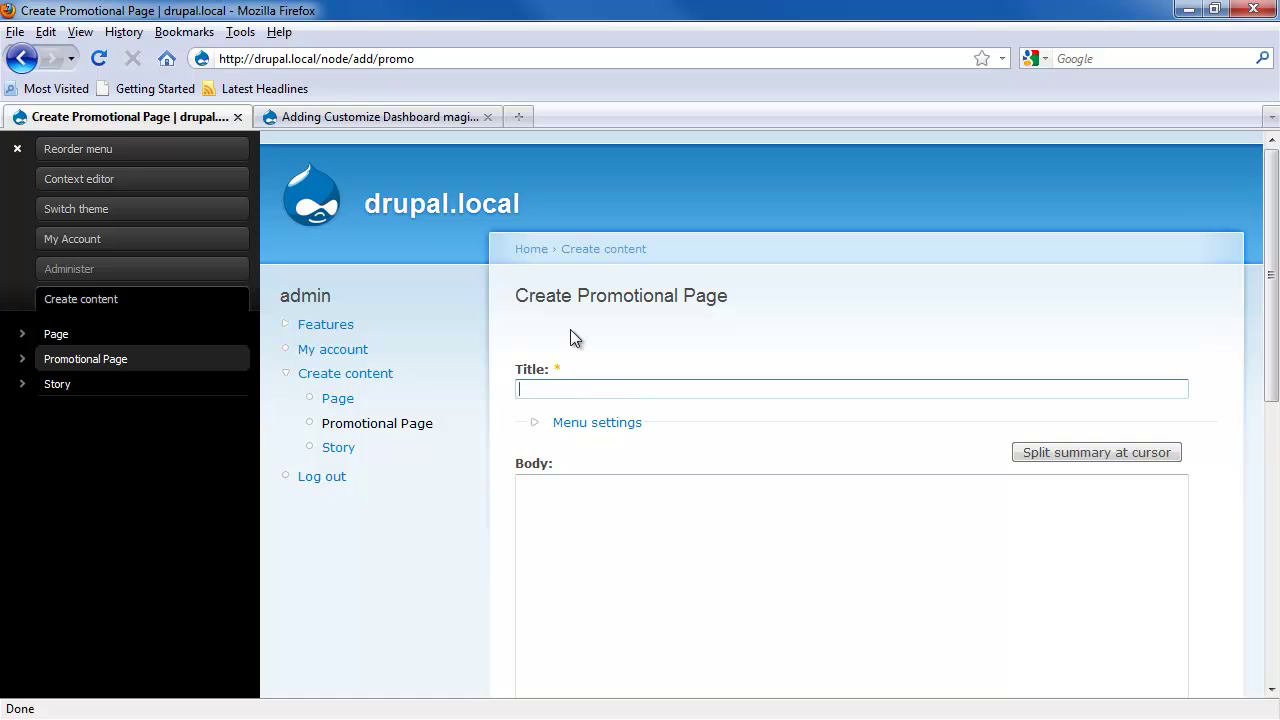
text(First)
key(Down)
key(Tab)
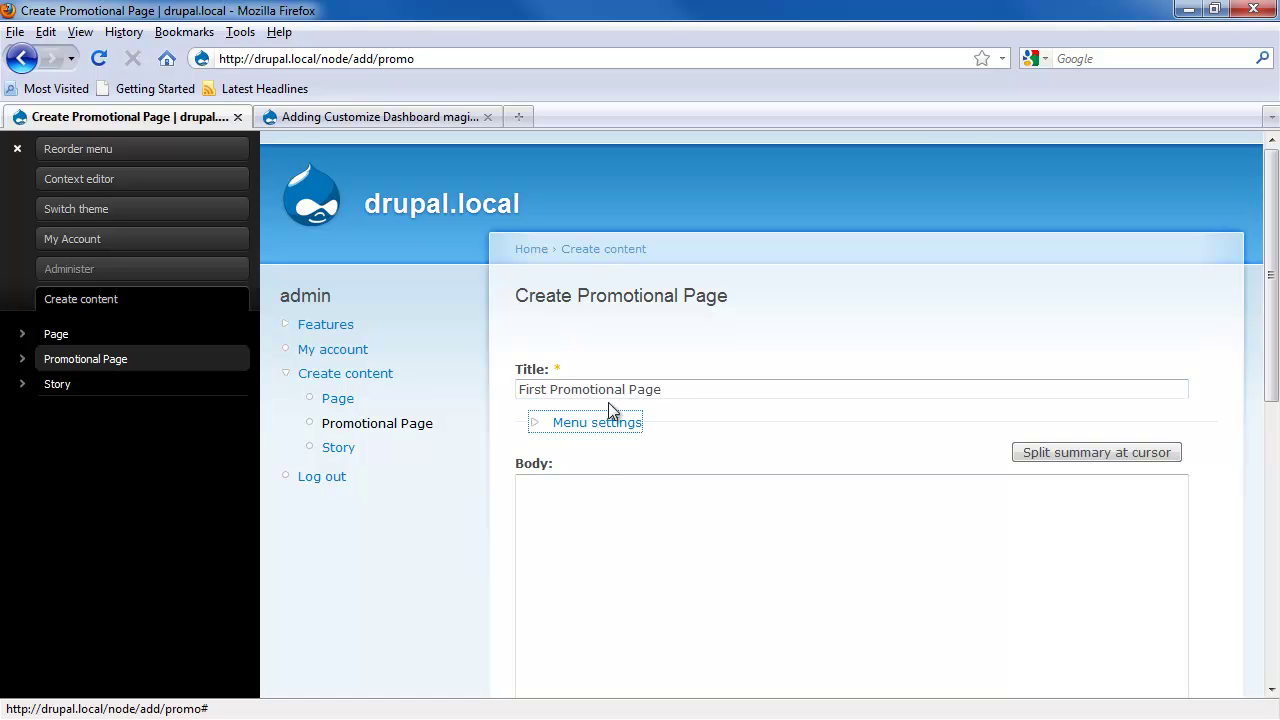
click(601, 507)
text(Thsi )
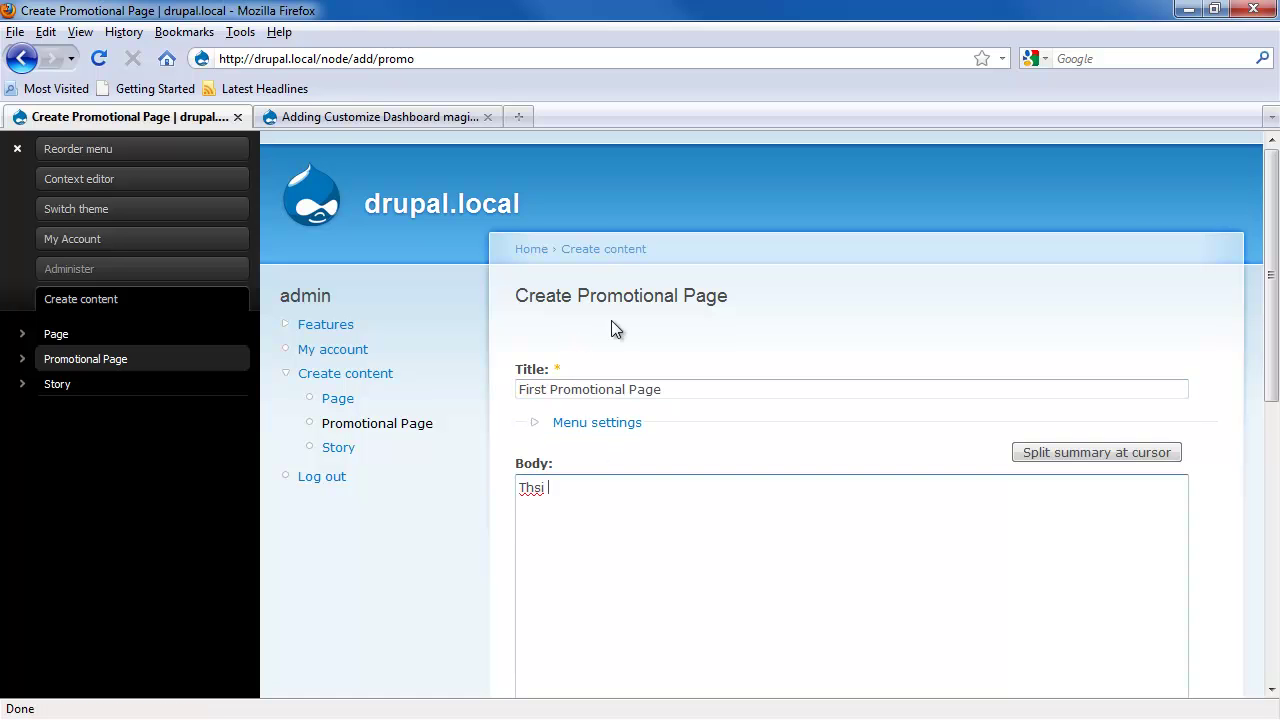
text(is the body)
scroll(609, 311, down, 5)
click(541, 559)
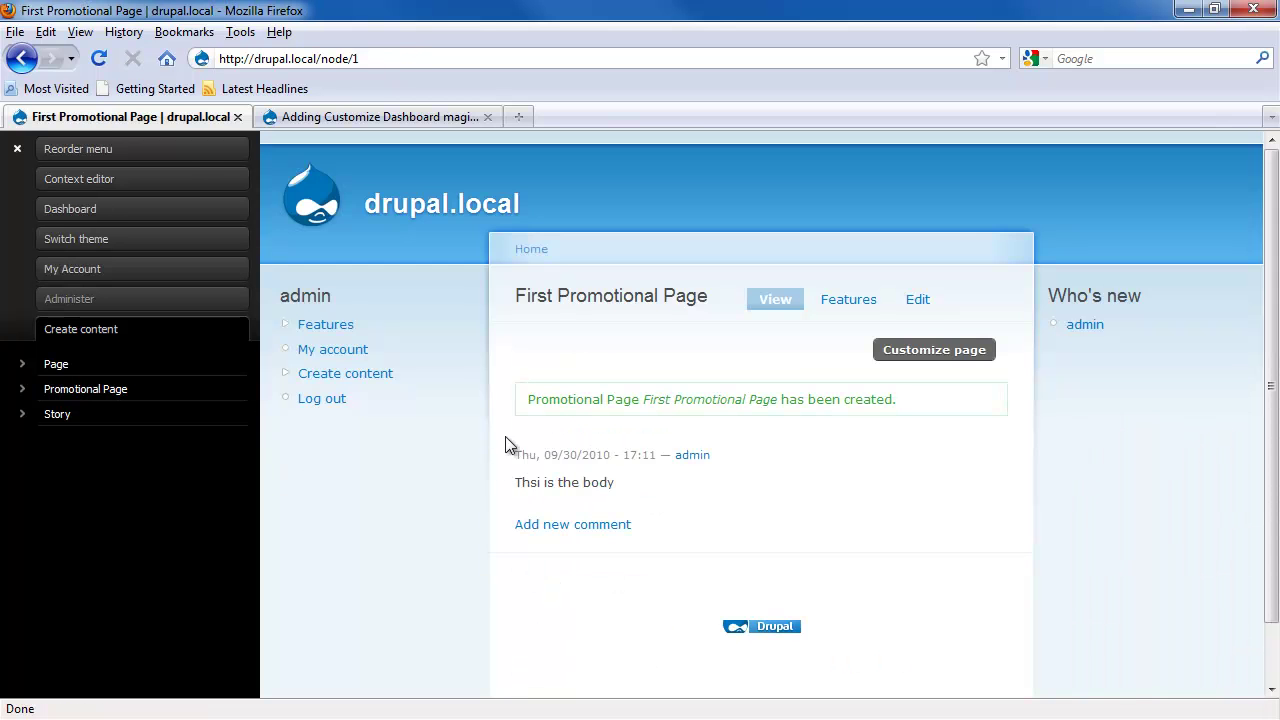
Step: Create a second Promotional Page titled 'Second Promotional Page' with body 'More body' and save it
click(90, 390)
click(608, 389)
text(Second)
key(Down)
key(Return)
key(Tab)
key(Tab)
click(565, 588)
text(Mo)
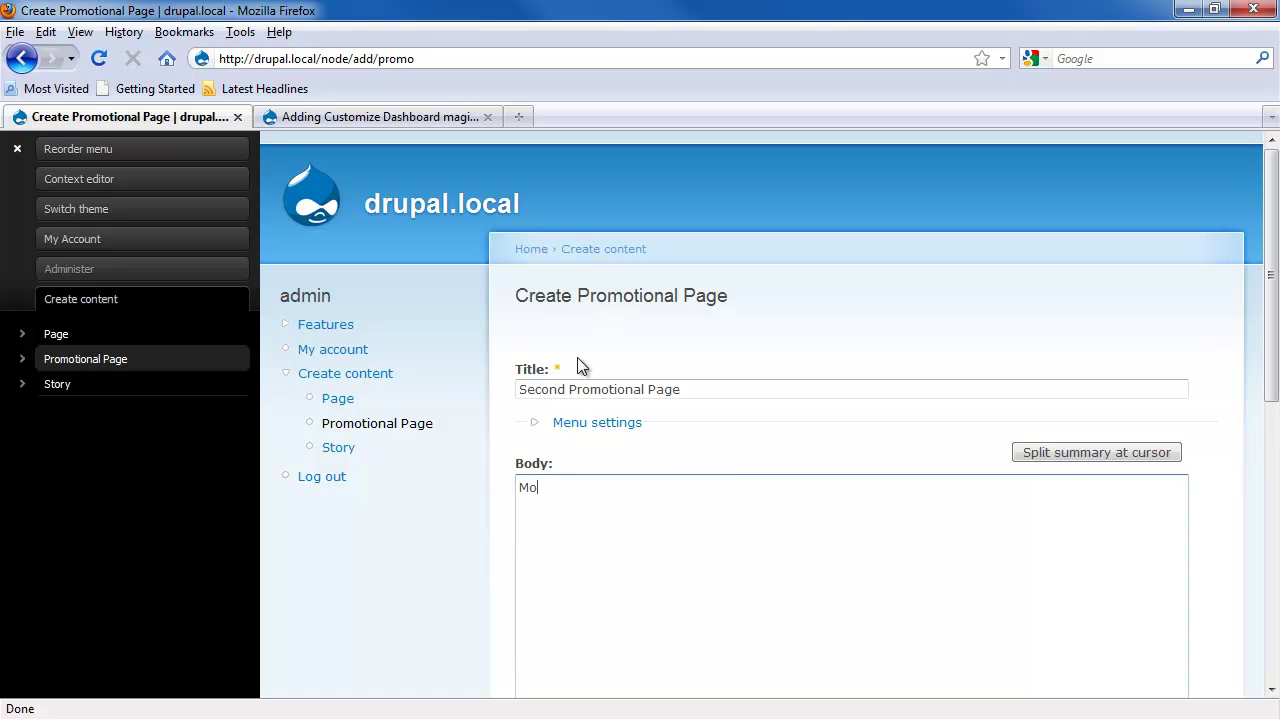
text(re body)
scroll(575, 470, down, 10)
click(543, 532)
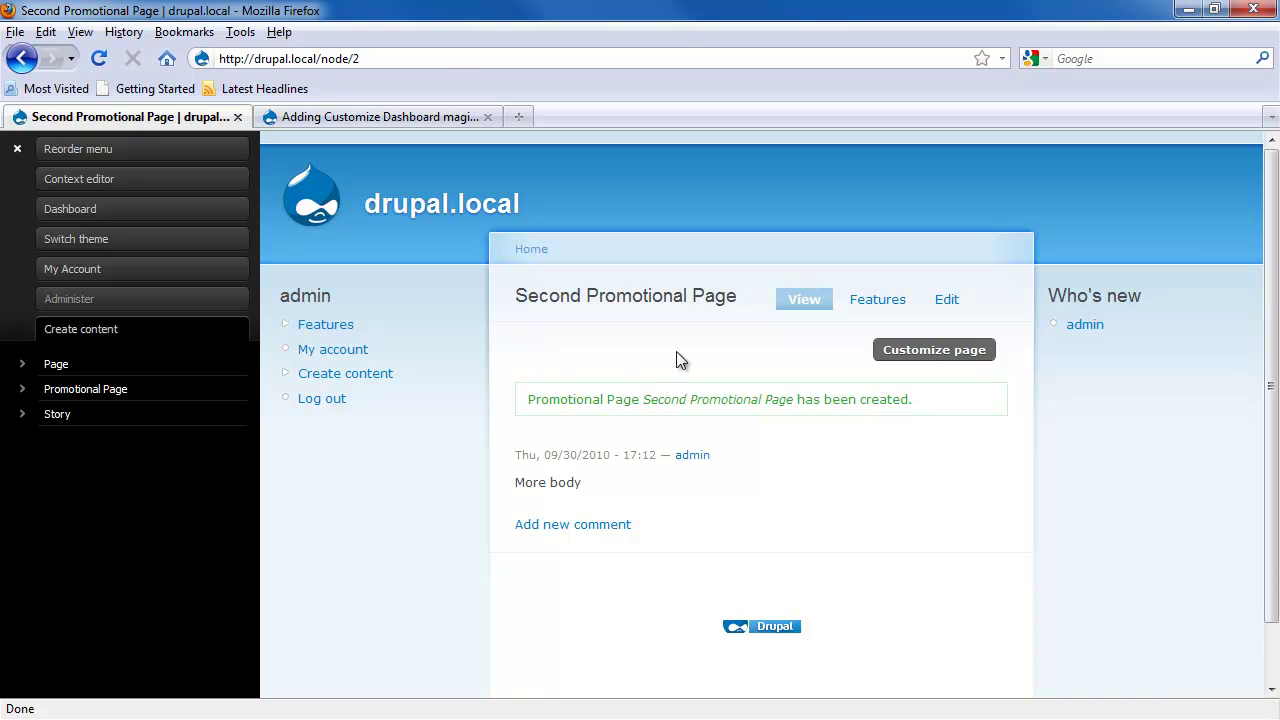
Step: Change the page address to node/1 to return to the First Promotional Page
click(446, 60)
click(511, 58)
key(BackSpace)
text(1)
key(Return)
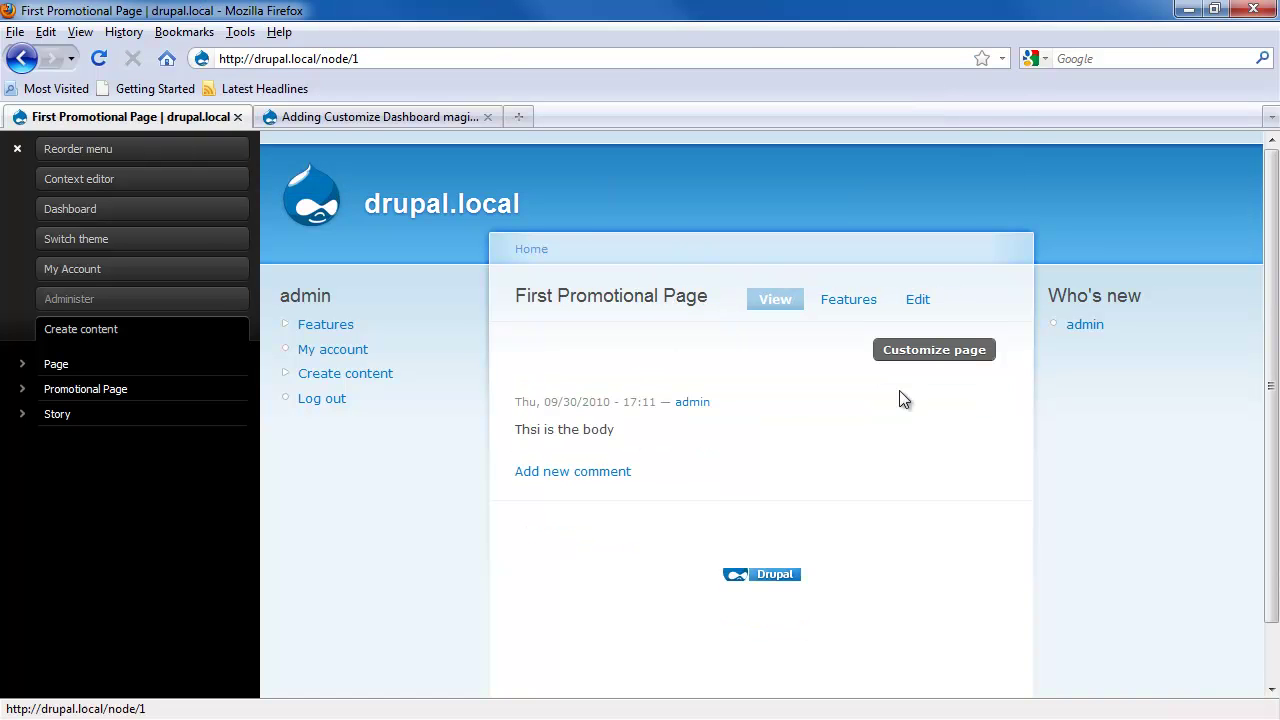
Step: Using Customize page, drag the User block Who's online above Who's new in the right sidebar and save
drag(1050, 298, 1163, 334)
click(1108, 351)
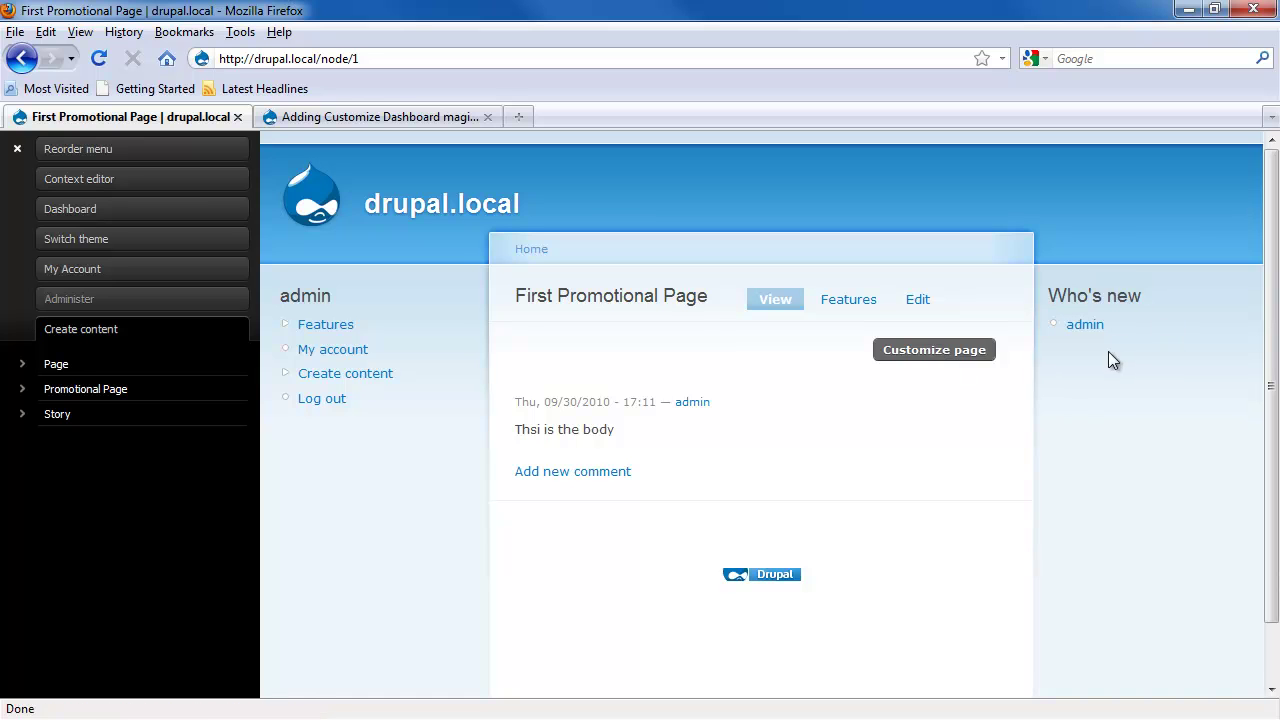
click(934, 350)
click(322, 319)
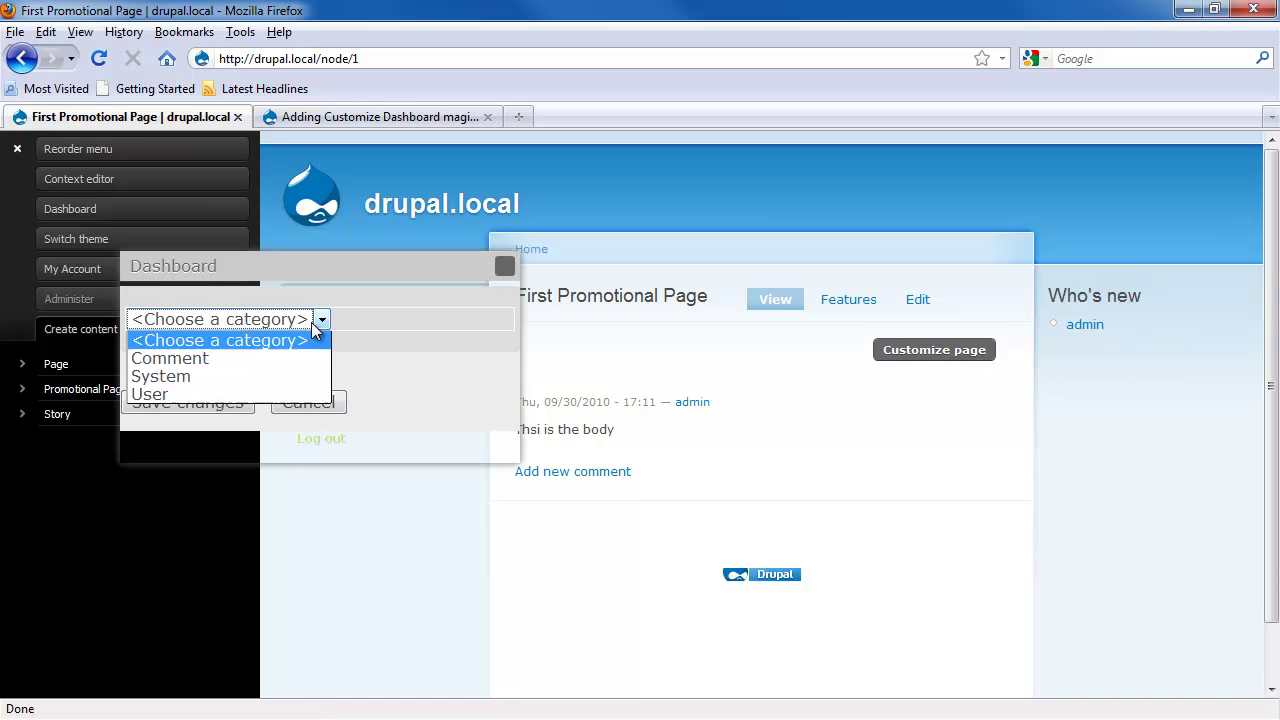
click(247, 393)
drag(363, 367, 1137, 297)
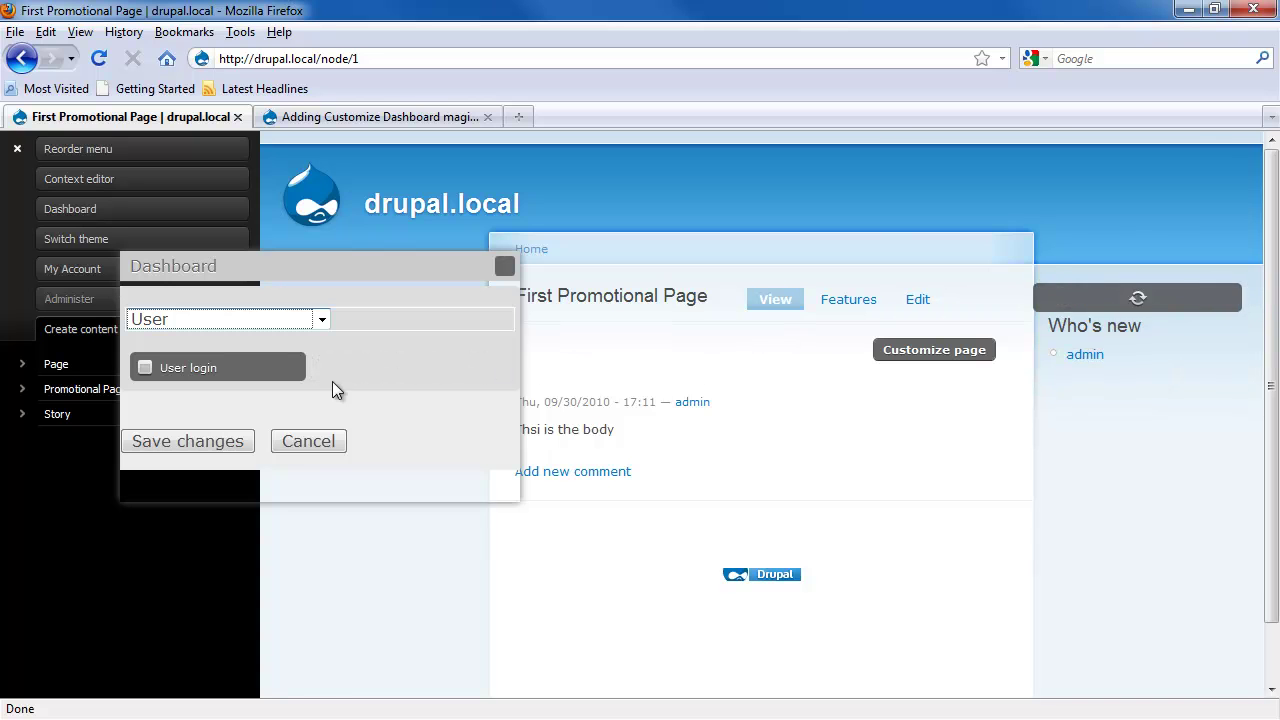
click(165, 440)
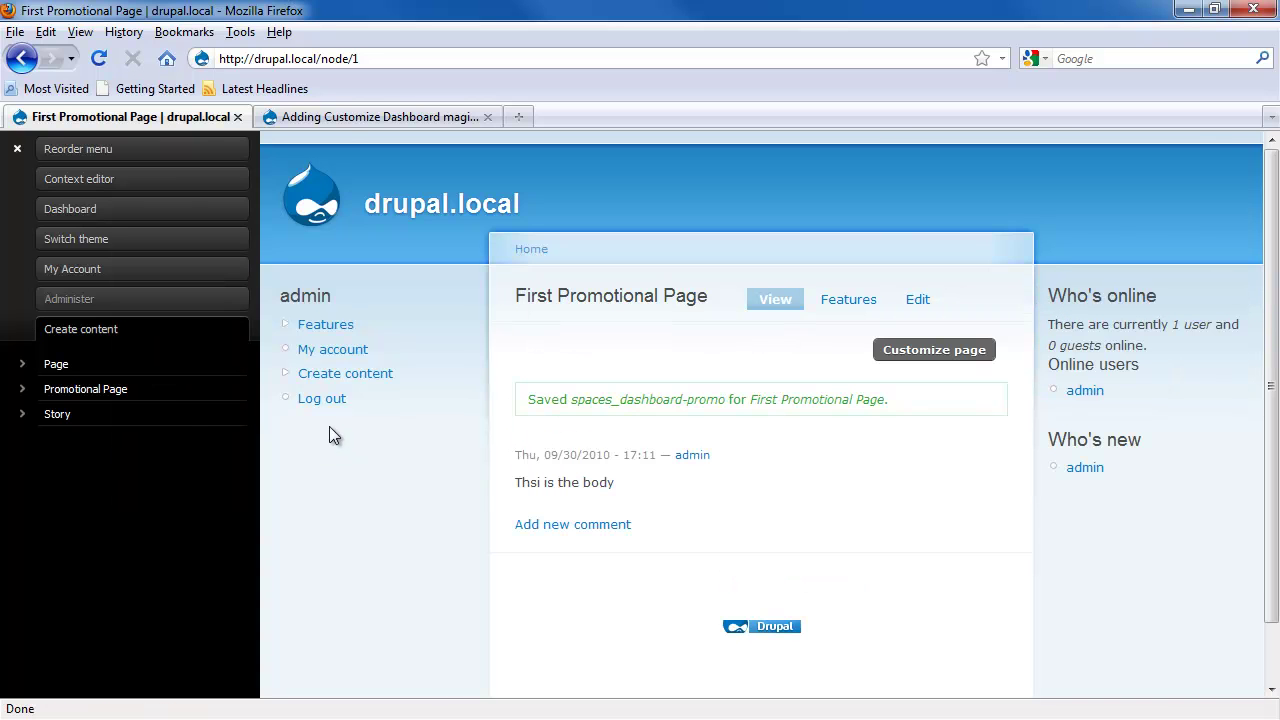
Step: Load node/2 to check the second page's sidebar, then go back to node/1
key(BackSpace)
text(2)
key(Return)
click(457, 57)
click(457, 57)
key(BackSpace)
text(1)
key(Return)
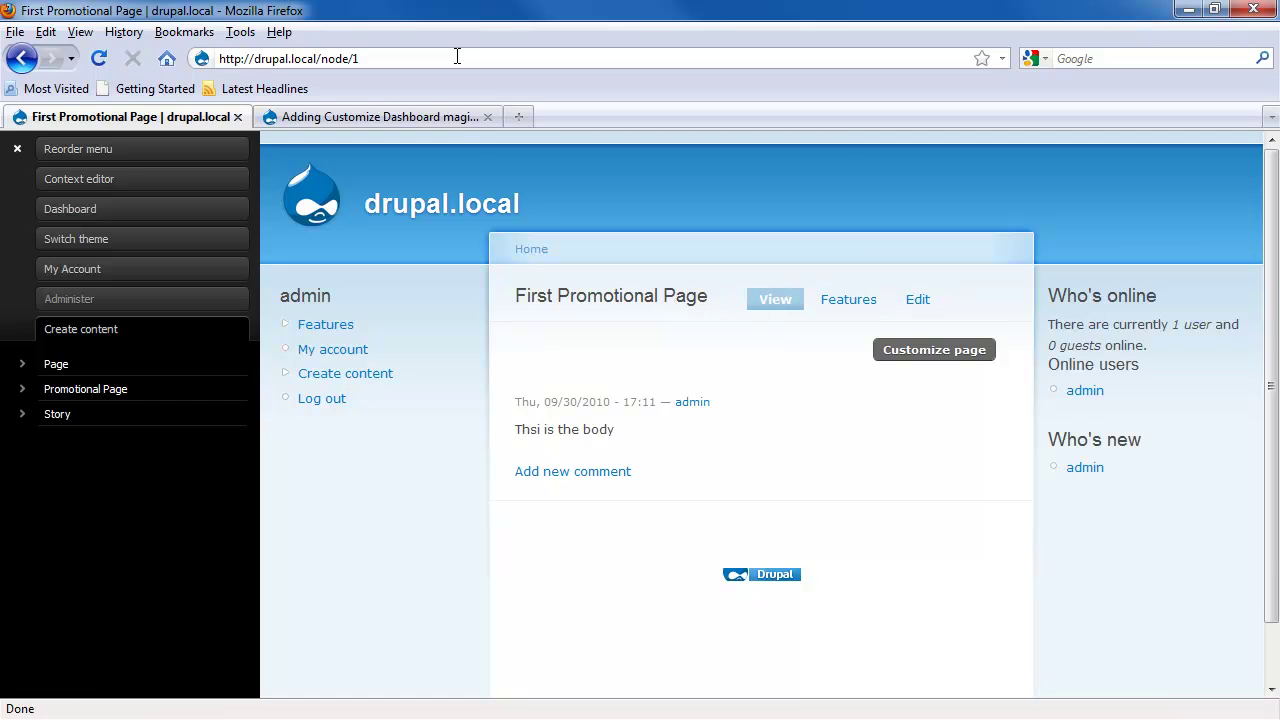